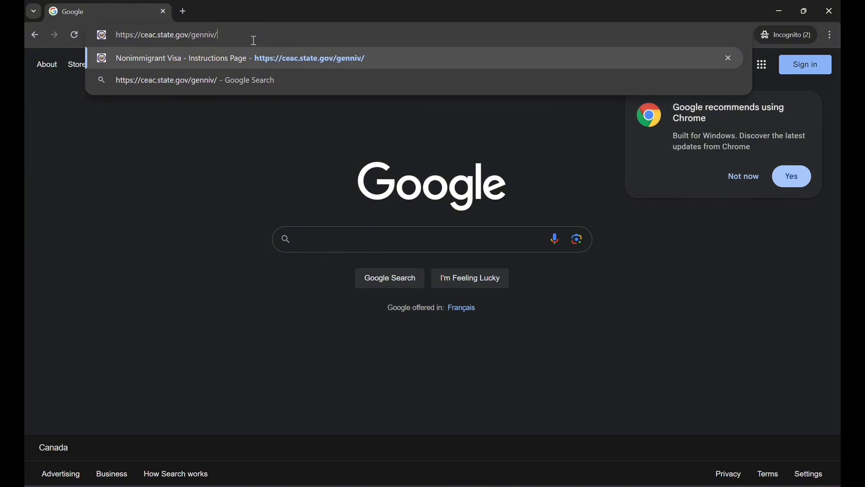
pyautogui.press('Return')
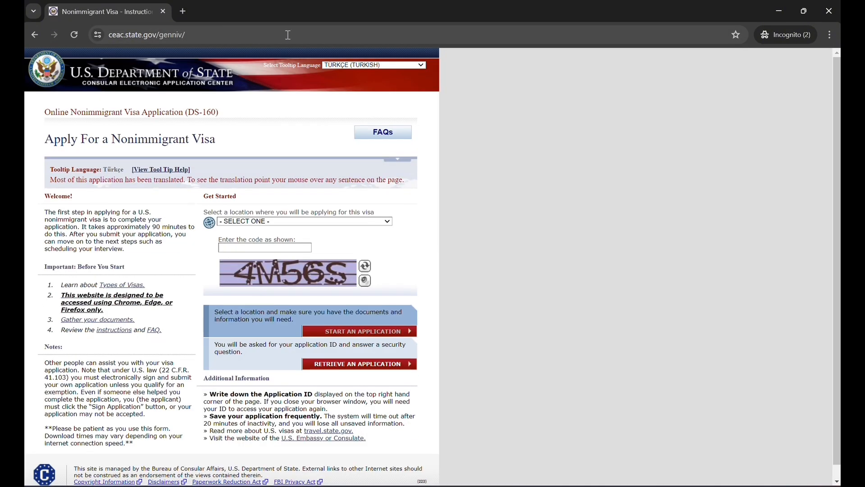
pyautogui.click(304, 221)
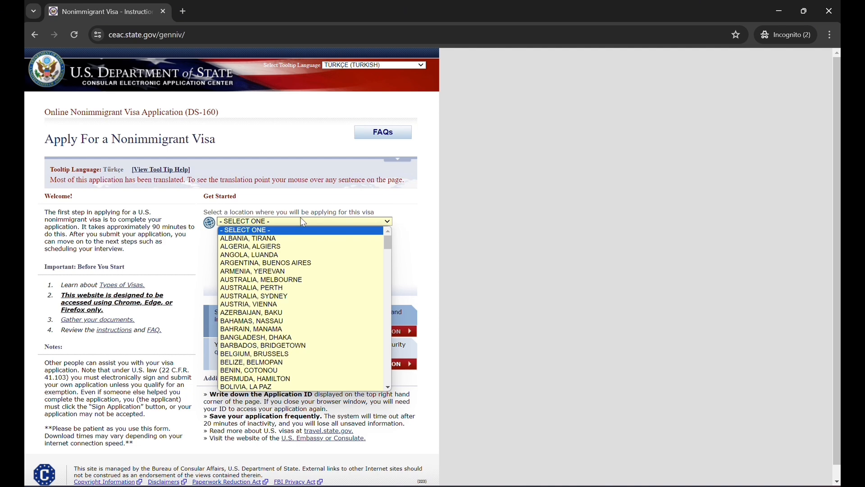
pyautogui.press('c')
pyautogui.scroll(-5, 284, 277)
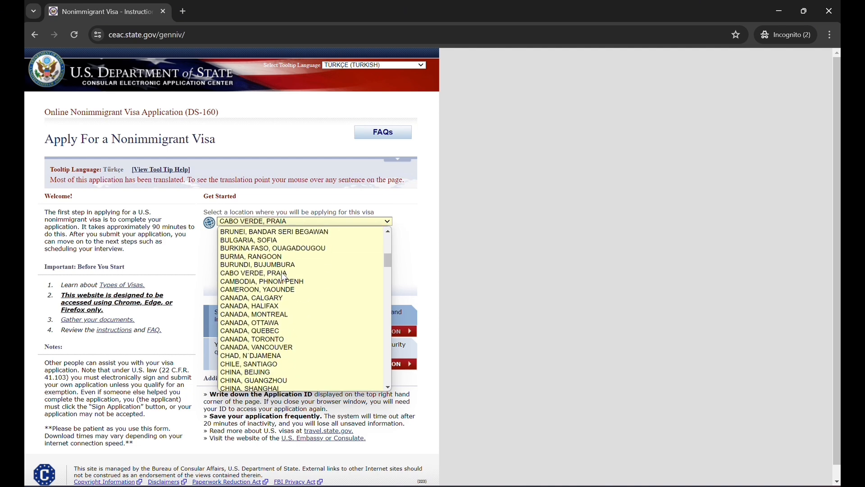
pyautogui.scroll(-1, 284, 277)
pyautogui.scroll(4, 284, 277)
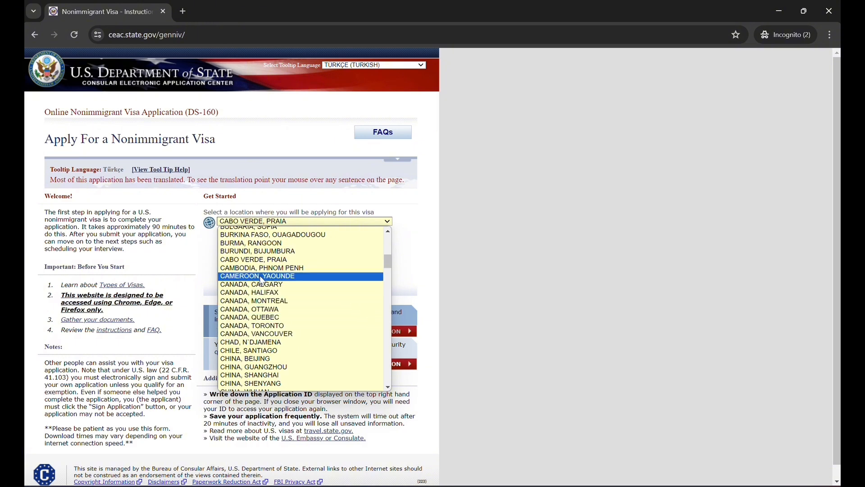
pyautogui.click(266, 334)
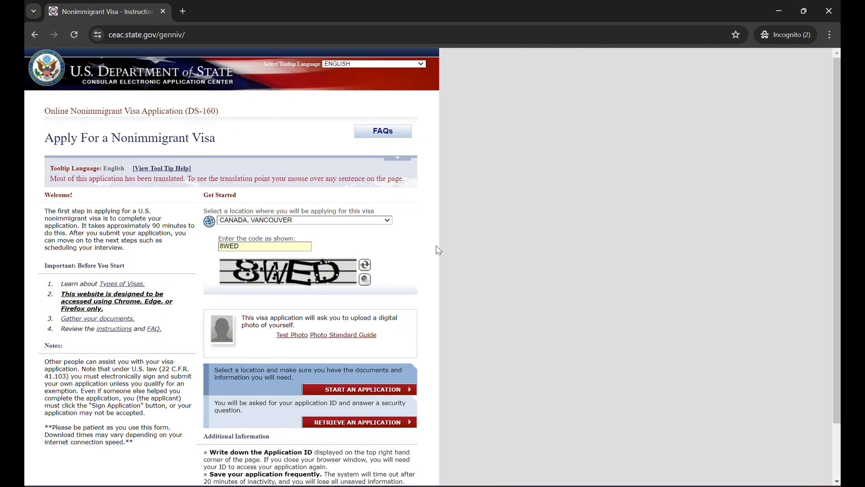
# Start a new application and agree to the Computer Fraud and Abuse Act notices
pyautogui.scroll(-3, 438, 250)
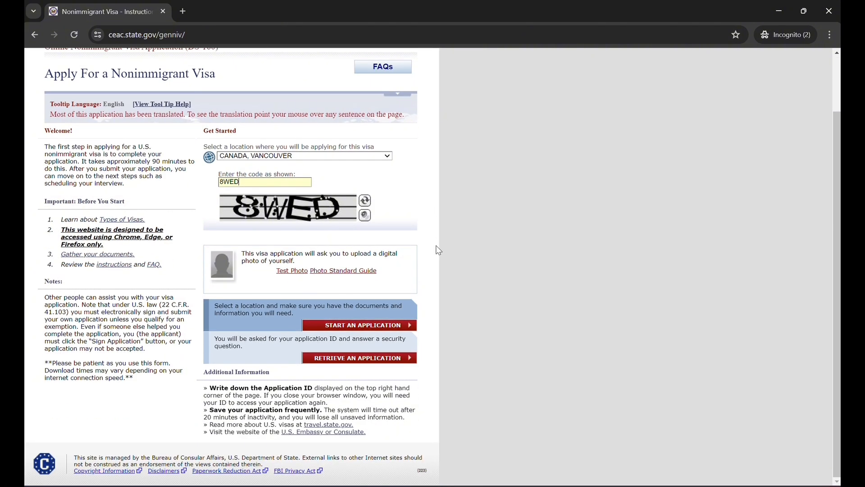
pyautogui.click(363, 328)
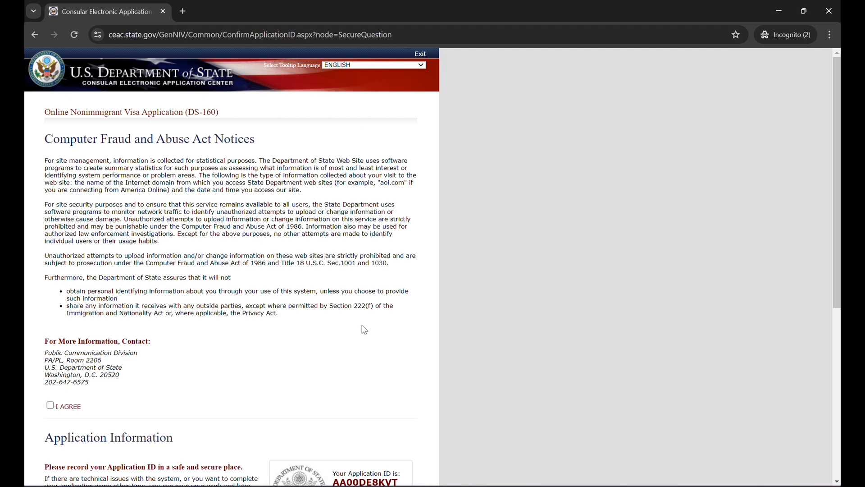
pyautogui.scroll(-3, 365, 330)
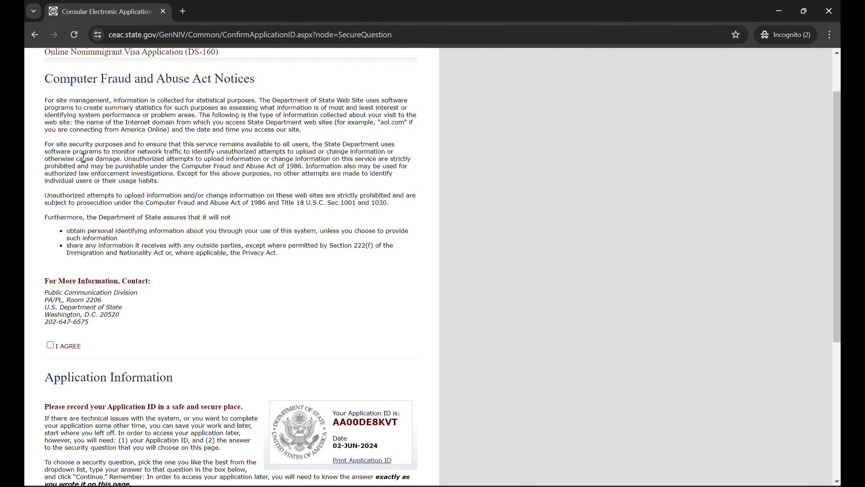
pyautogui.click(51, 347)
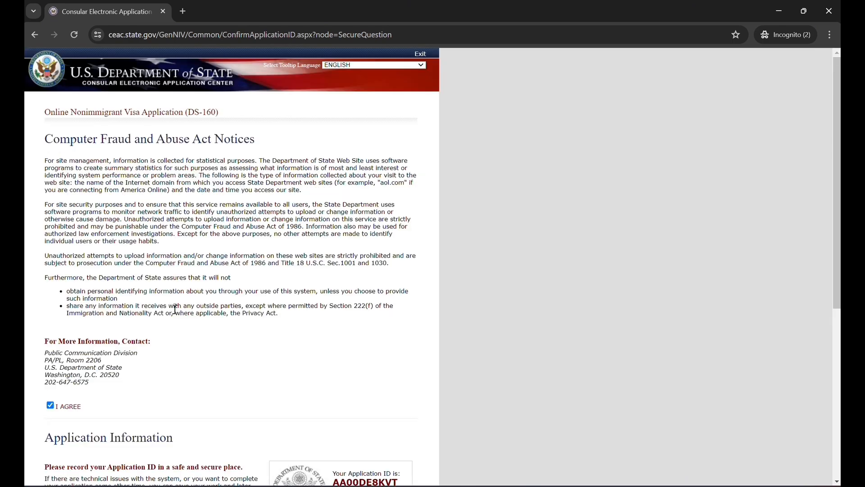
# Choose the security question "In what city or town was your first job?", enter the security answer, and continue to the application form
pyautogui.scroll(-4, 176, 314)
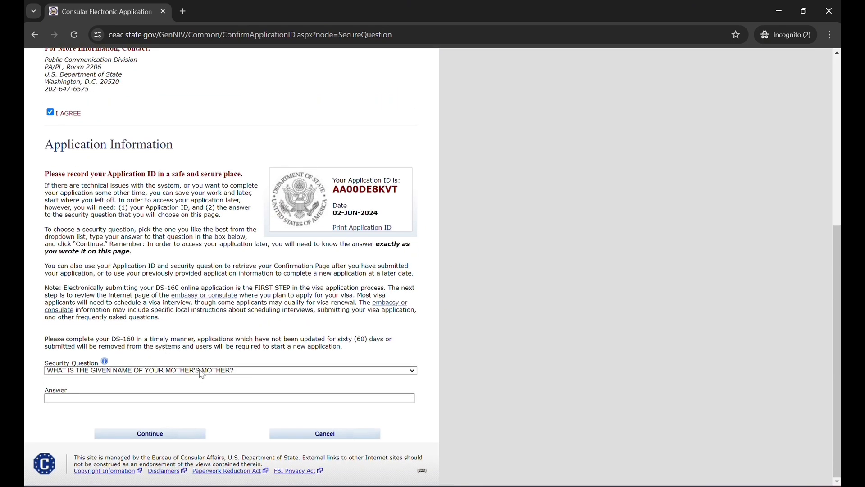
pyautogui.click(202, 371)
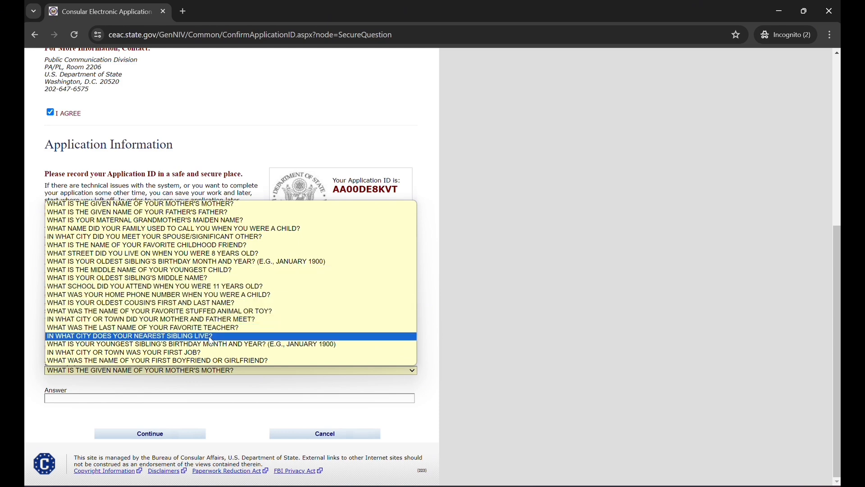
pyautogui.click(214, 353)
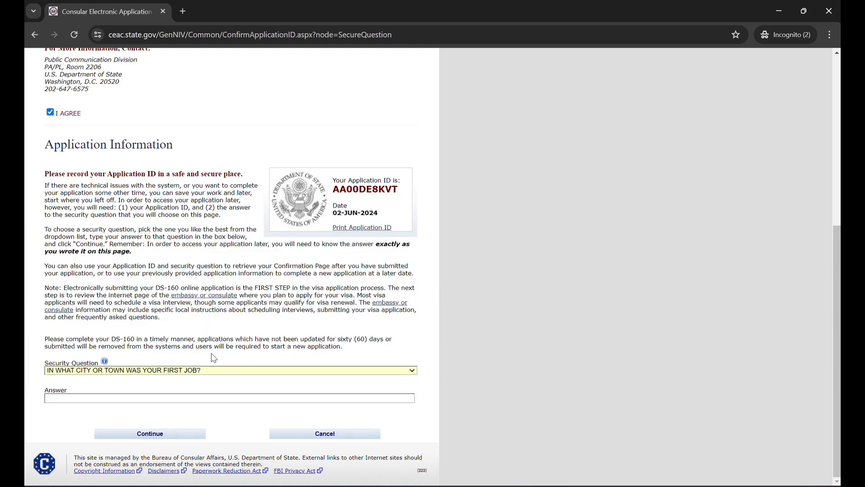
pyautogui.click(200, 399)
pyautogui.click(182, 435)
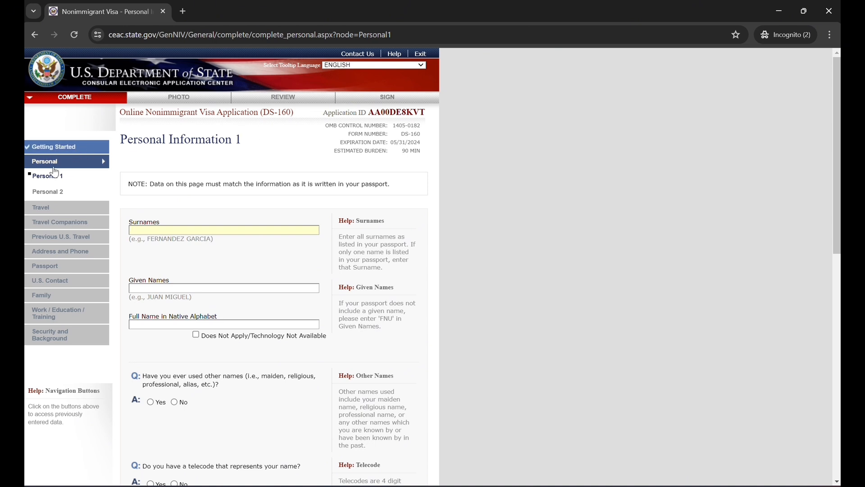
# Enter the applicant's surname and given name, and mark the full name in native alphabet as Does Not Apply/Technology Not Available
pyautogui.scroll(-1, 166, 227)
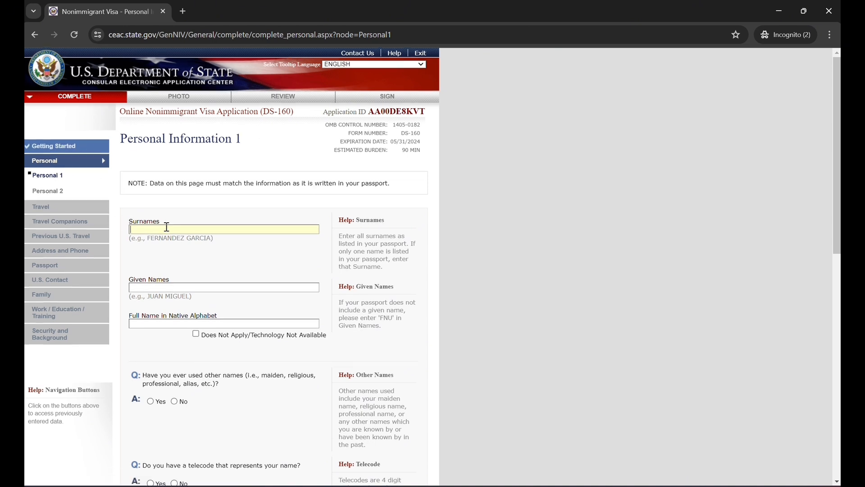
pyautogui.scroll(-2, 166, 227)
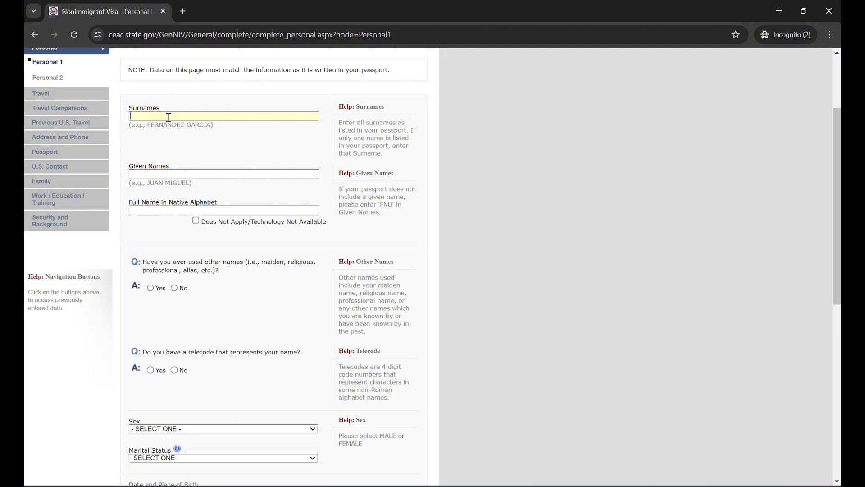
pyautogui.write('IN')
pyautogui.write('PAR')
pyautogui.write('DEEP')
pyautogui.scroll(-2, 168, 117)
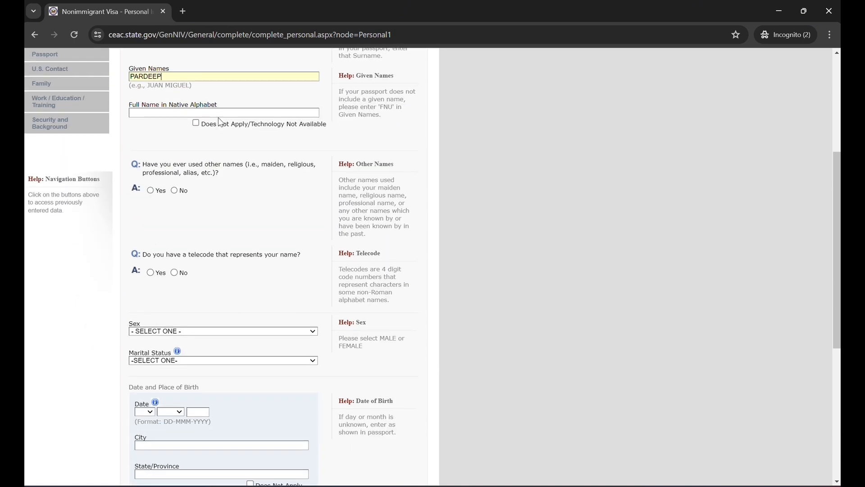
pyautogui.click(196, 124)
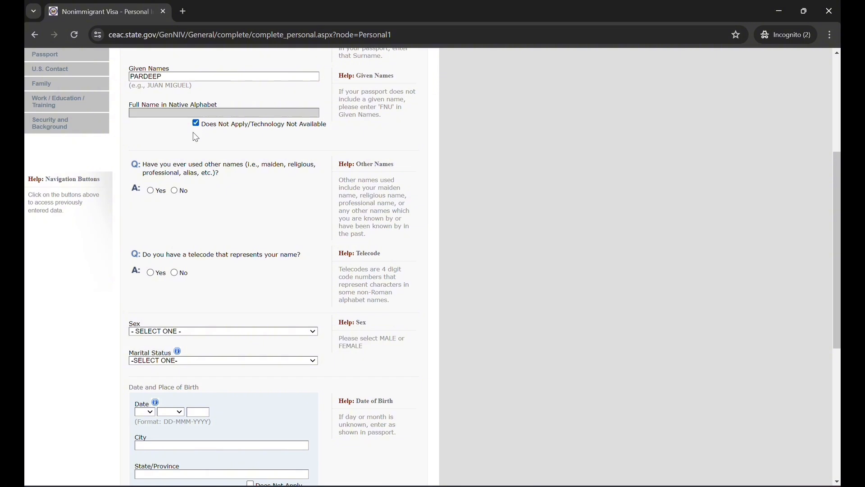
# Answer No to having used other names and No to having a telecode that represents the name
pyautogui.scroll(-1, 167, 229)
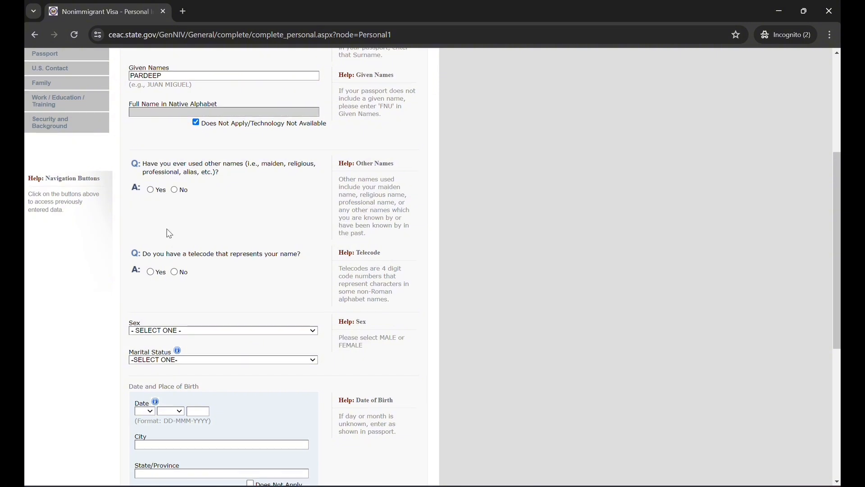
pyautogui.scroll(-1, 169, 234)
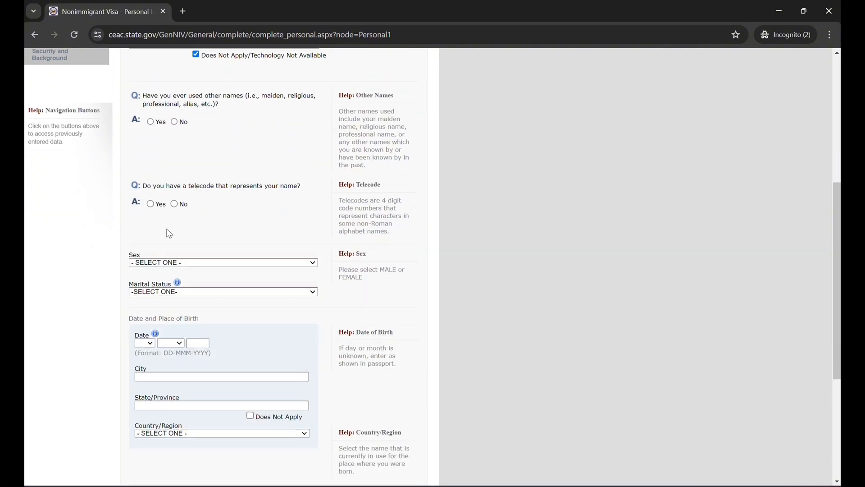
pyautogui.click(176, 123)
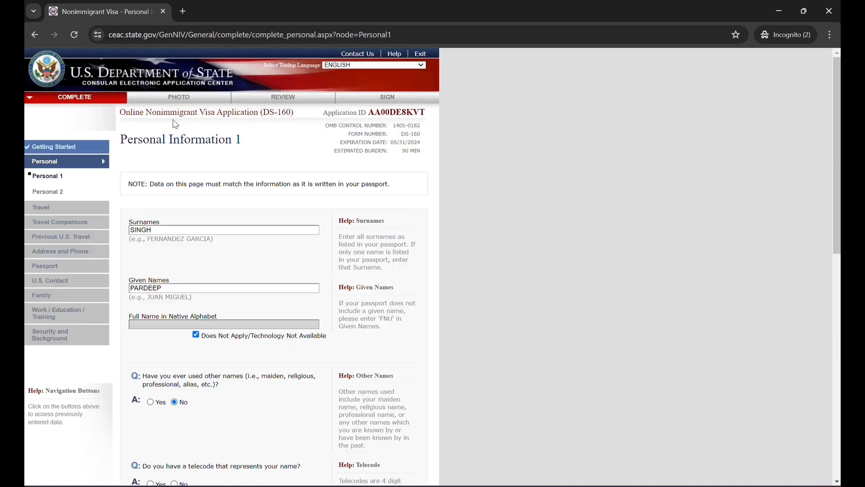
pyautogui.scroll(-3, 193, 225)
pyautogui.scroll(-2, 193, 224)
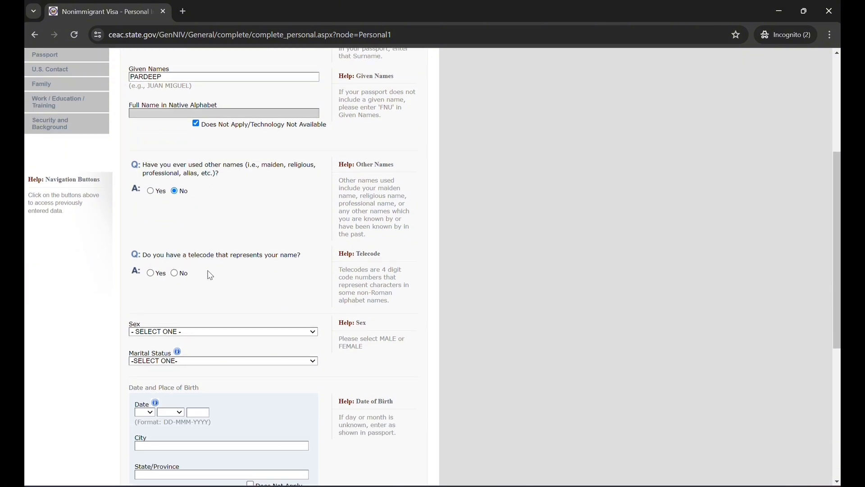
pyautogui.click(173, 274)
# Set the applicant's sex to MALE and marital status to MARRIED
pyautogui.scroll(5, 177, 277)
pyautogui.scroll(-3, 362, 323)
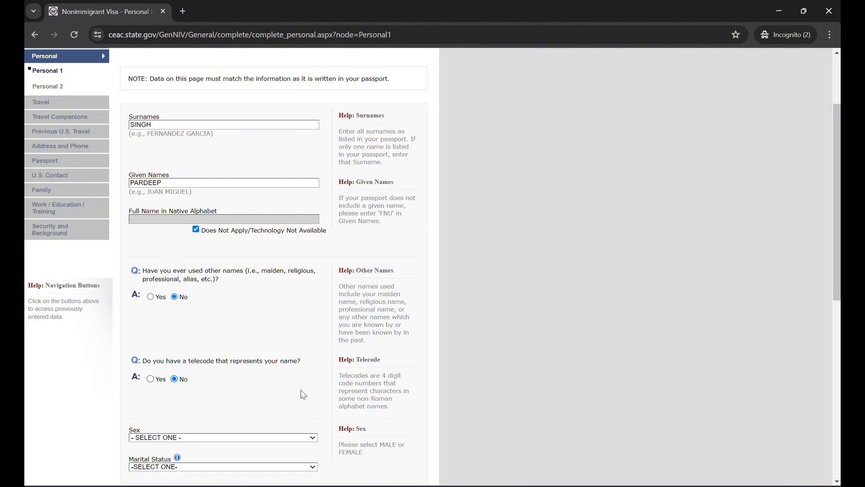
pyautogui.scroll(-3, 289, 383)
pyautogui.scroll(-2, 288, 383)
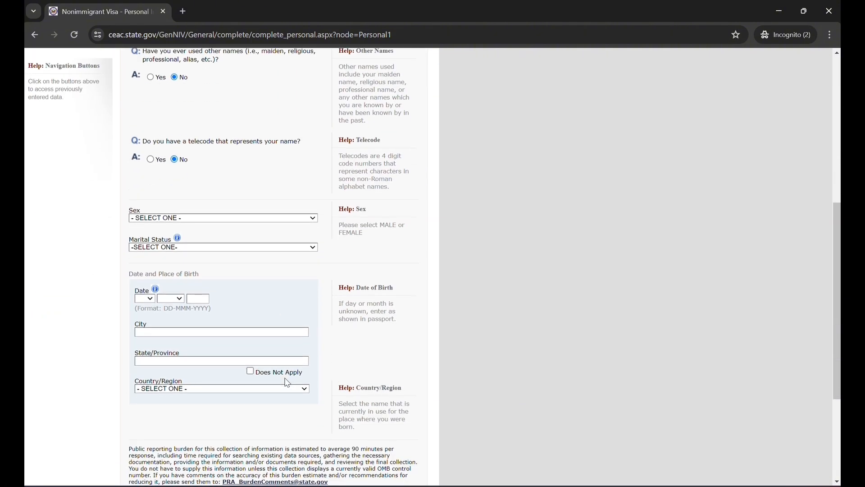
pyautogui.scroll(-1, 287, 383)
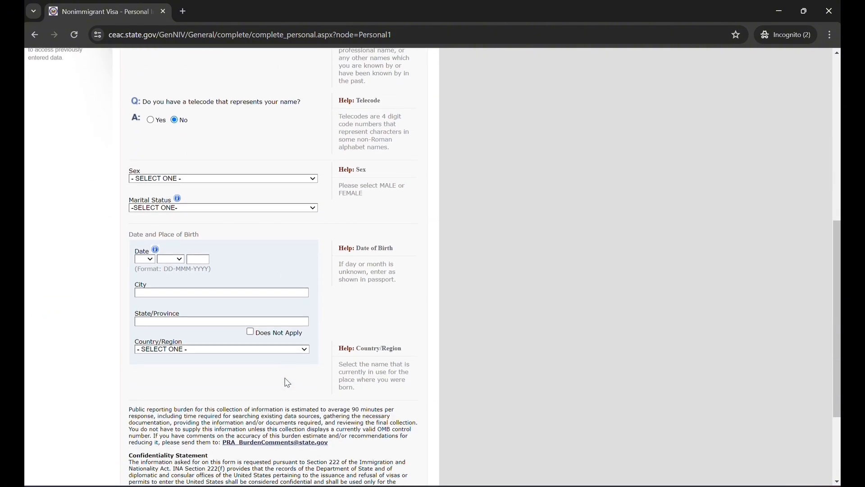
pyautogui.click(254, 179)
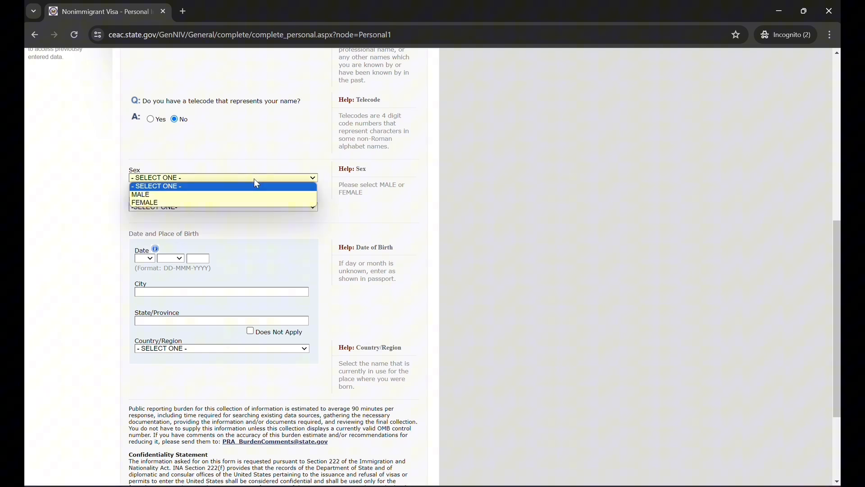
pyautogui.click(232, 195)
pyautogui.click(214, 209)
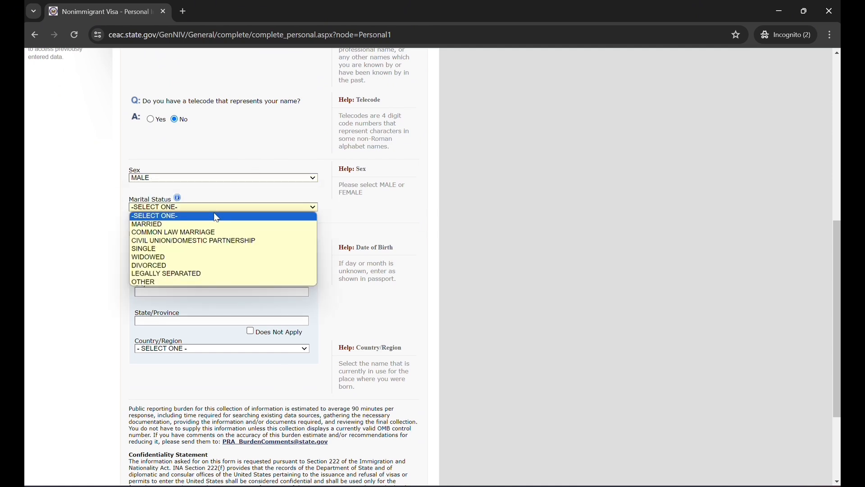
pyautogui.click(173, 223)
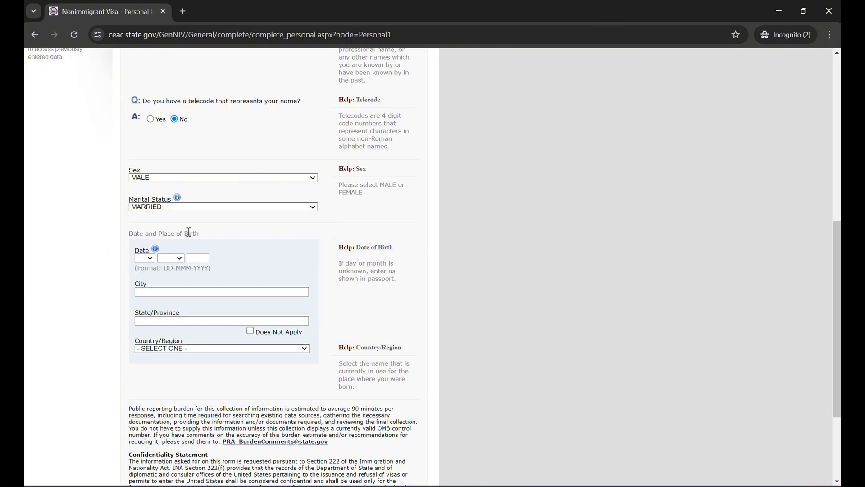
# Enter the applicant's date of birth and the birthplace JALANDHAR, PUNJAB, INDIA, and continue to Personal Information 2
pyautogui.click(144, 259)
pyautogui.click(143, 284)
pyautogui.click(174, 260)
pyautogui.click(173, 288)
pyautogui.click(201, 258)
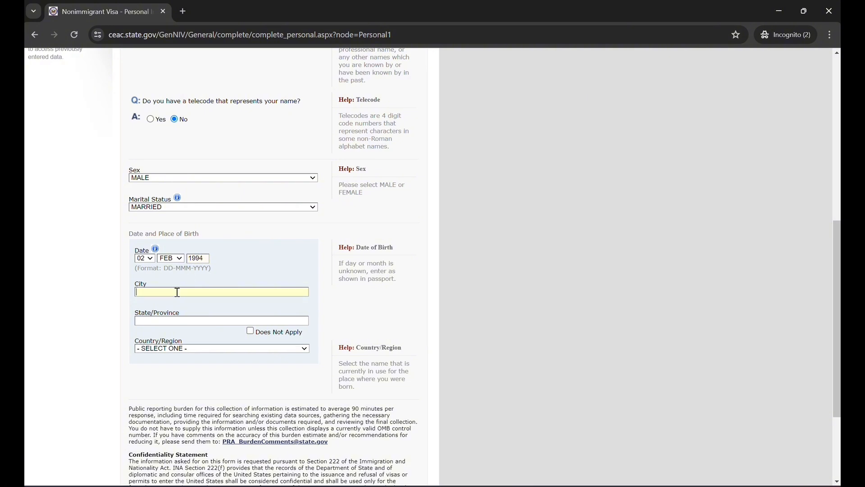
pyautogui.write('JALANDHAR')
pyautogui.click(157, 321)
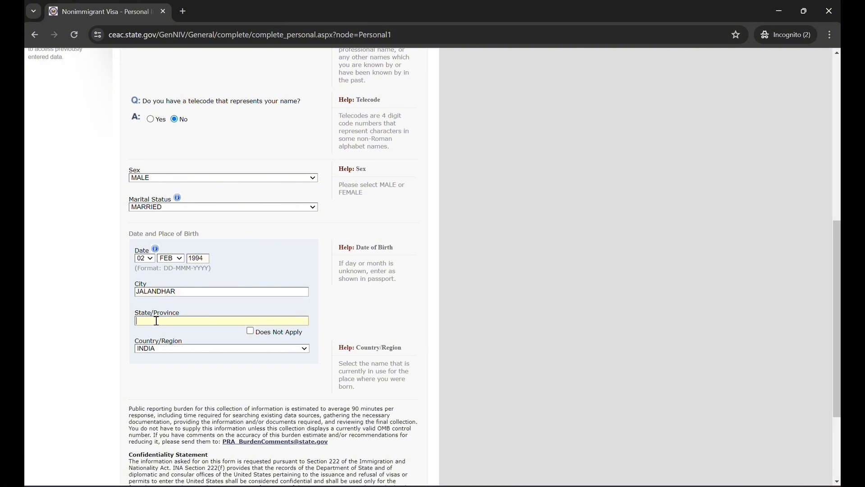
pyautogui.write('PUNJAB')
pyautogui.scroll(-3, 298, 347)
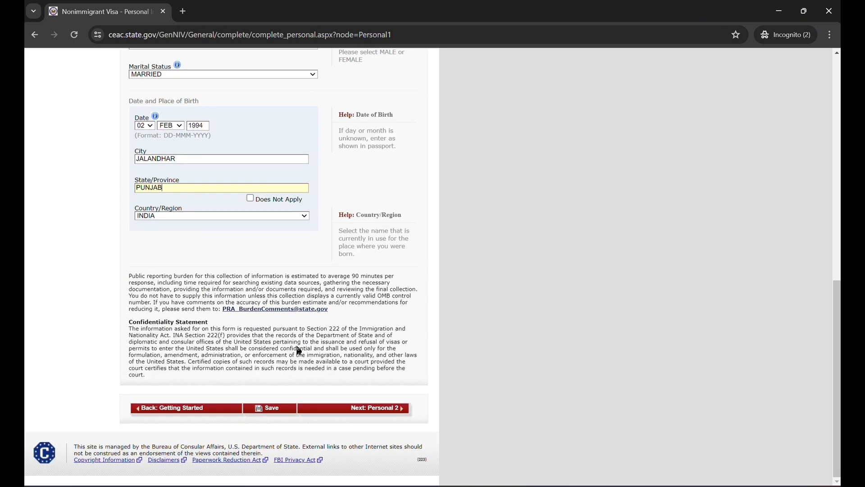
pyautogui.click(355, 408)
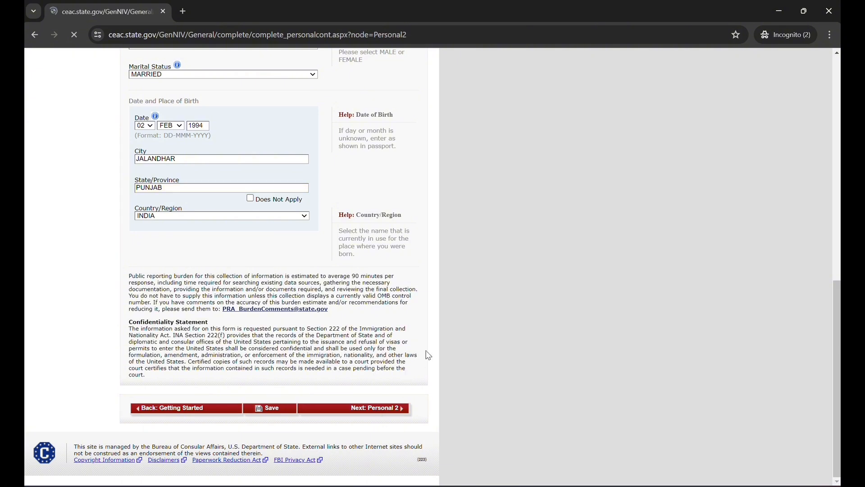
# Set the country of origin (nationality) to INDIA and answer No to holding any other nationality
pyautogui.scroll(-1, 343, 245)
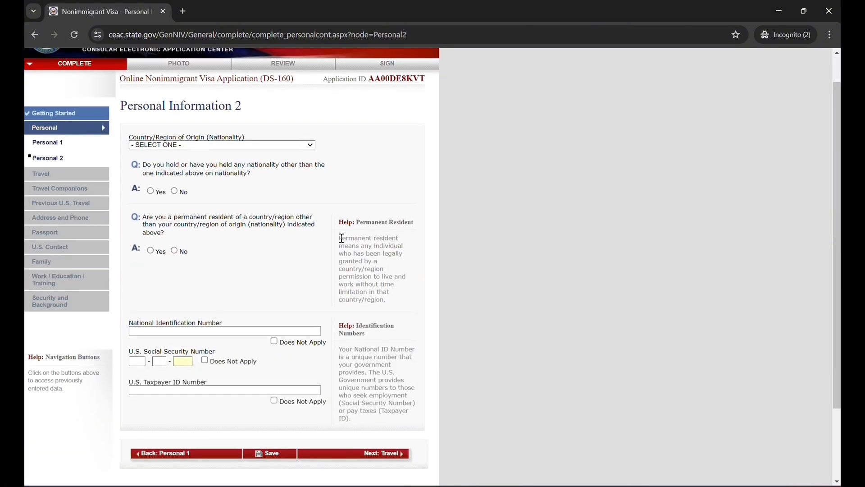
pyautogui.scroll(-1, 341, 237)
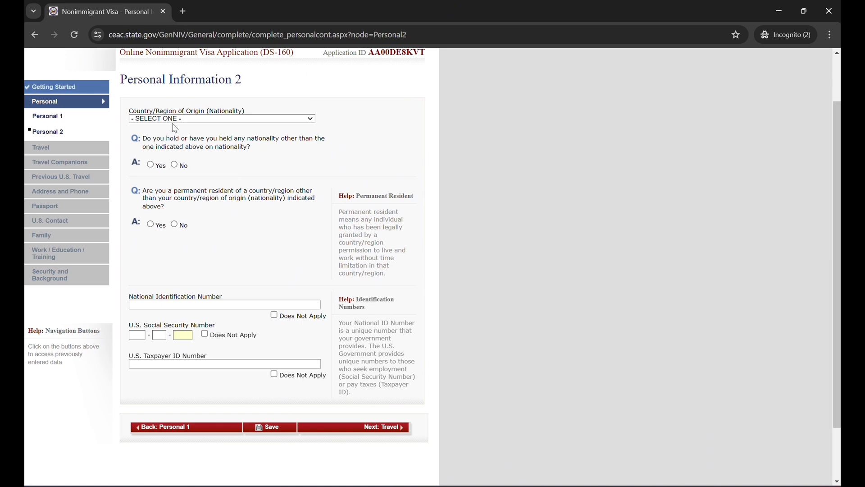
pyautogui.click(210, 121)
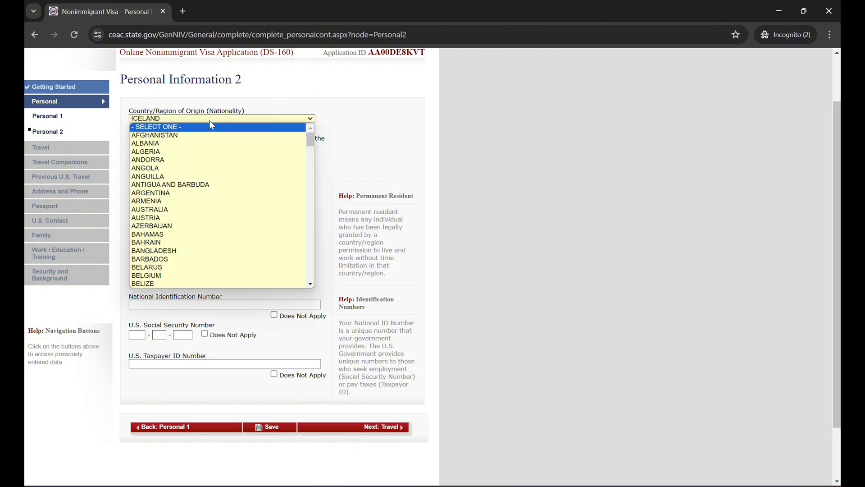
pyautogui.write('india')
pyautogui.press('Return')
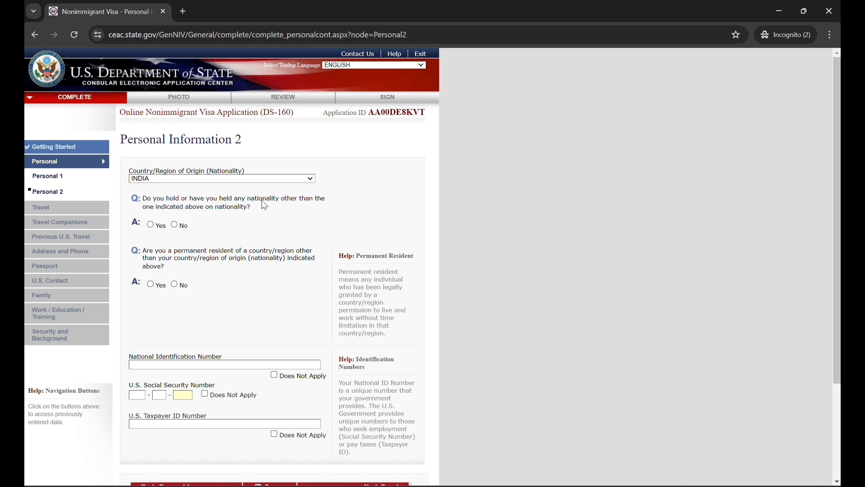
pyautogui.click(174, 226)
pyautogui.scroll(-1, 292, 299)
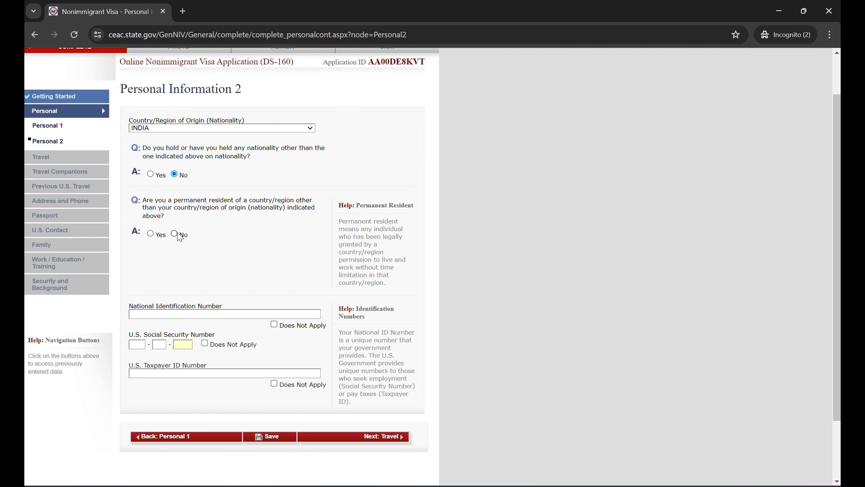
# Answer No to being a permanent resident of another country and enter the applicant's National Identification Number
pyautogui.click(177, 232)
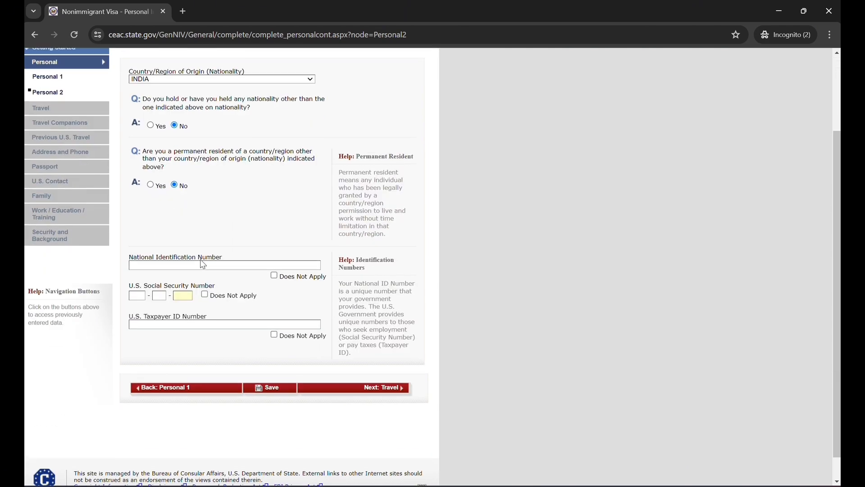
pyautogui.click(201, 261)
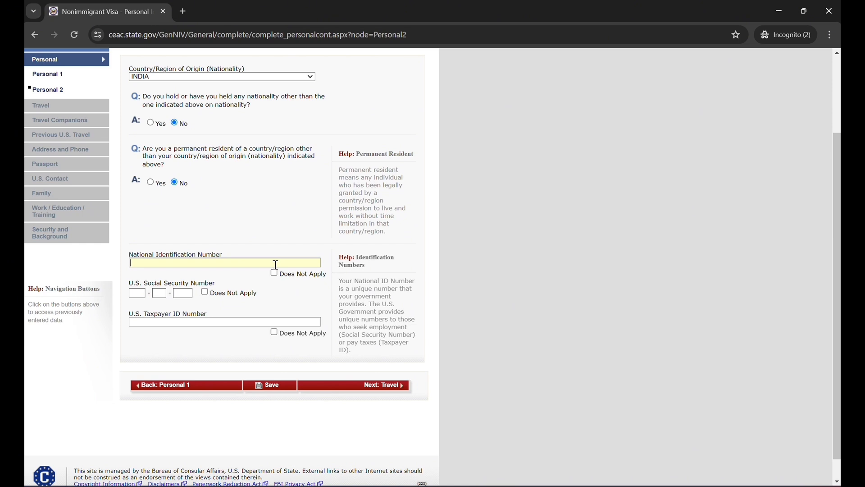
pyautogui.write('9999999999')
# Mark the U.S. Social Security Number and U.S. Taxpayer ID Number as Does Not Apply, and continue to Travel
pyautogui.click(205, 292)
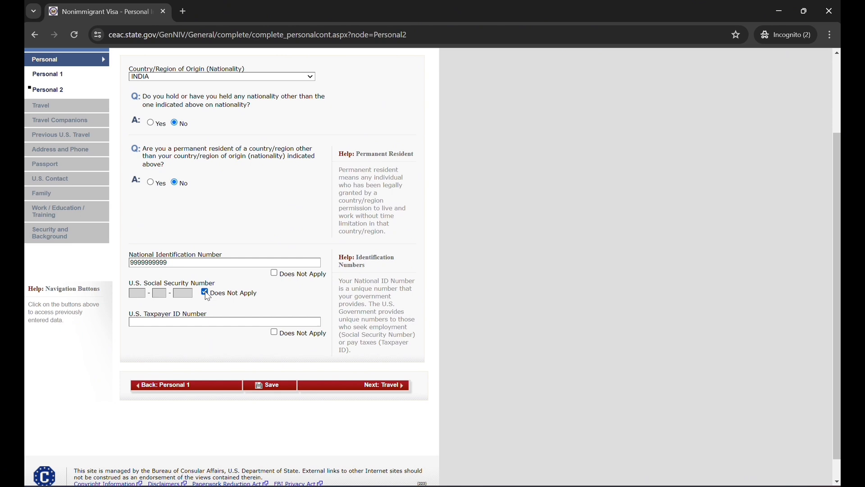
pyautogui.click(274, 332)
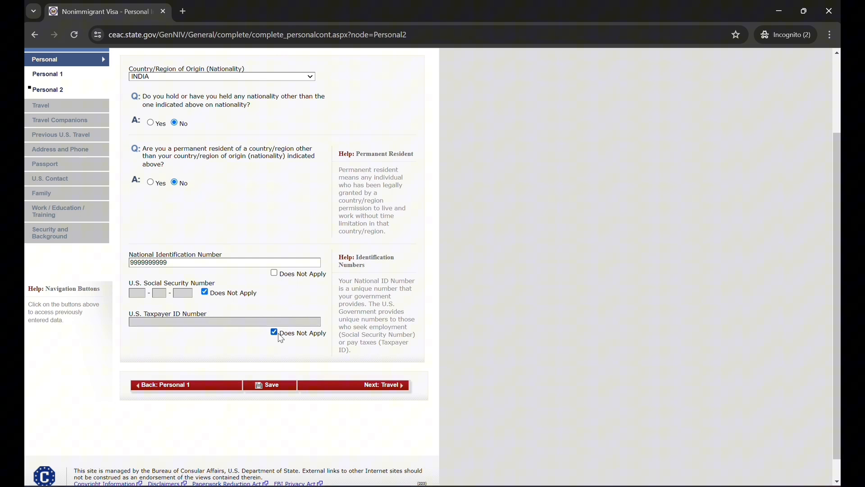
pyautogui.click(363, 387)
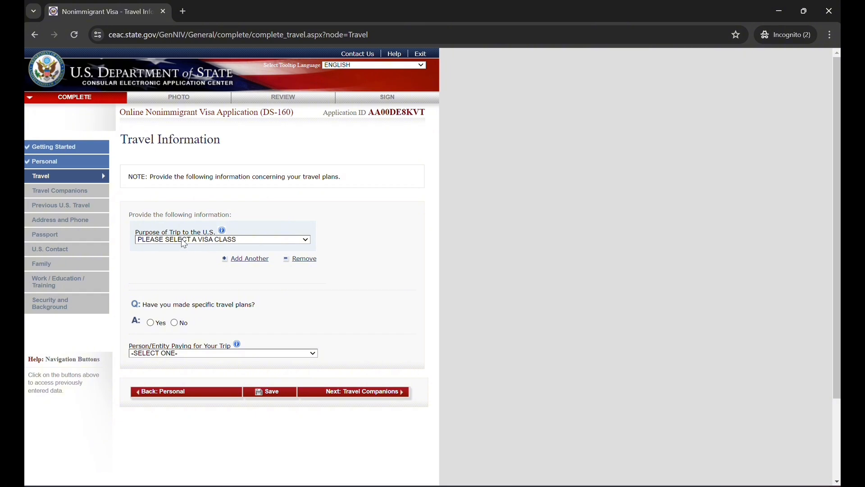
# Set the purpose of the trip to TEMP. BUSINESS PLEASURE VISITOR (B), specified as BUSINESS & TOURISM (TEMPORARY VISITOR) (B1/B2)
pyautogui.click(161, 240)
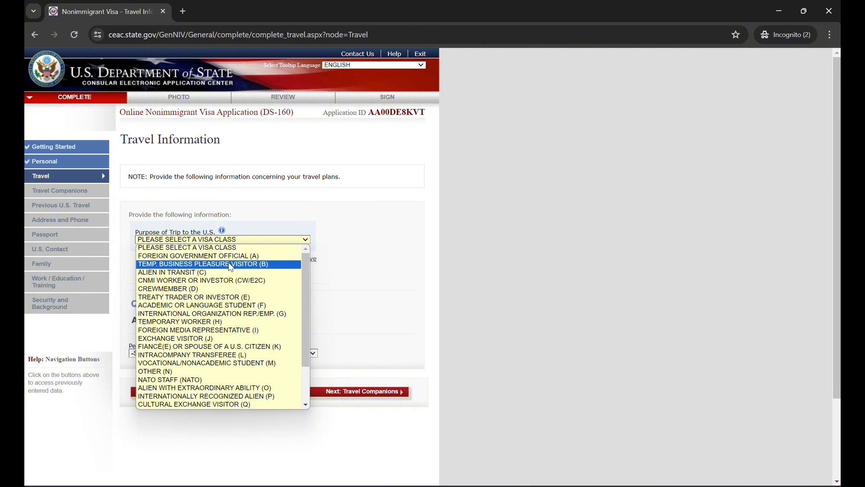
pyautogui.click(258, 269)
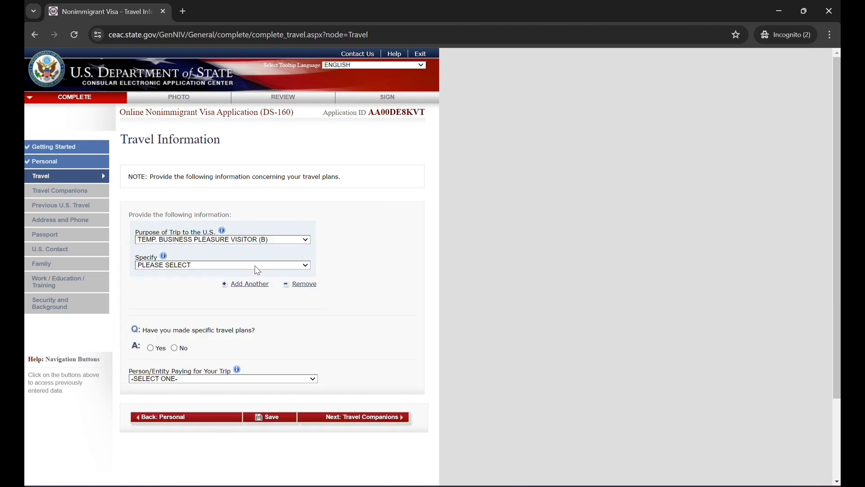
pyautogui.click(189, 266)
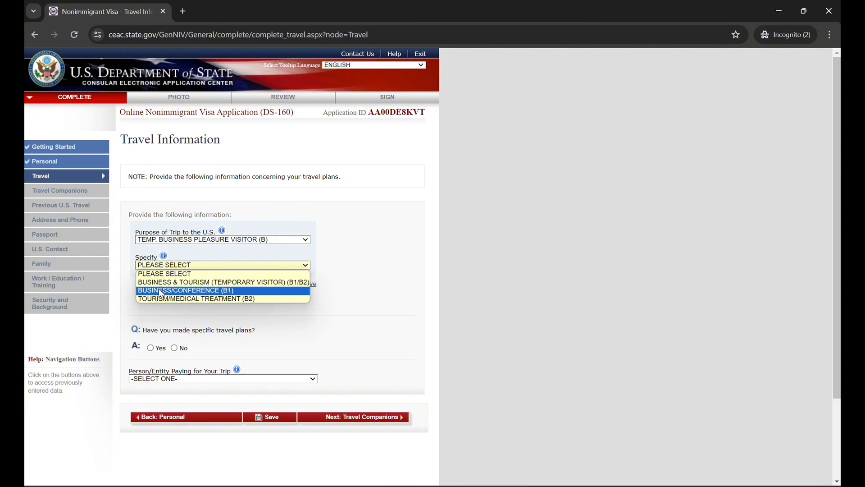
pyautogui.click(182, 282)
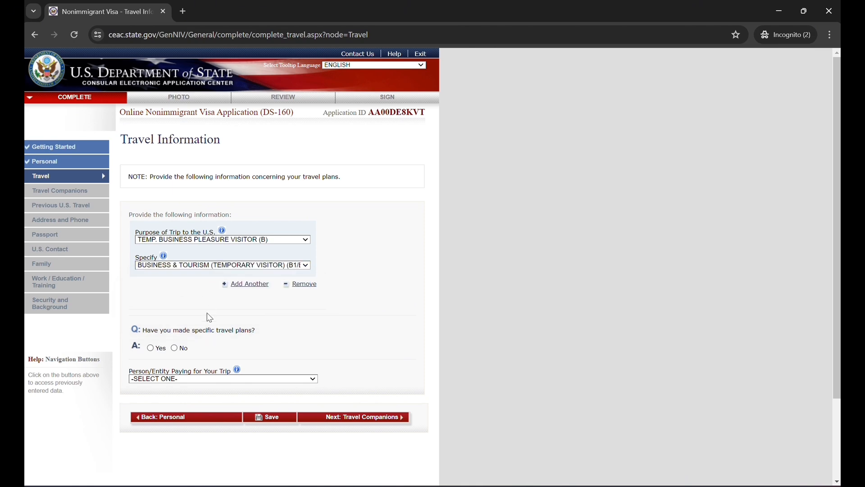
# Answer No to having made specific travel plans and set the intended date of arrival to 07 NOV 2024
pyautogui.scroll(-1, 208, 316)
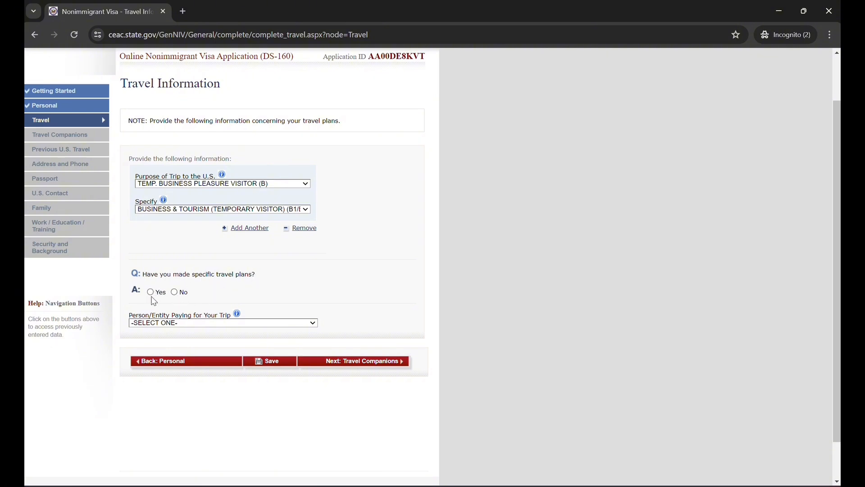
pyautogui.click(174, 292)
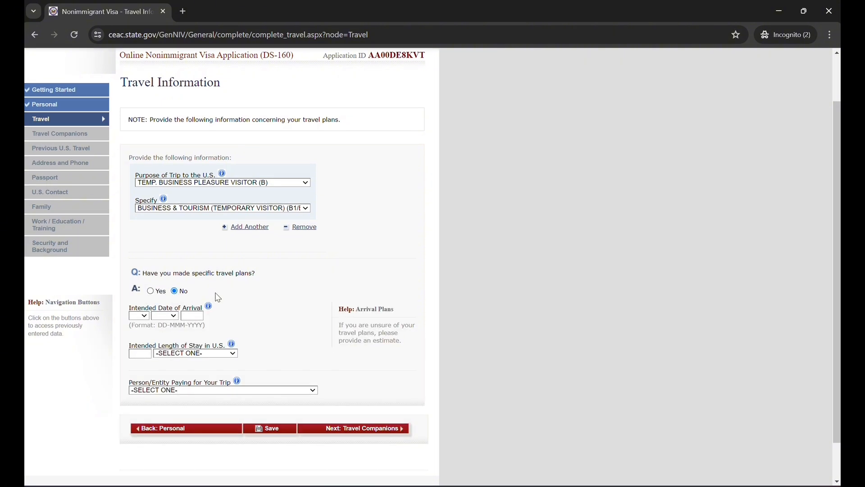
pyautogui.scroll(-1, 218, 297)
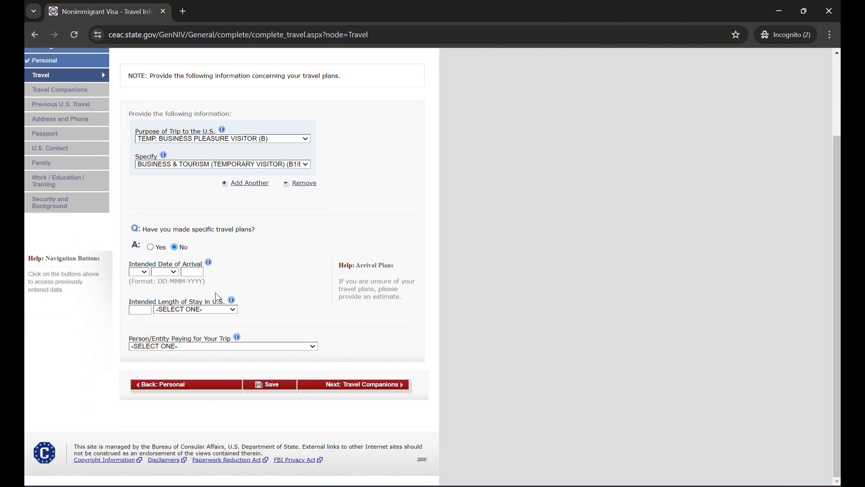
pyautogui.click(145, 273)
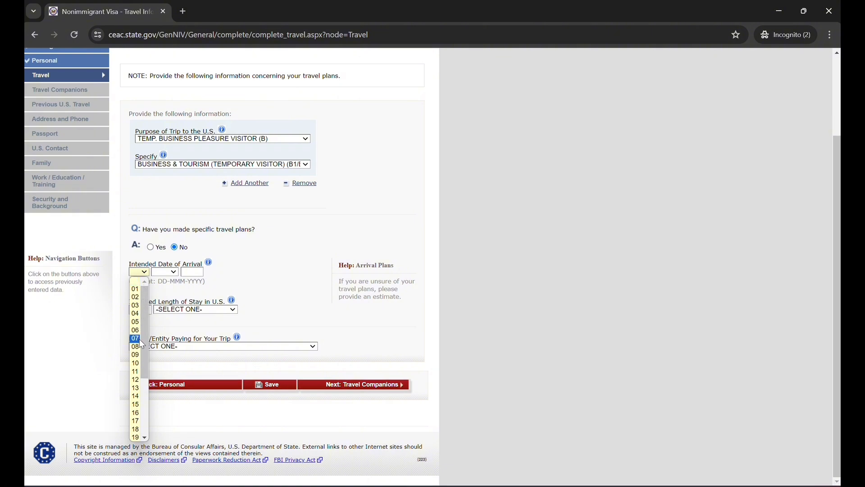
pyautogui.click(138, 339)
pyautogui.click(168, 275)
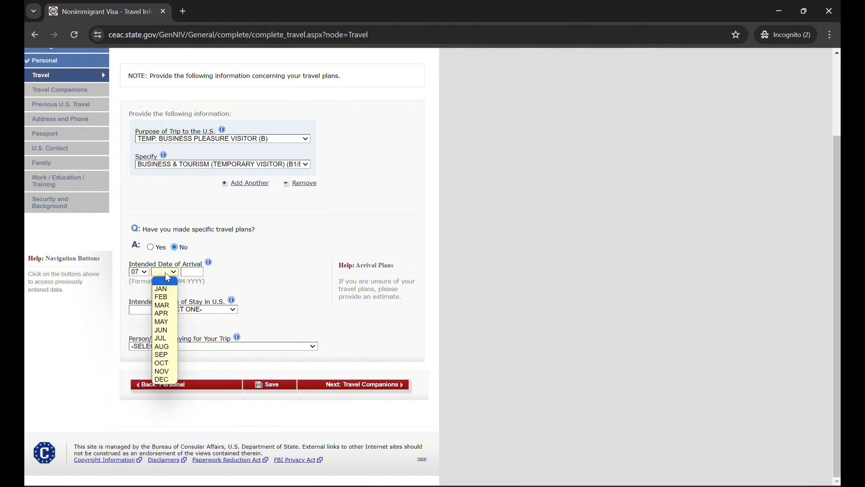
pyautogui.click(166, 371)
pyautogui.click(194, 270)
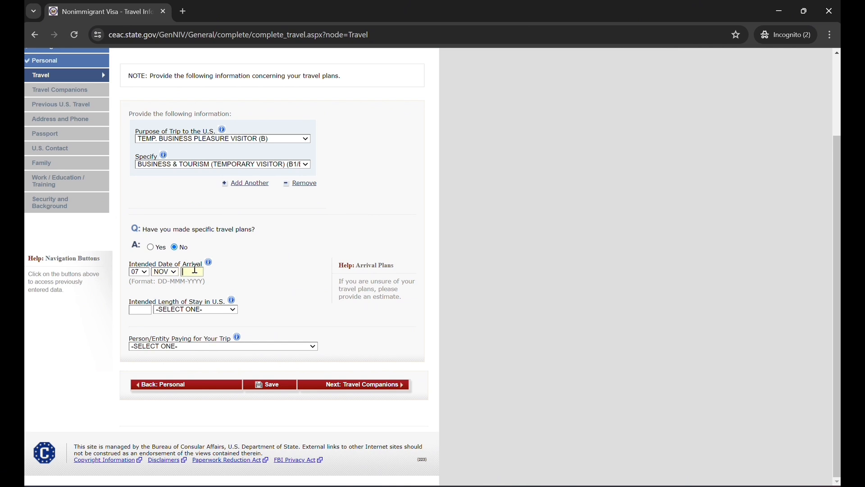
pyautogui.write('202')
pyautogui.write('4')
pyautogui.write('5')
# Set the intended length of stay in the U.S. to 5 DAY(S)
pyautogui.click(175, 310)
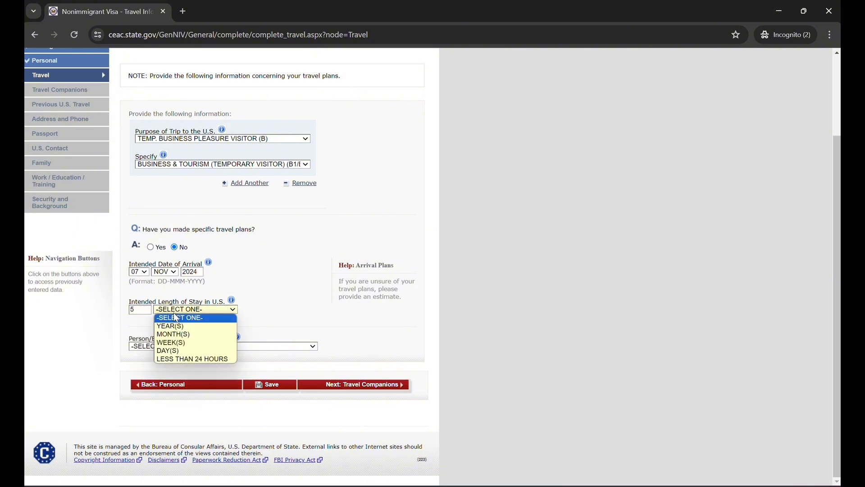
pyautogui.click(180, 351)
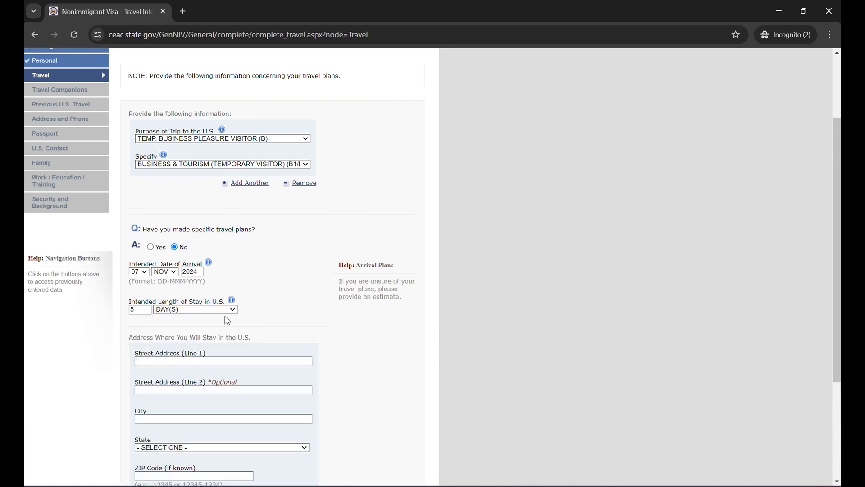
# Fill in the U.S. stay address with the street address, city SEATTLE, state WASHINGTON and the ZIP code
pyautogui.scroll(-2, 226, 316)
pyautogui.scroll(-1, 228, 321)
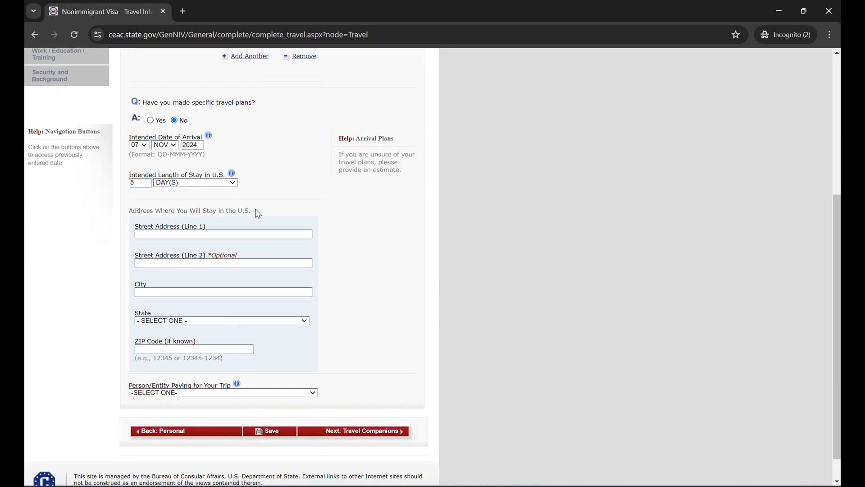
pyautogui.click(199, 235)
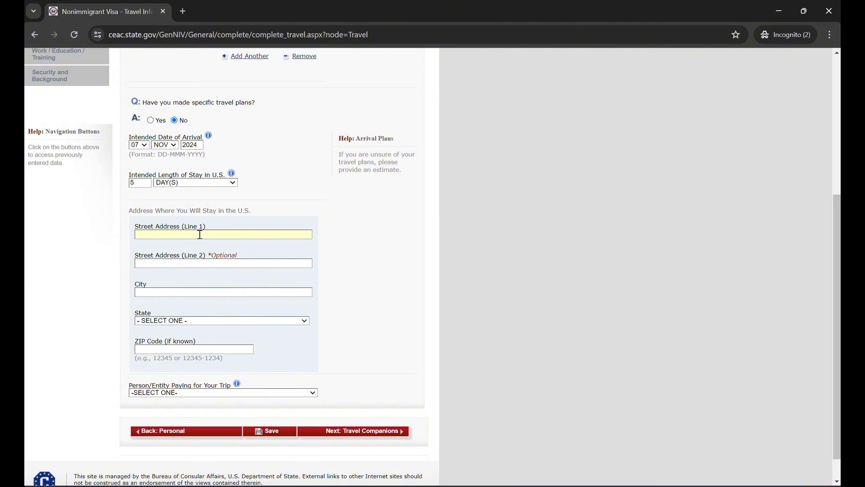
pyautogui.write('123 STREET')
pyautogui.press('Tab')
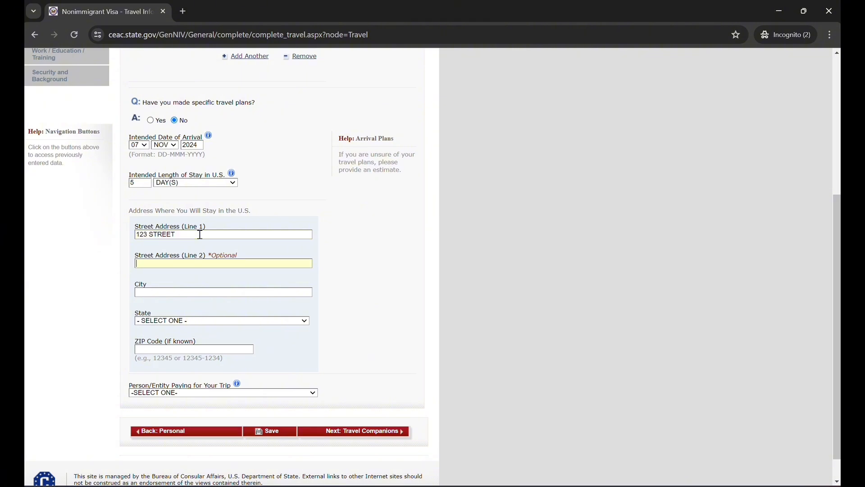
pyautogui.press('Tab')
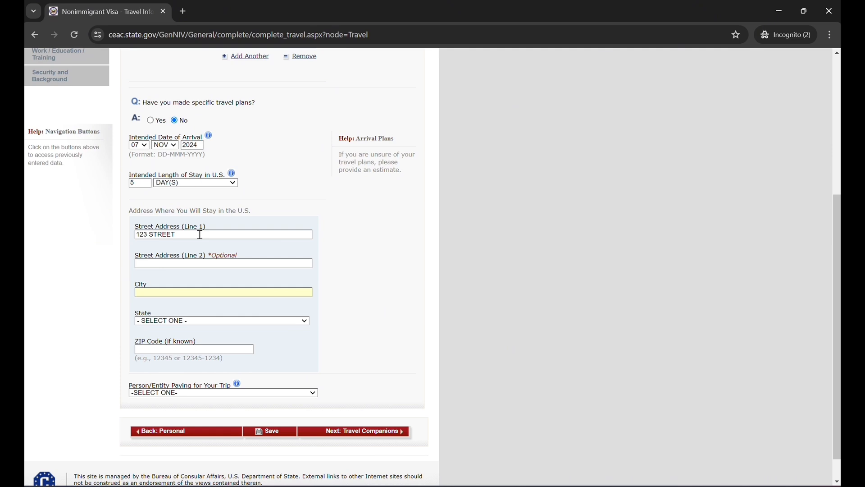
pyautogui.write('SEATTLE')
pyautogui.press('Tab')
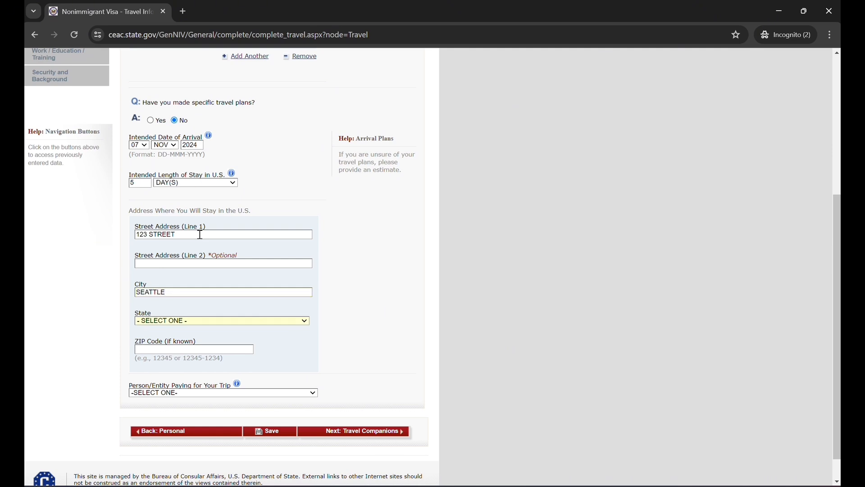
pyautogui.press('w')
pyautogui.press('Tab')
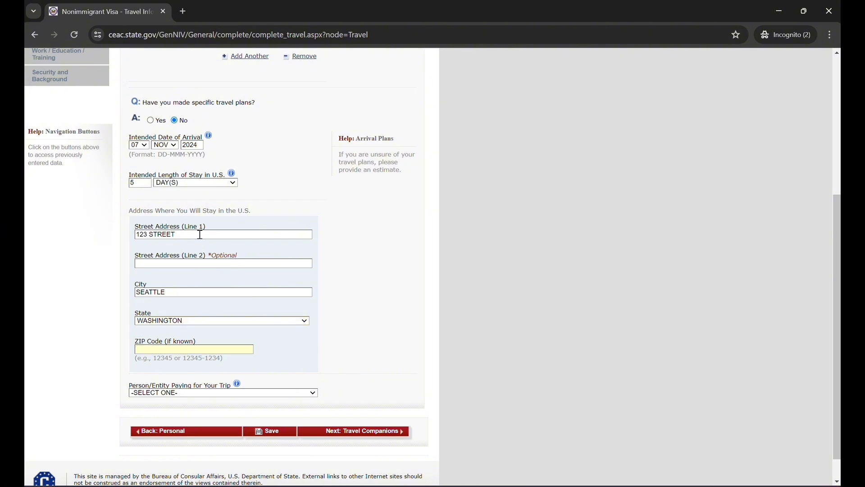
pyautogui.write('12345')
# Set the person paying for the trip to SELF and continue to Travel Companions
pyautogui.click(194, 392)
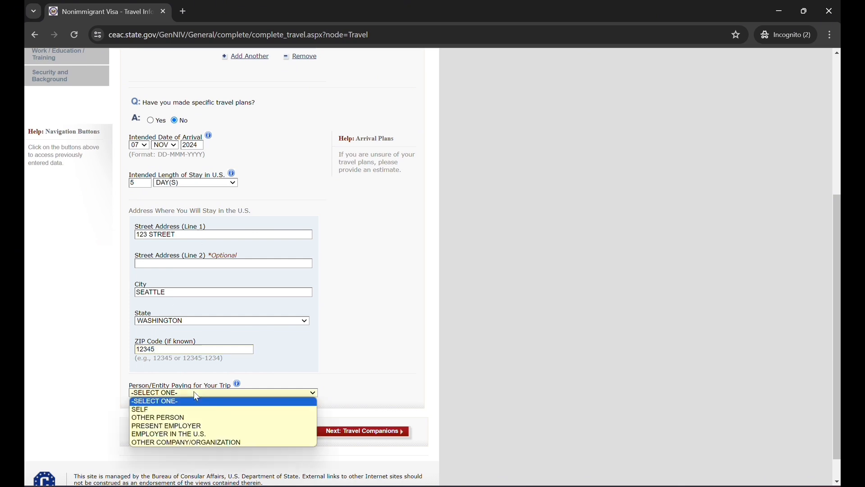
pyautogui.scroll(-1, 363, 338)
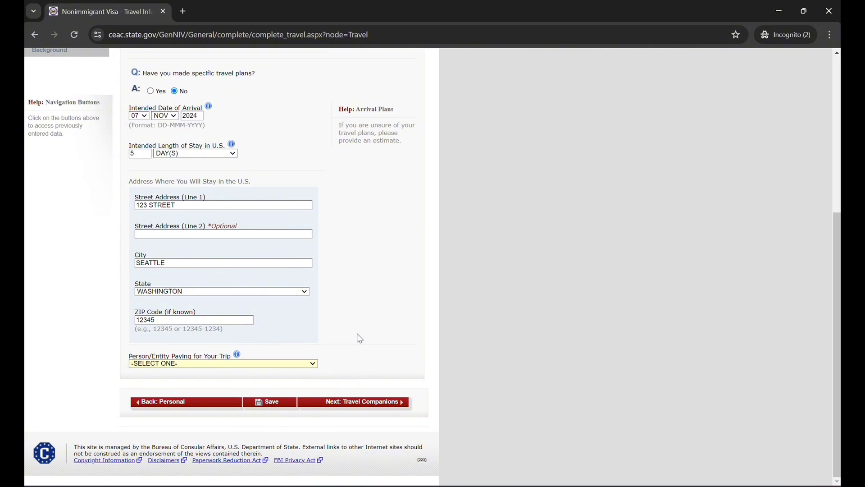
pyautogui.click(271, 363)
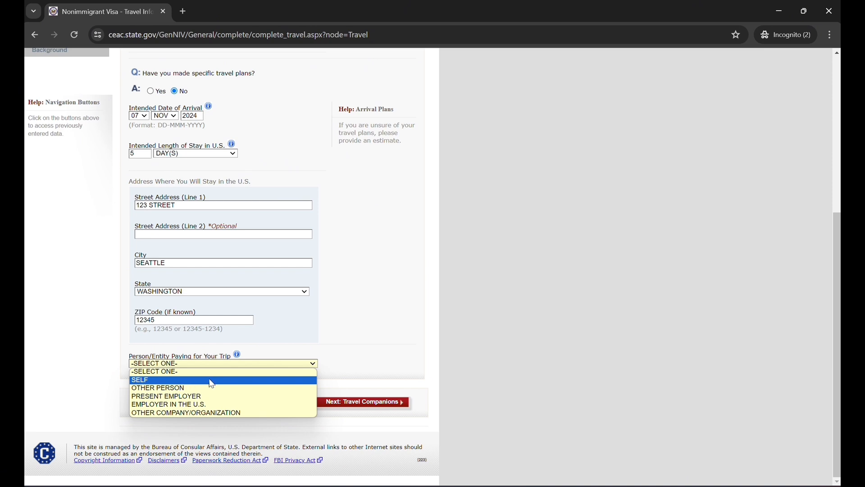
pyautogui.click(173, 382)
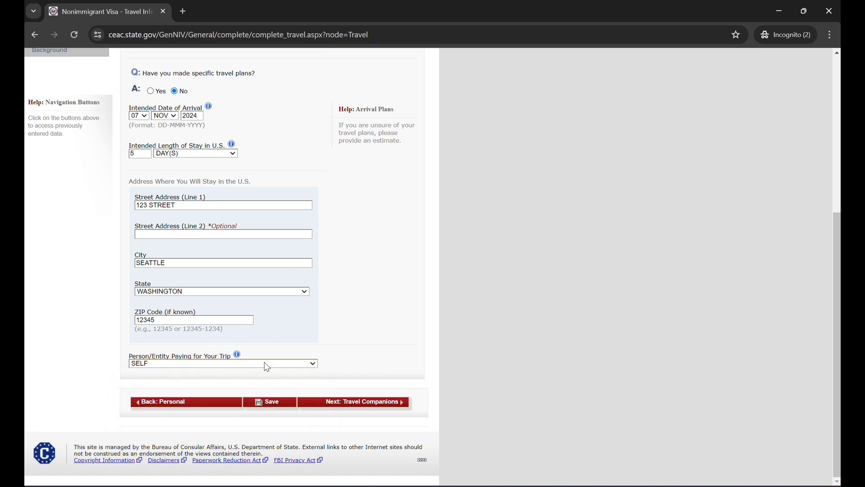
pyautogui.click(365, 403)
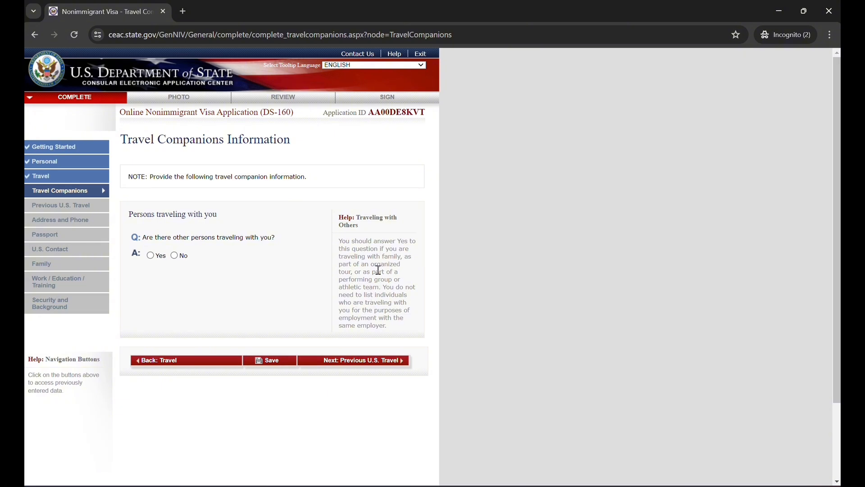
# Answer Yes to other persons traveling with the applicant and No to traveling as part of a group or organization
pyautogui.scroll(-2, 417, 167)
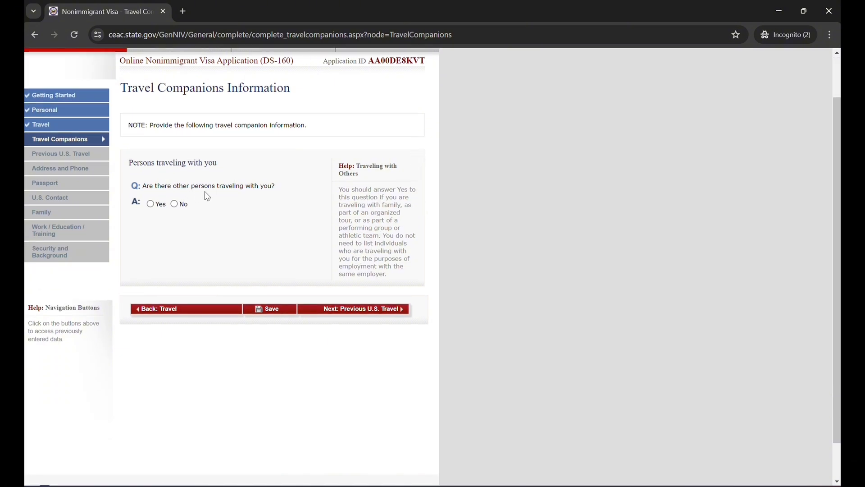
pyautogui.click(151, 205)
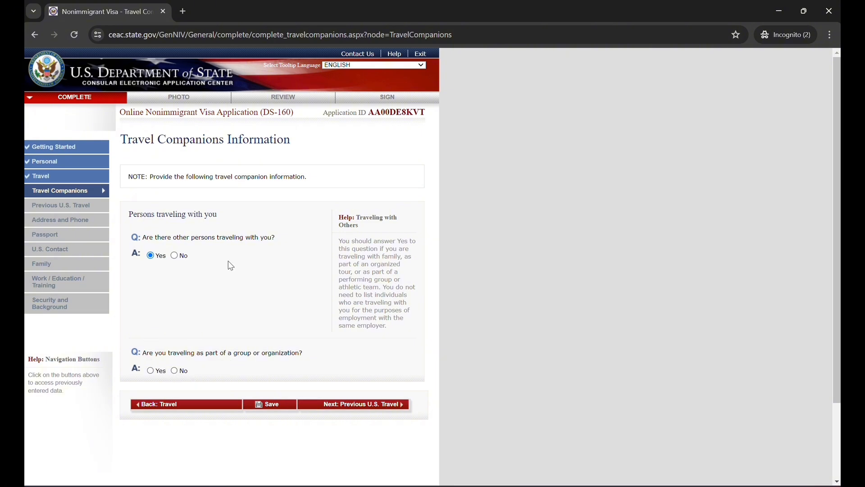
pyautogui.click(174, 256)
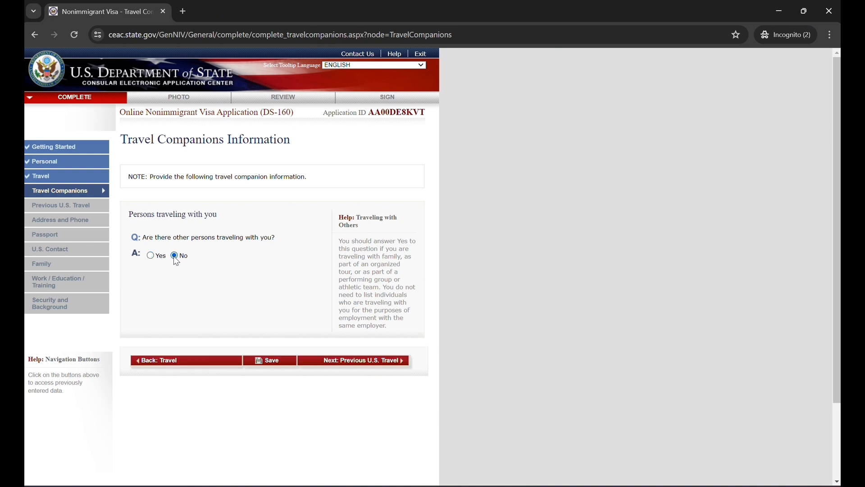
pyautogui.click(150, 256)
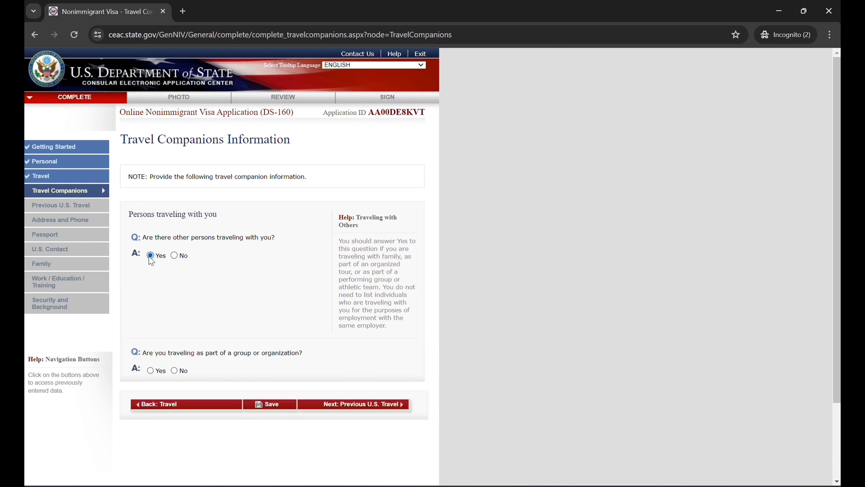
pyautogui.scroll(-2, 203, 281)
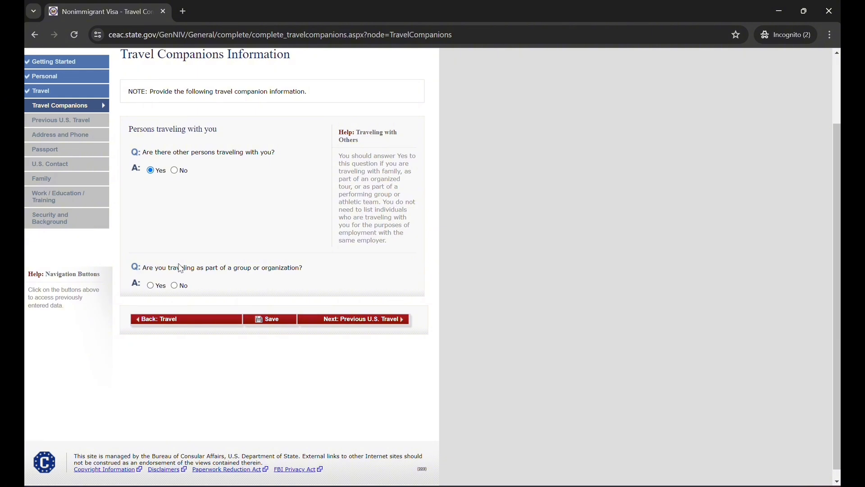
pyautogui.click(175, 288)
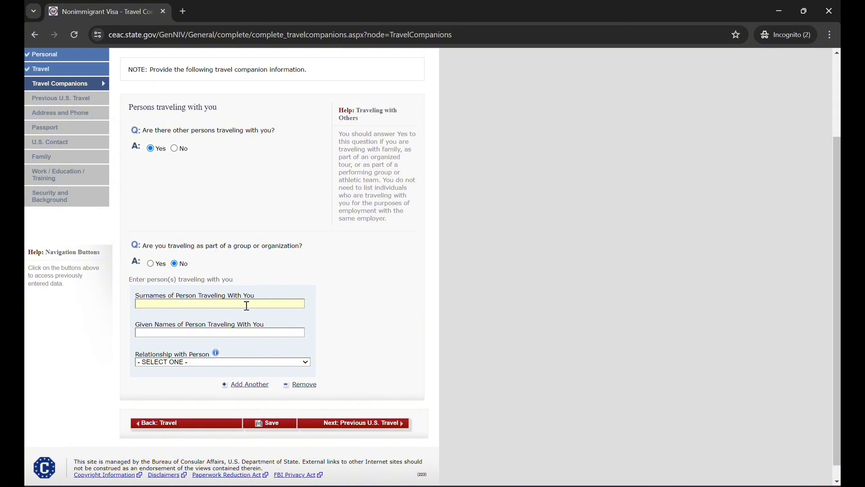
# Enter the travel companion's surname and given name, set the relationship to SPOUSE, and continue to Previous U.S. Travel
pyautogui.click(197, 361)
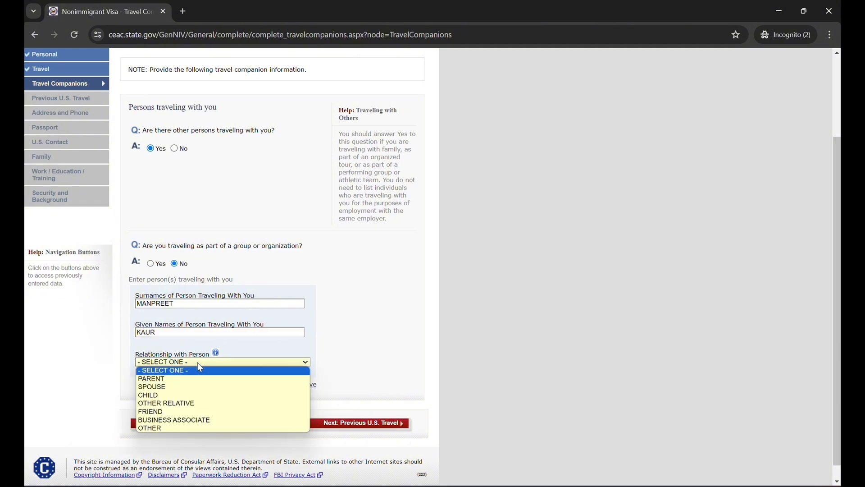
pyautogui.click(194, 388)
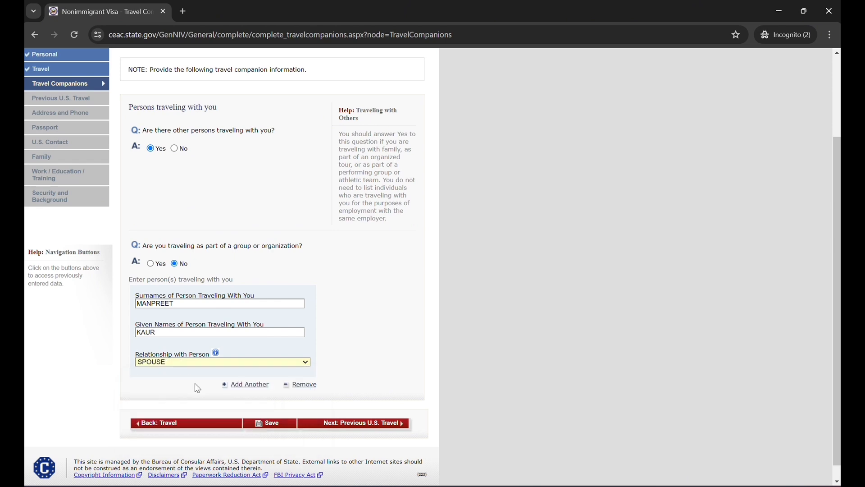
pyautogui.click(362, 424)
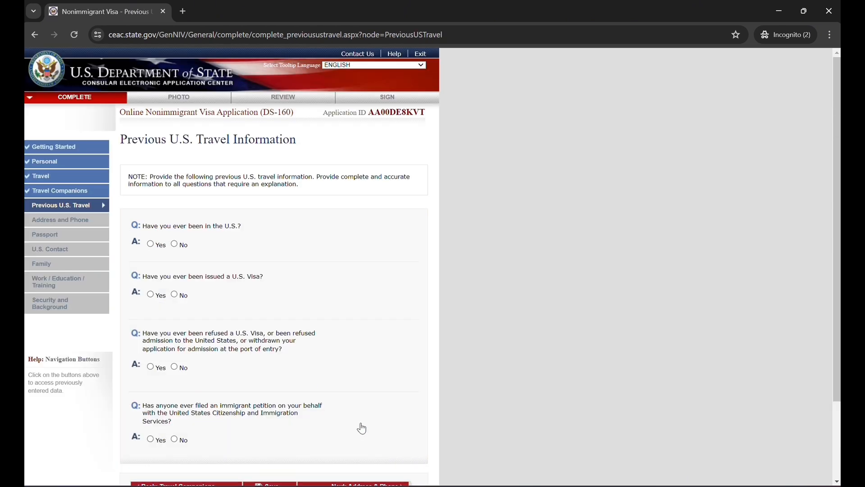
# Answer No to having been in the U.S., having been issued a U.S. visa, having been refused one, and having an immigrant petition filed
pyautogui.scroll(-2, 362, 428)
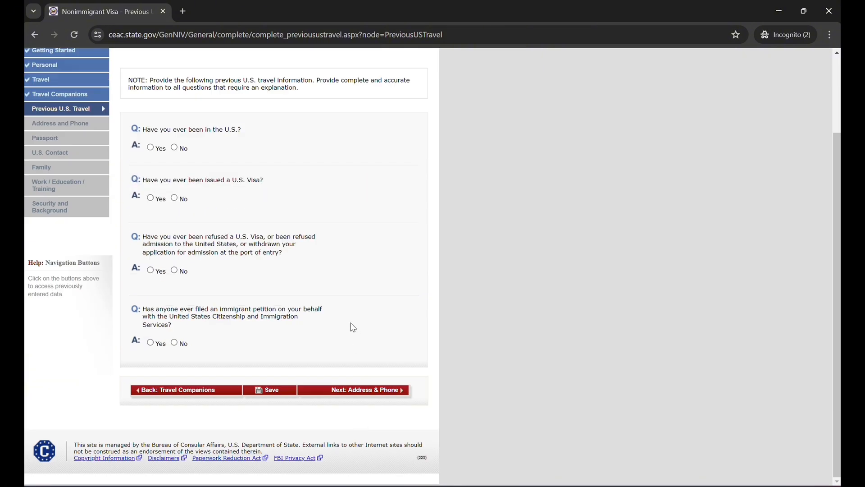
pyautogui.click(174, 148)
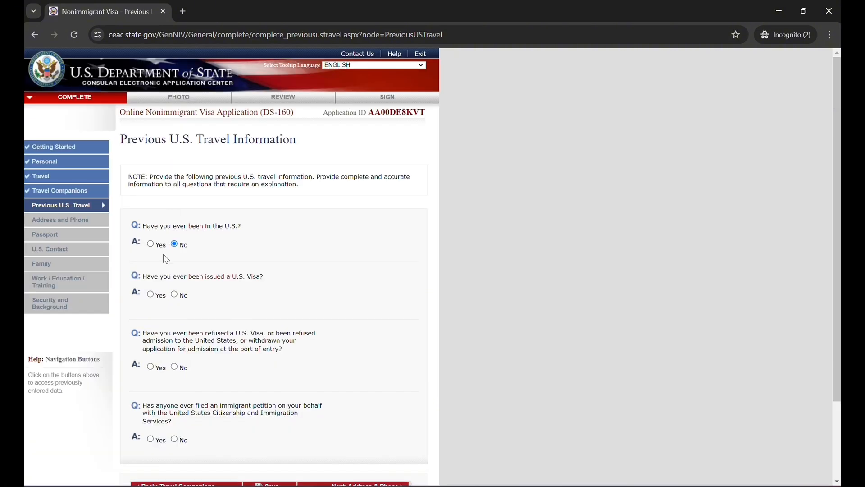
pyautogui.click(175, 294)
pyautogui.scroll(-2, 195, 349)
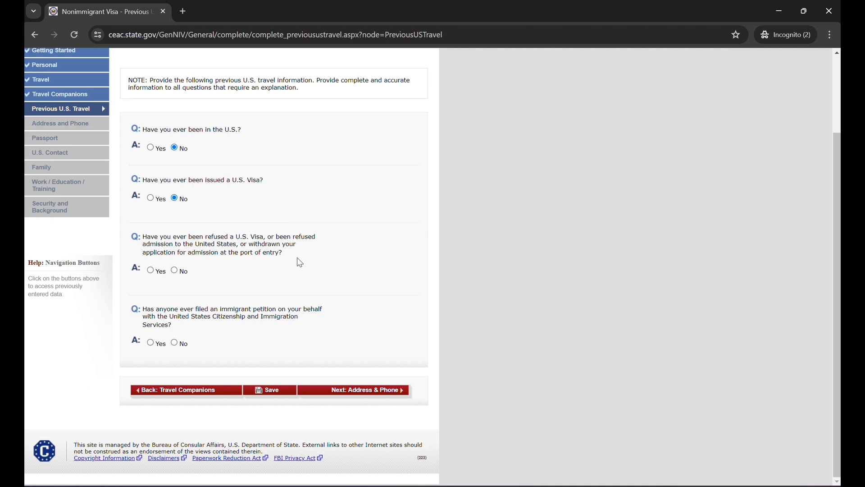
pyautogui.click(176, 270)
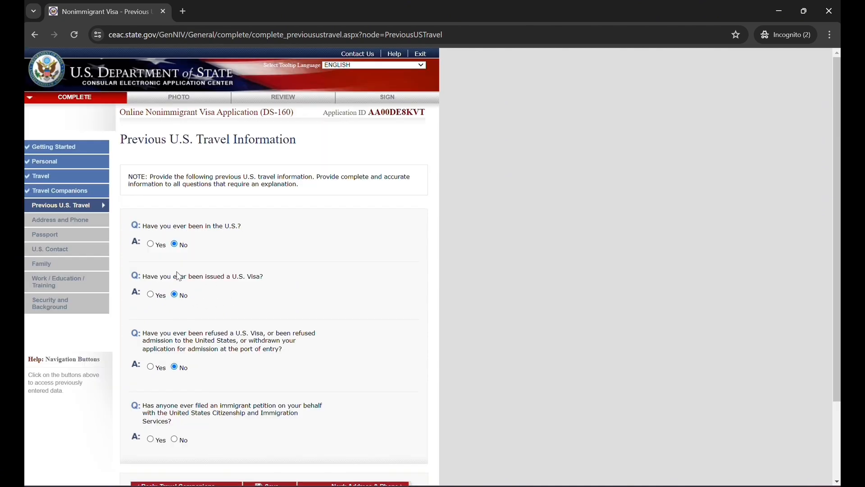
pyautogui.scroll(-3, 201, 383)
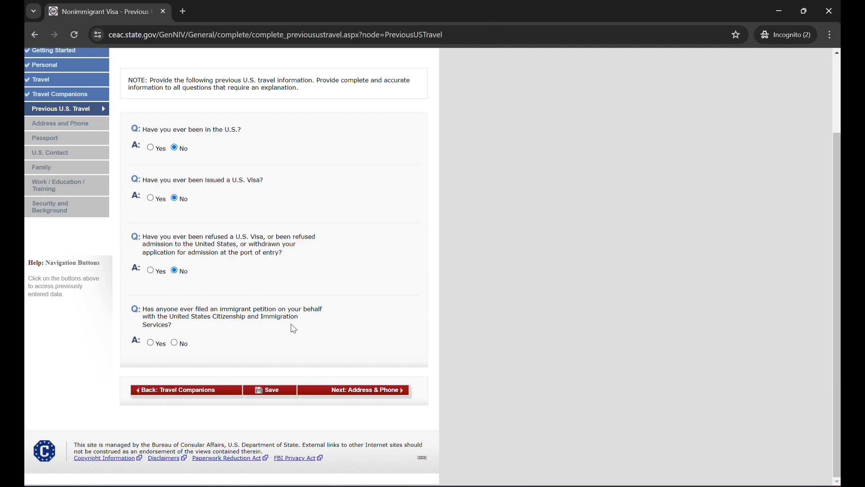
pyautogui.click(174, 343)
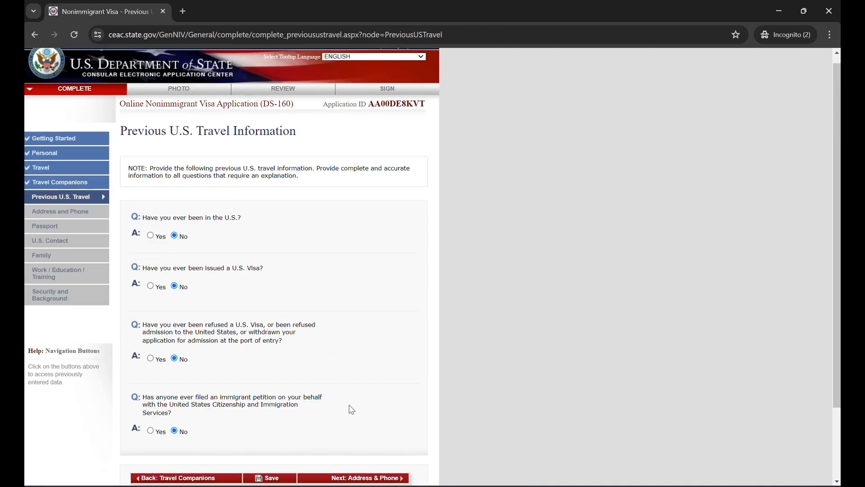
# Save the application, highlight its application ID on the confirmation page, and continue the application to Address and Phone
pyautogui.scroll(-1, 351, 409)
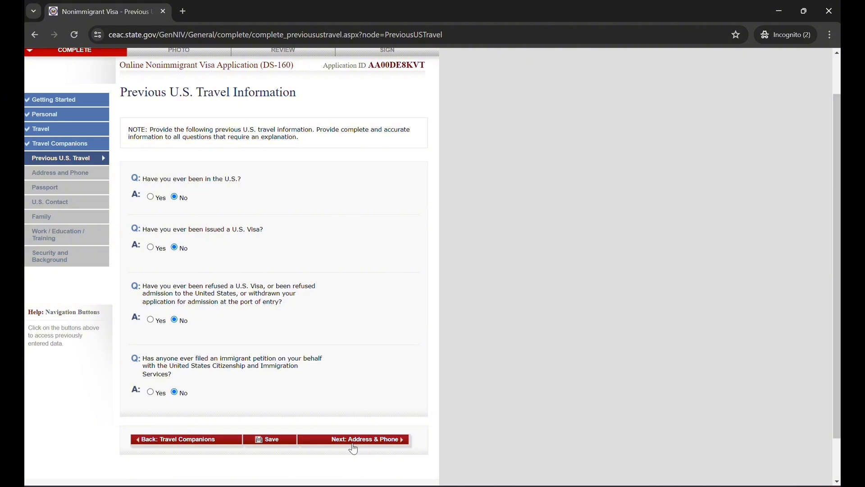
pyautogui.click(274, 447)
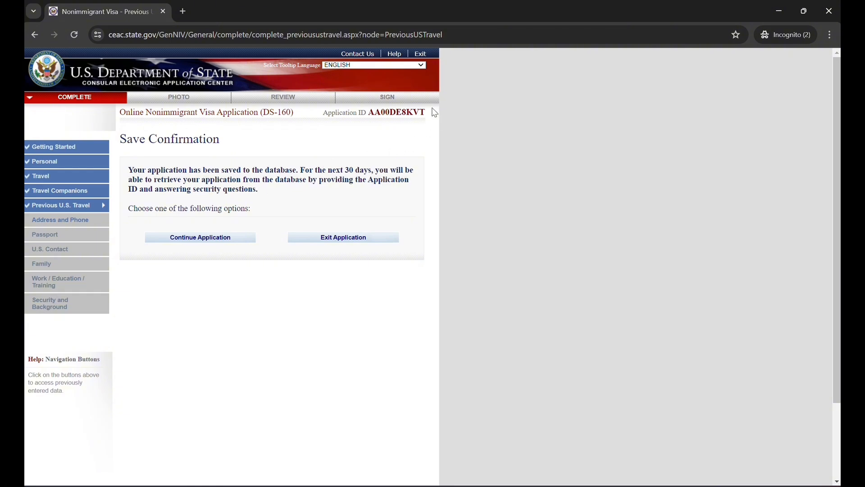
pyautogui.moveTo(427, 113); pyautogui.dragTo(369, 112)
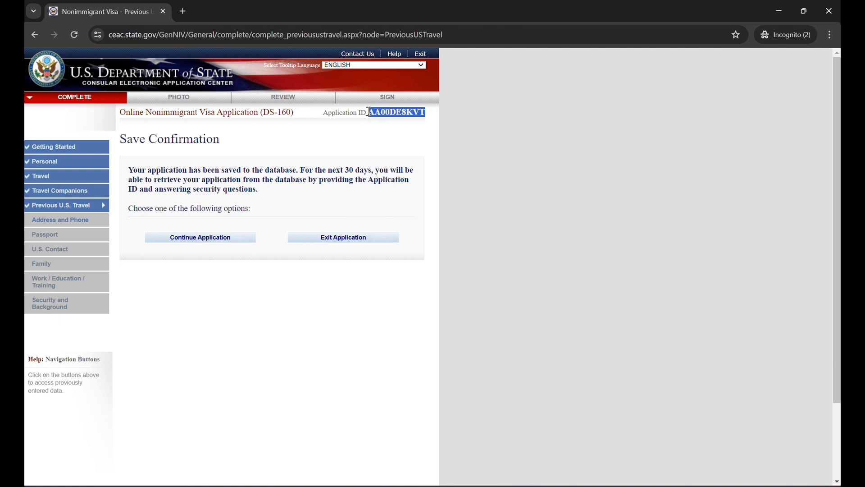
pyautogui.click(354, 134)
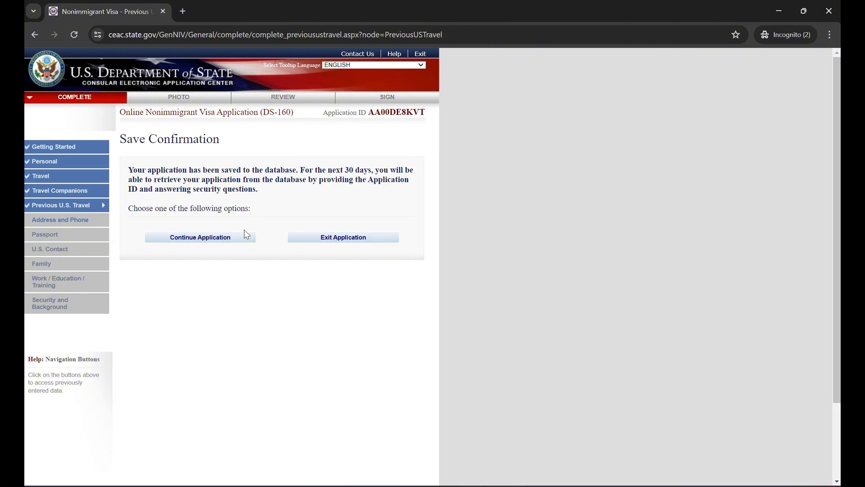
pyautogui.click(210, 240)
pyautogui.scroll(-2, 291, 356)
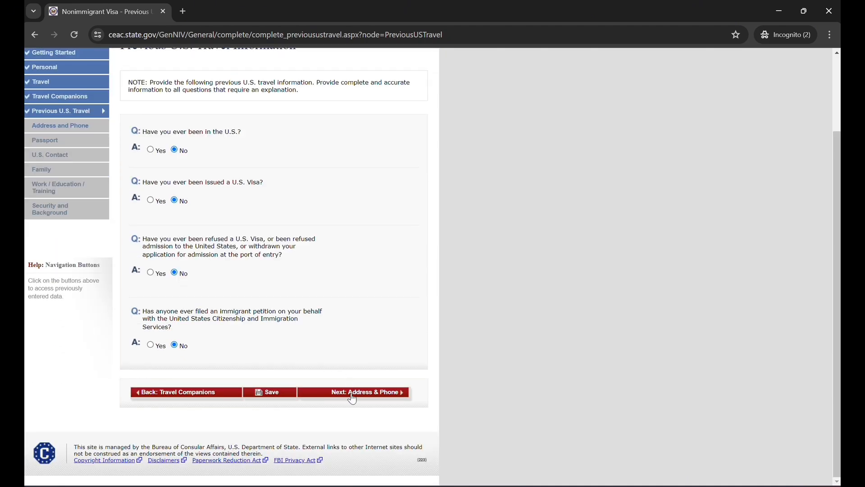
pyautogui.click(352, 393)
# Fill in the home address with the street address, city SURREY, state/province BC and the postal code
pyautogui.scroll(-1, 228, 277)
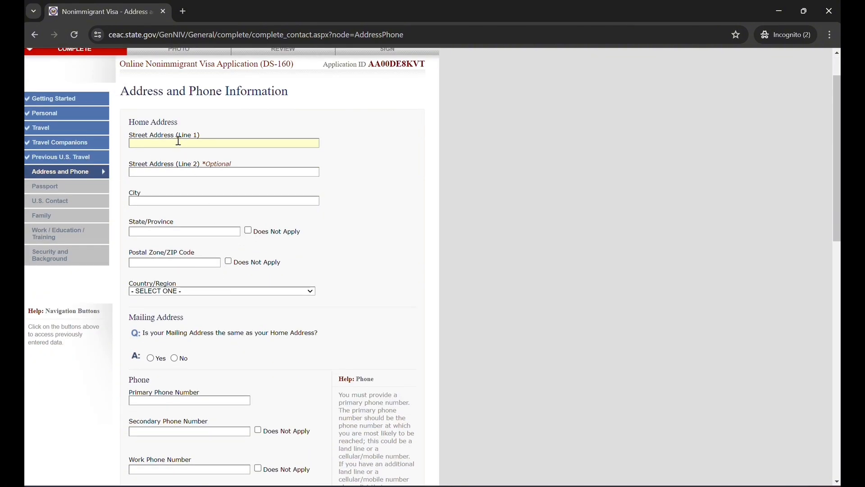
pyautogui.write('123 1 AVENUE')
pyautogui.press('Tab')
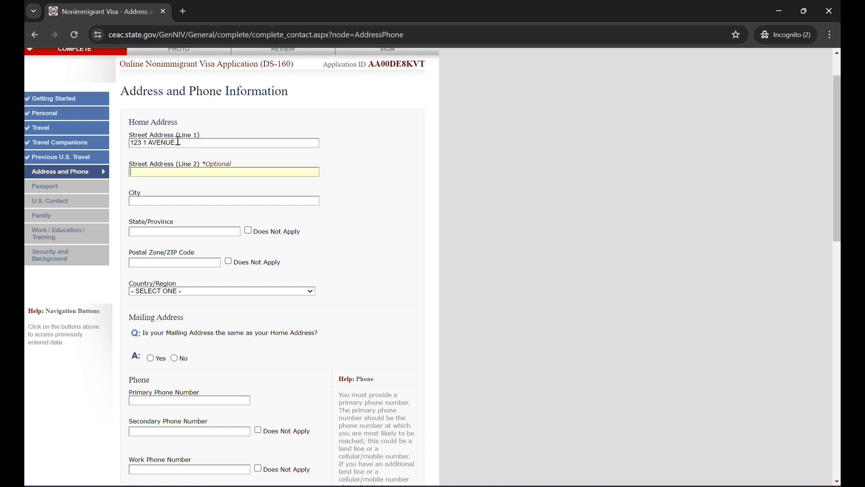
pyautogui.scroll(-14, 178, 141)
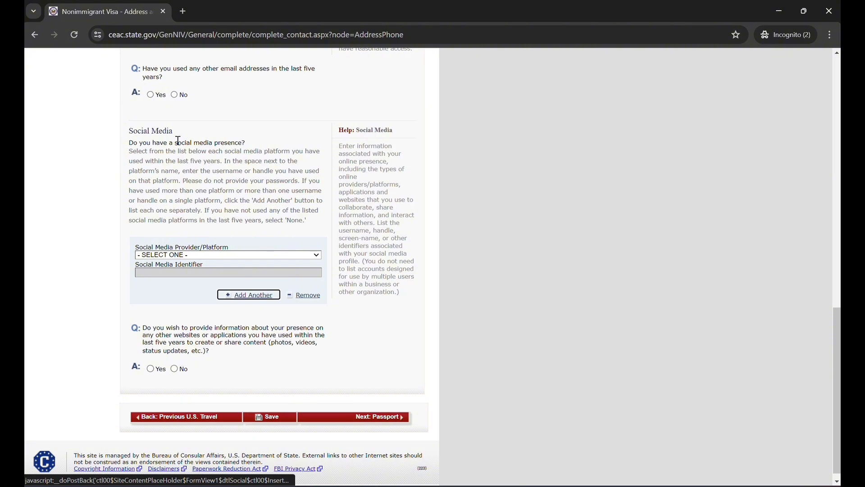
pyautogui.scroll(10, 178, 141)
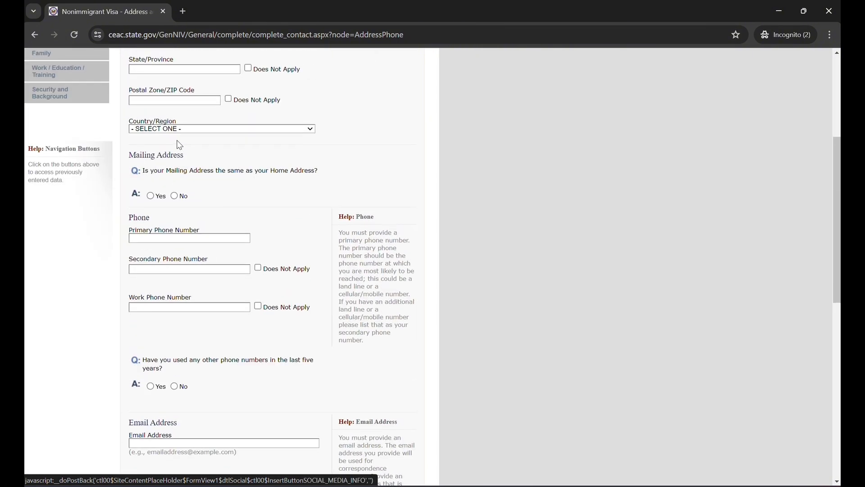
pyautogui.scroll(3, 178, 143)
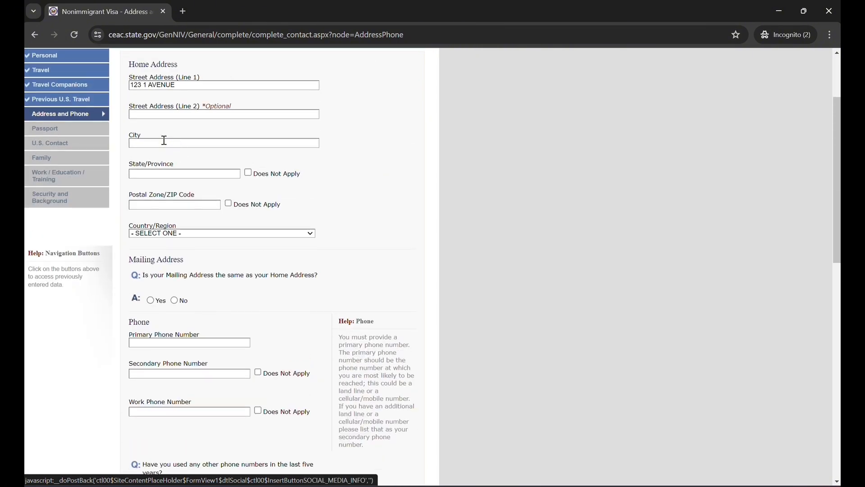
pyautogui.write('SU')
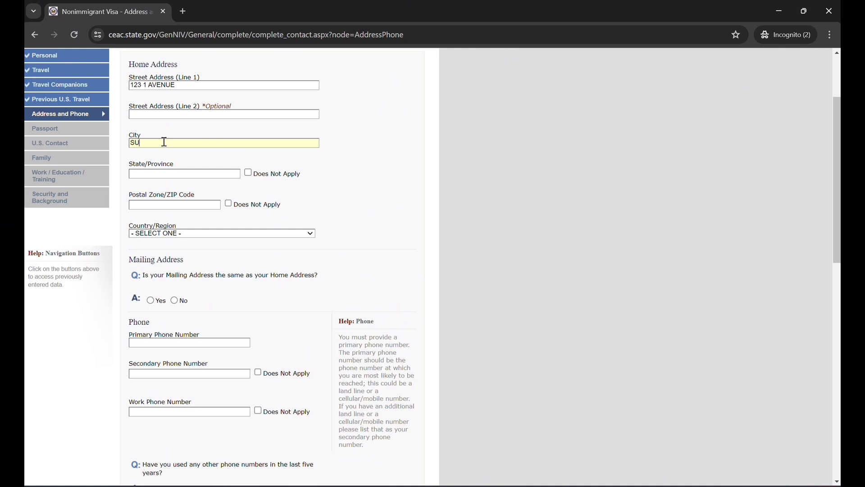
pyautogui.write('RREY')
pyautogui.write('Q')
pyautogui.write('1N7')
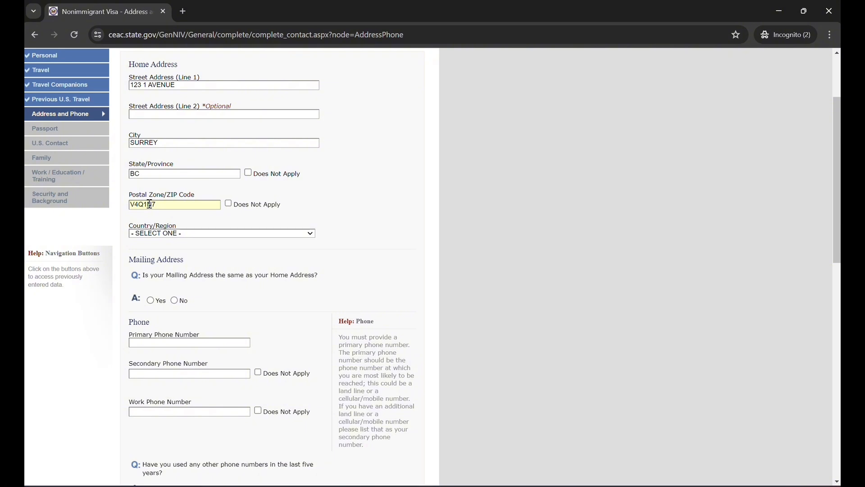
# Set the home address country to CANADA and answer Yes to the mailing address being the same as the home address
pyautogui.scroll(-2, 193, 289)
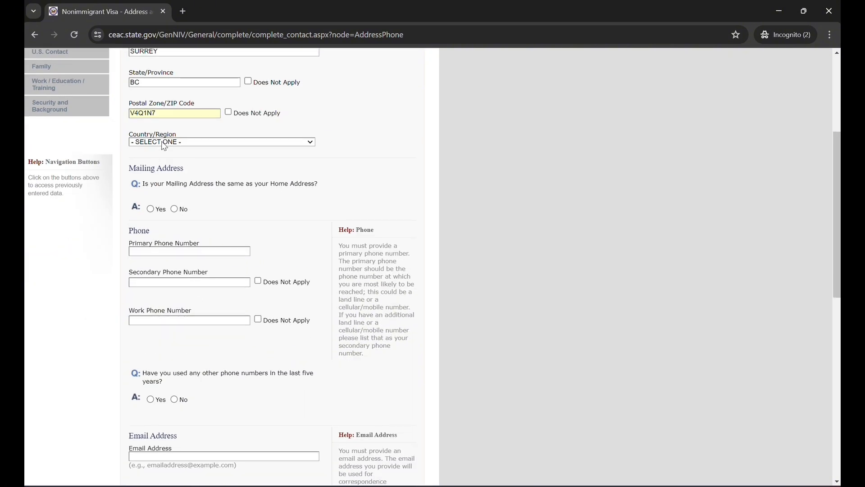
pyautogui.click(183, 140)
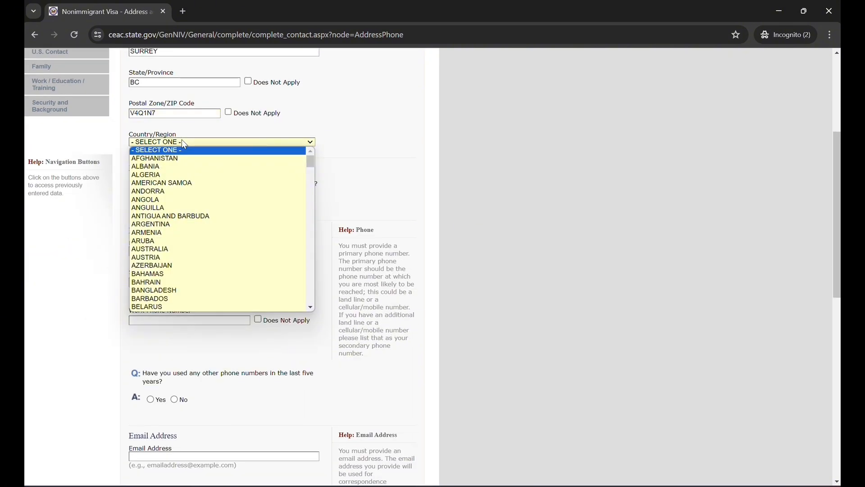
pyautogui.press('c')
pyautogui.press('c')
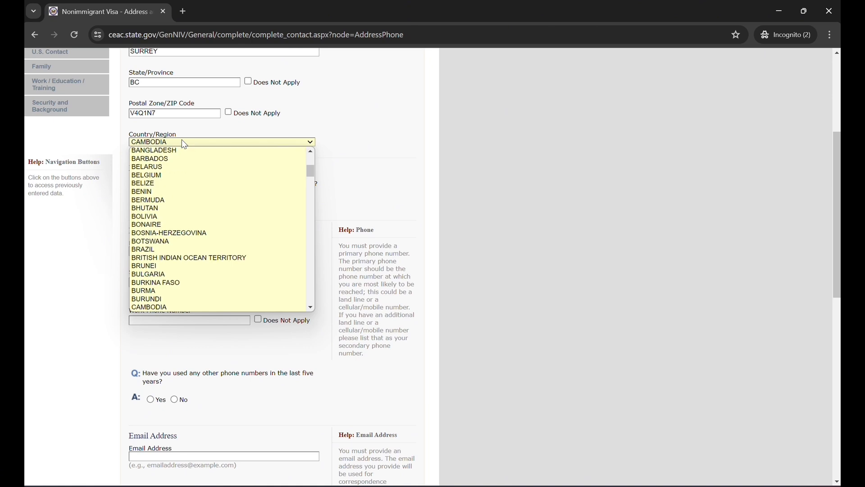
pyautogui.press('c')
pyautogui.press('Return')
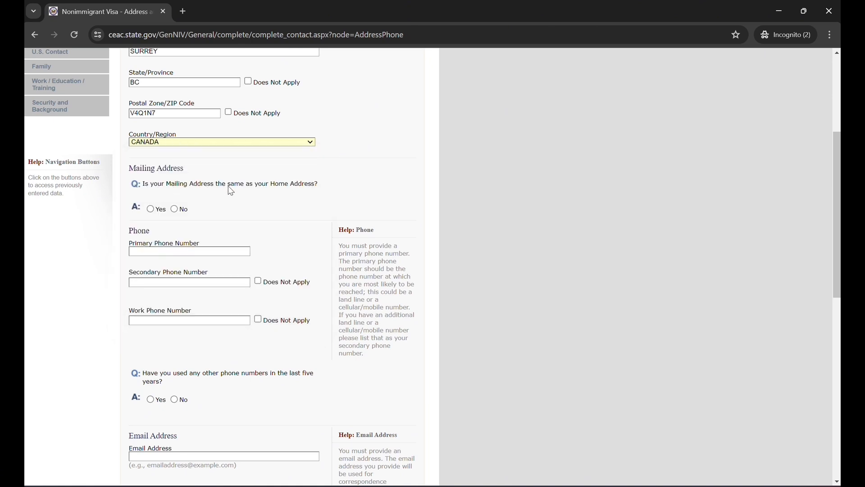
pyautogui.click(150, 209)
# Enter the applicant's primary phone number and mark the secondary and work phone numbers as Does Not Apply
pyautogui.scroll(-3, 136, 308)
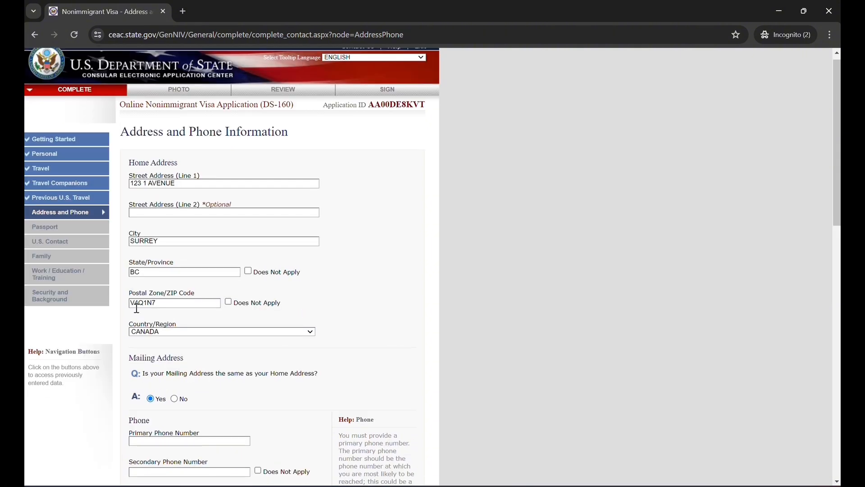
pyautogui.scroll(-2, 136, 308)
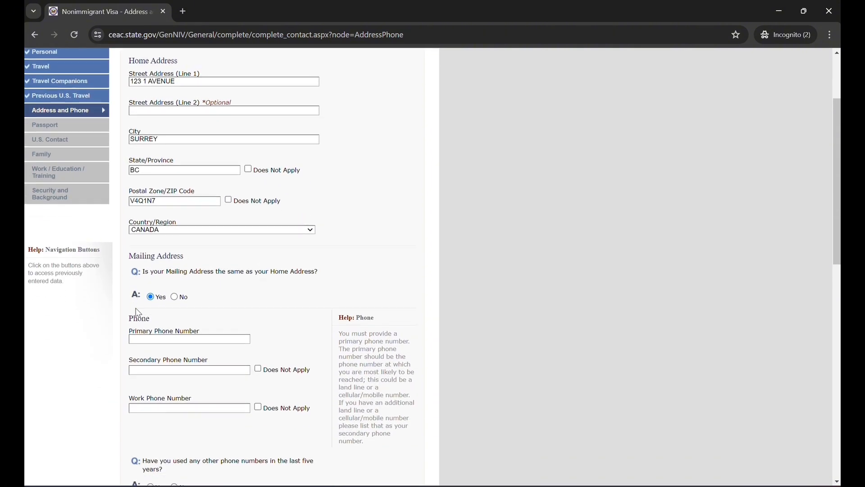
pyautogui.click(145, 309)
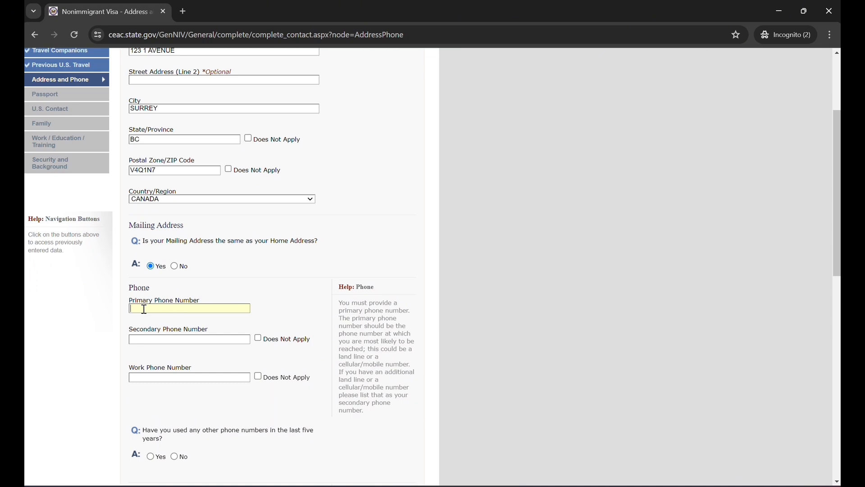
pyautogui.write('2222222222')
pyautogui.scroll(-3, 145, 307)
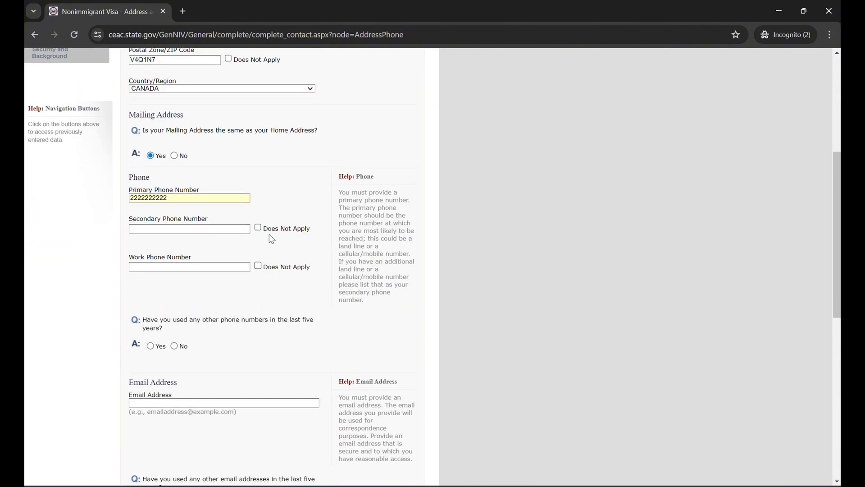
pyautogui.click(258, 228)
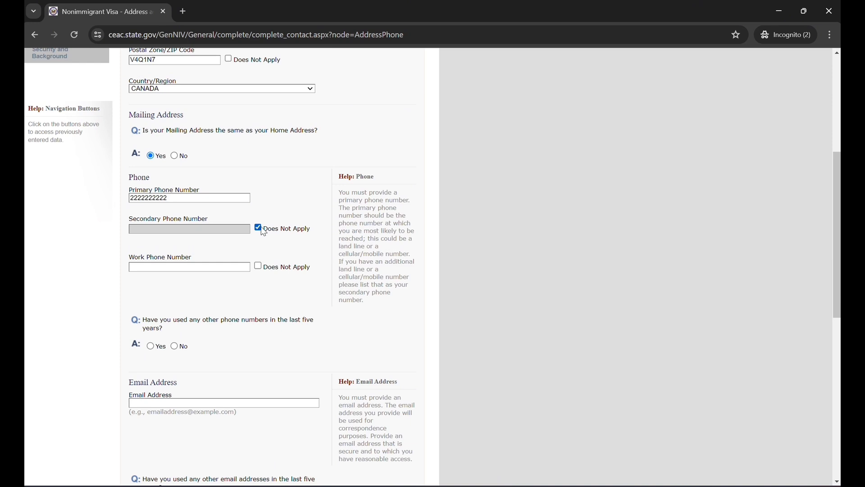
pyautogui.click(258, 267)
# Answer No to having used any other phone numbers in the last five years
pyautogui.scroll(-2, 254, 312)
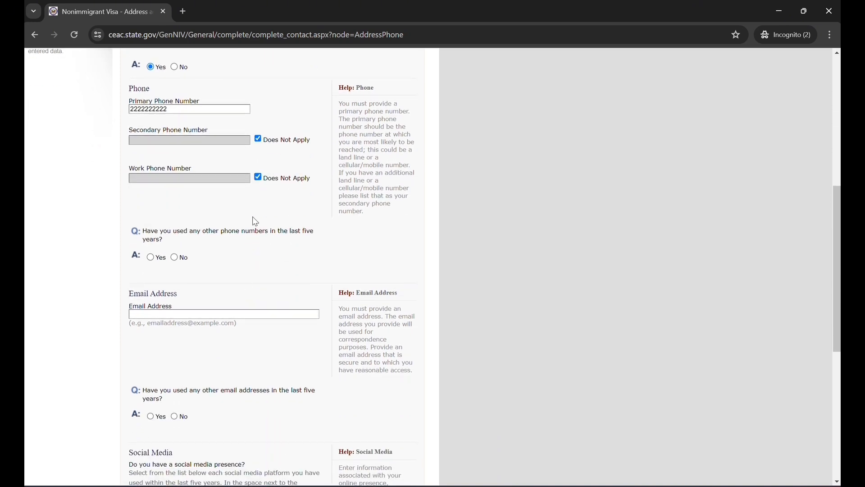
pyautogui.scroll(-1, 252, 220)
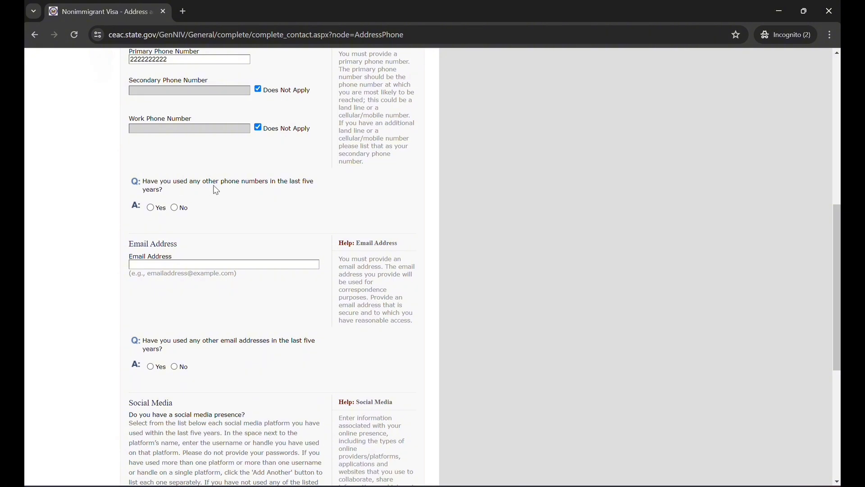
pyautogui.click(175, 208)
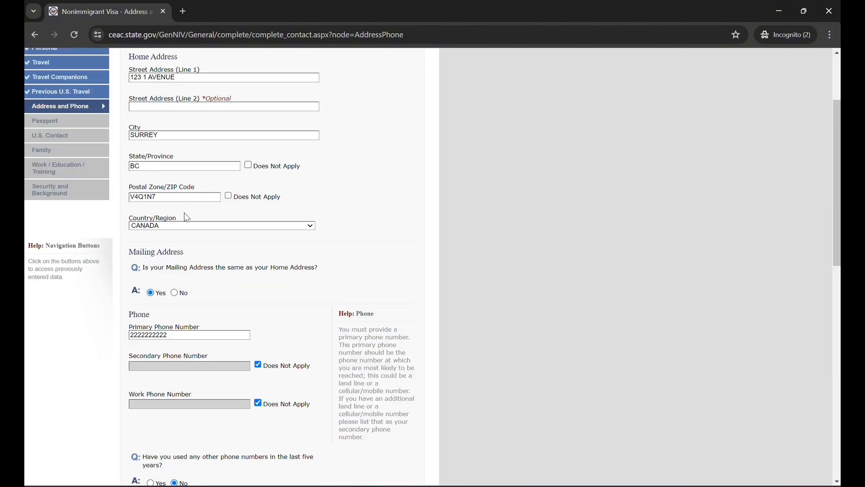
# Enter the applicant's email address and answer No to having used any other email addresses in the last five years
pyautogui.scroll(-5, 222, 295)
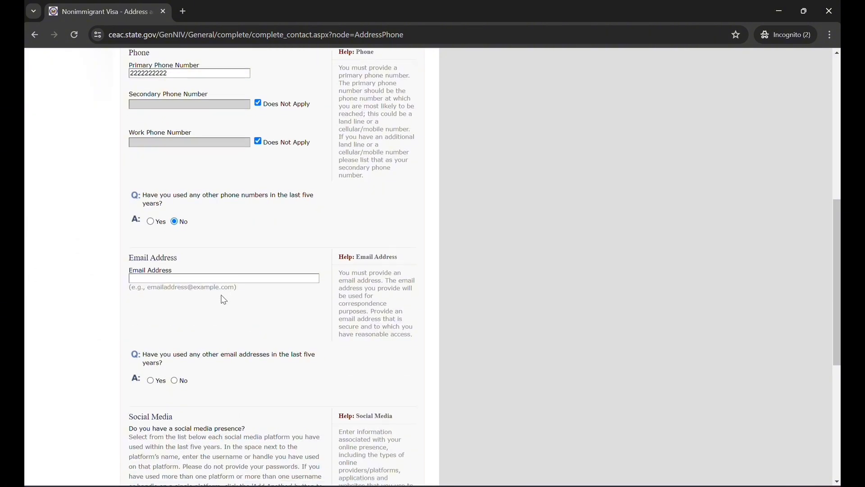
pyautogui.click(177, 278)
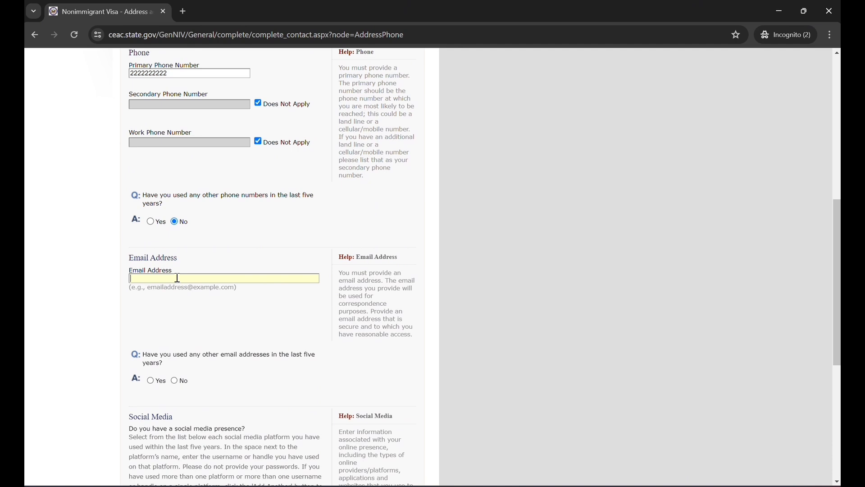
pyautogui.write('address@example.com')
pyautogui.scroll(-2, 234, 354)
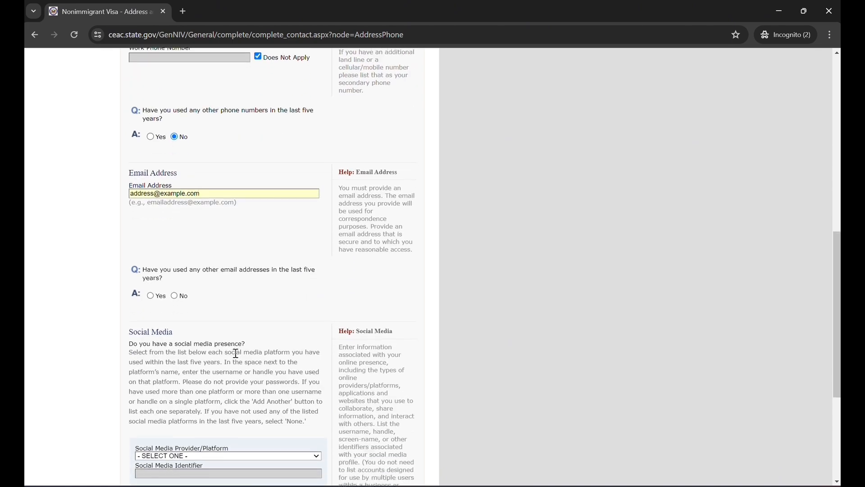
pyautogui.click(174, 294)
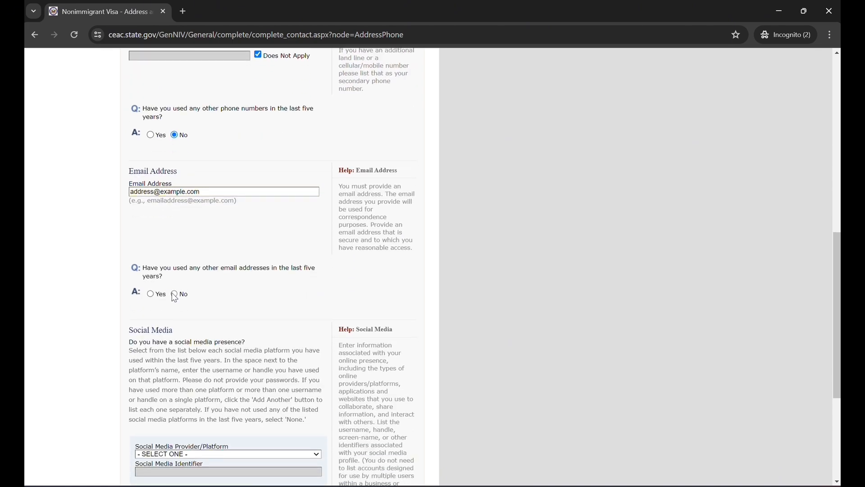
pyautogui.scroll(4, 175, 298)
pyautogui.scroll(-7, 177, 348)
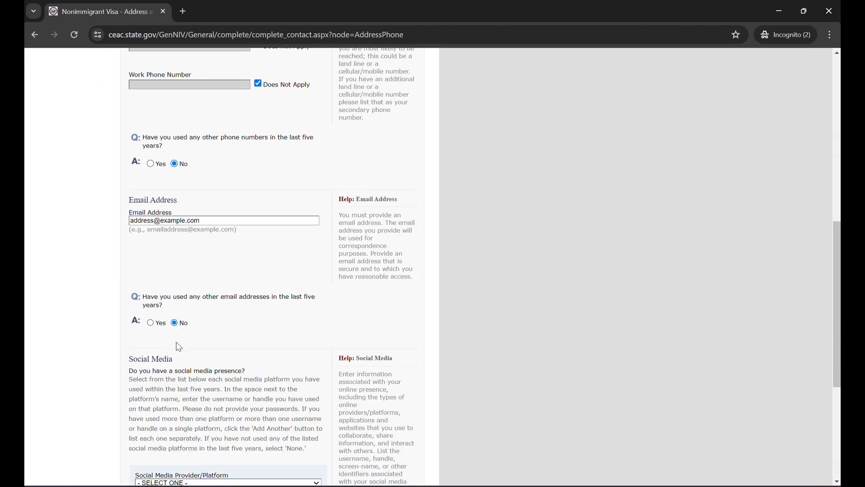
pyautogui.scroll(-3, 311, 331)
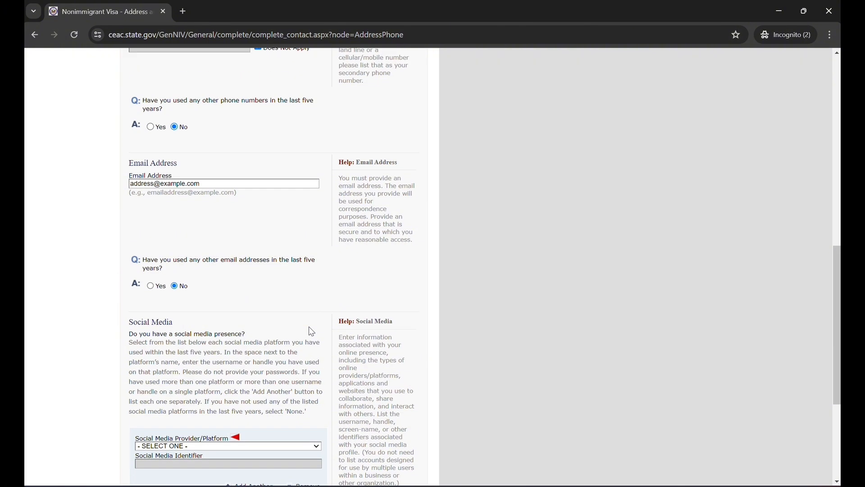
# Set the social media provider to NONE, answer No to sharing other online presence, and continue to the Passport page
pyautogui.click(288, 305)
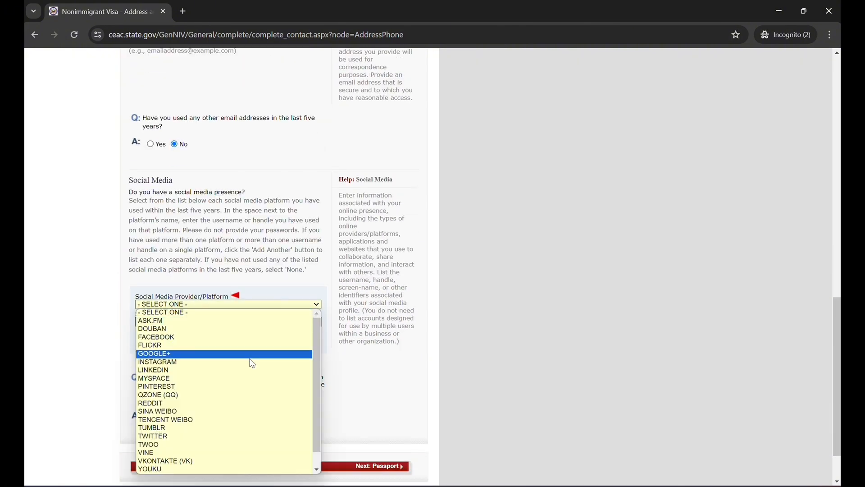
pyautogui.scroll(-1, 247, 437)
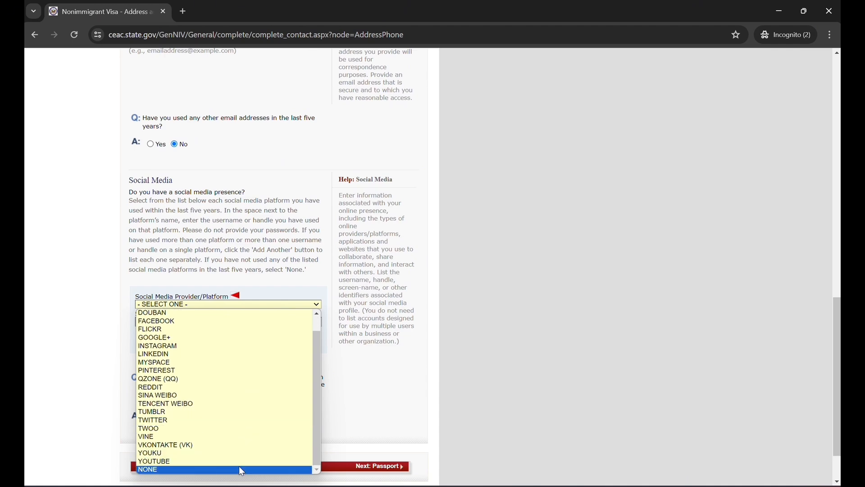
pyautogui.click(239, 467)
pyautogui.scroll(-5, 354, 409)
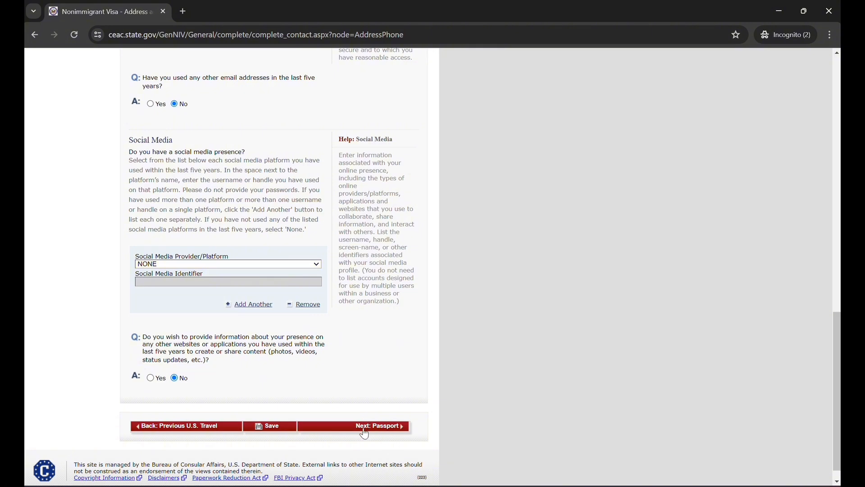
pyautogui.click(364, 428)
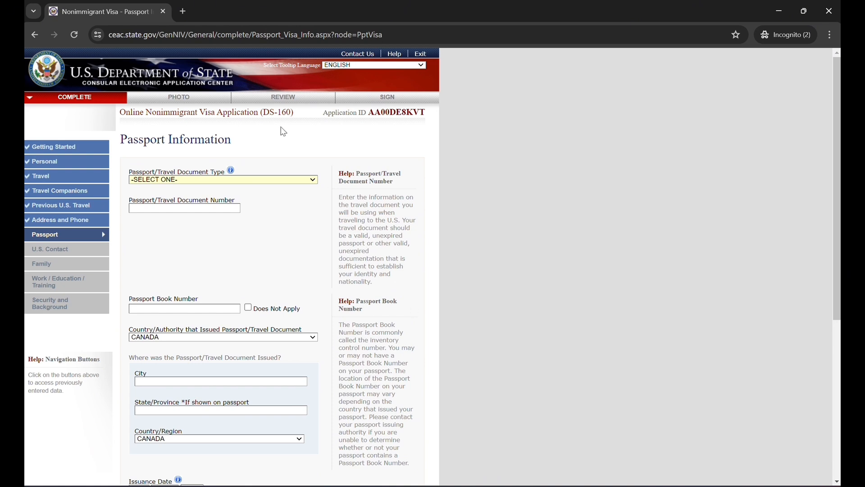
# Set the passport document type to REGULAR, enter the passport number, and mark the passport book number as Does Not Apply
pyautogui.click(288, 179)
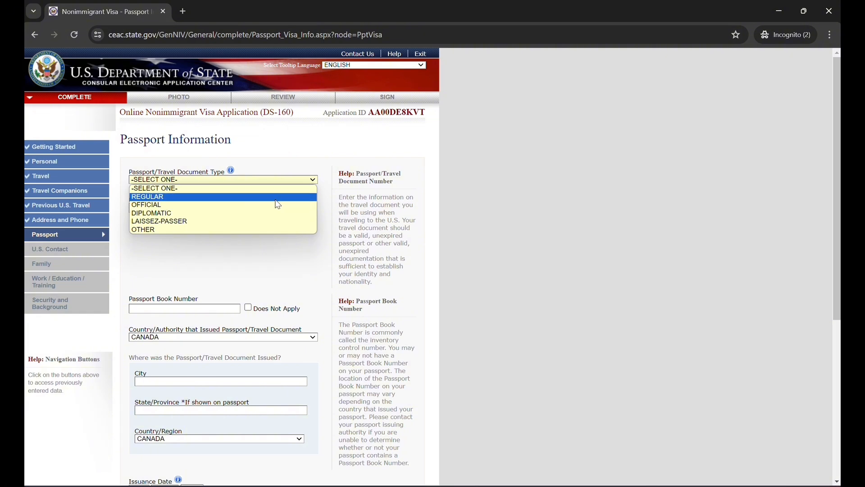
pyautogui.click(276, 199)
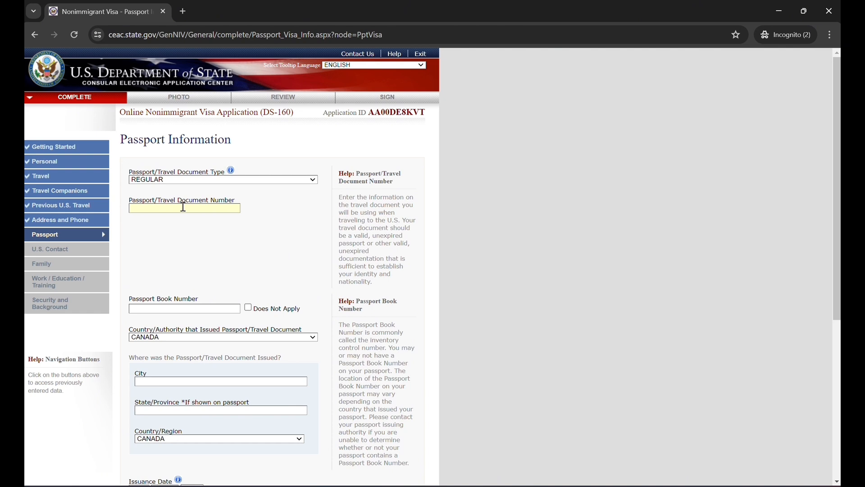
pyautogui.write('1234567')
pyautogui.click(253, 310)
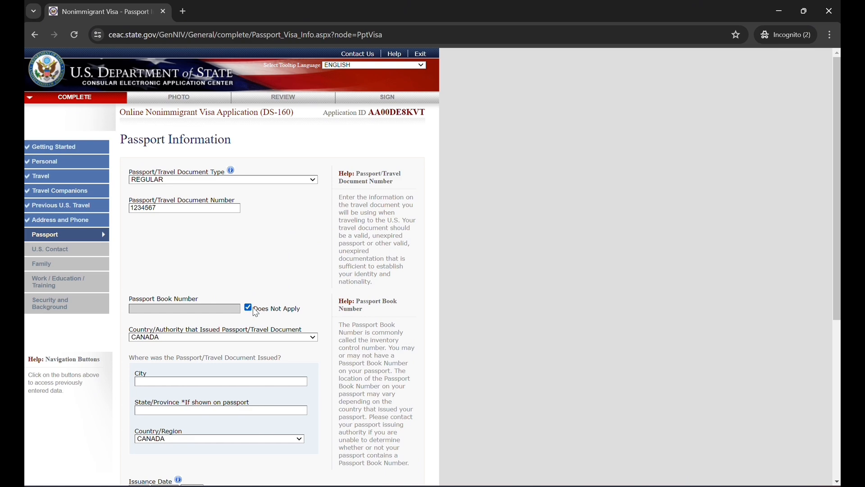
# Set the country/authority that issued the passport to INDIA
pyautogui.scroll(-2, 265, 332)
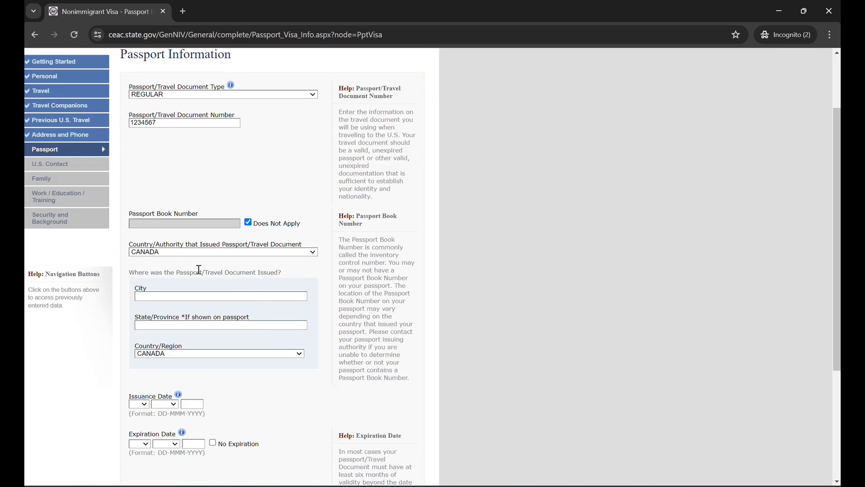
pyautogui.click(222, 251)
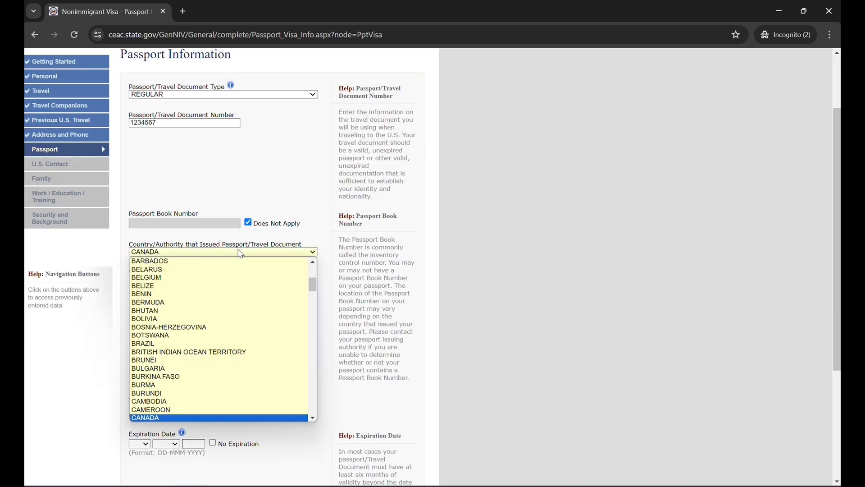
pyautogui.press('i')
pyautogui.press('n')
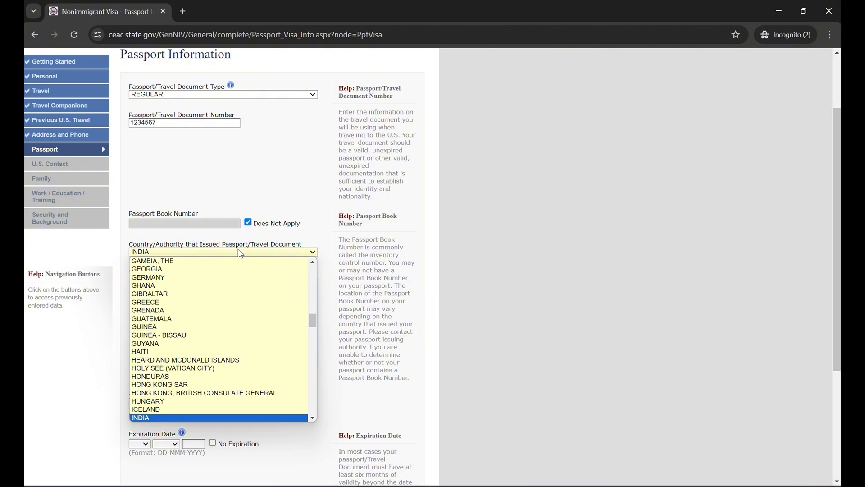
pyautogui.press('Return')
# Enter the passport's place of issue as city JALANDHAR, state PUNJAB, country INDIA
pyautogui.scroll(-2, 238, 268)
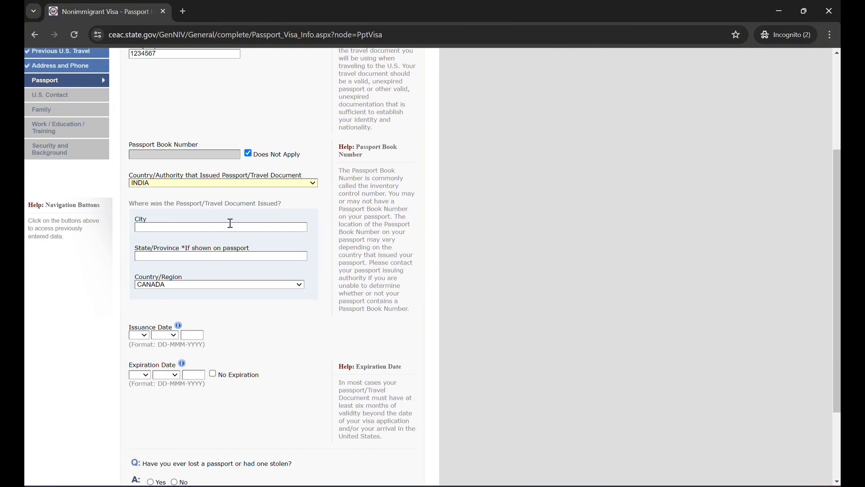
pyautogui.write('JALANDHAR')
pyautogui.click(205, 257)
pyautogui.write('PUNJABindia')
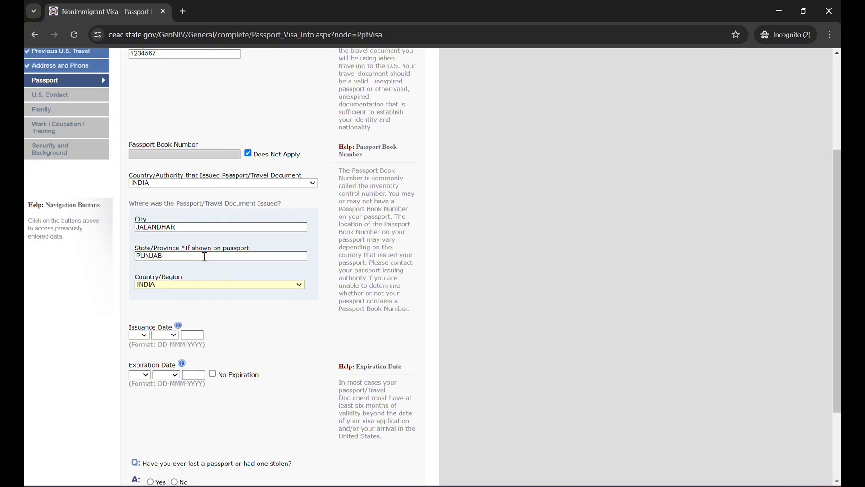
# Set the passport issuance date to 01-JAN-2020
pyautogui.click(145, 335)
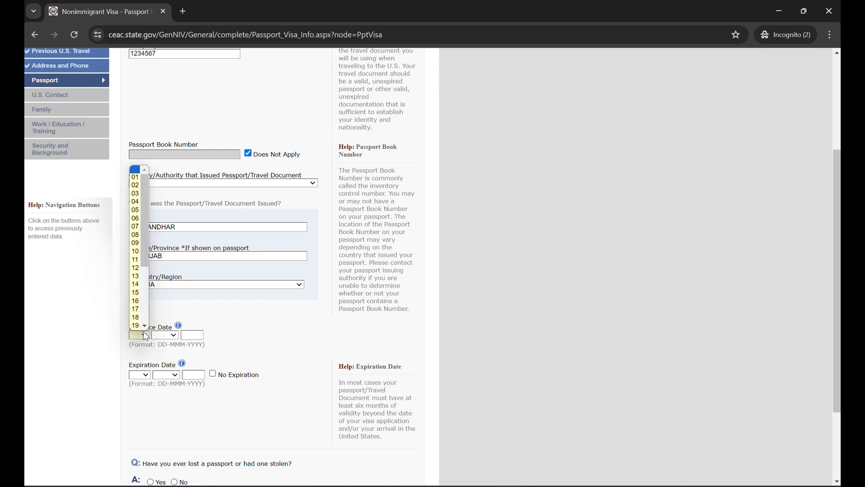
pyautogui.click(138, 178)
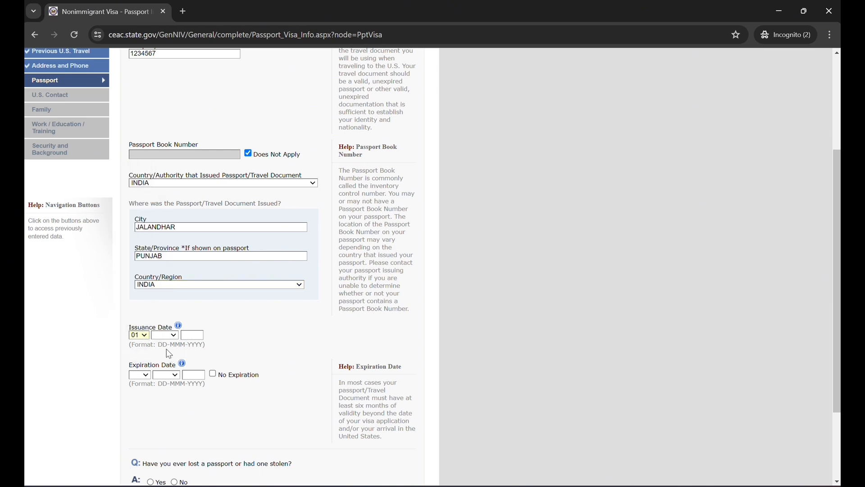
pyautogui.click(165, 337)
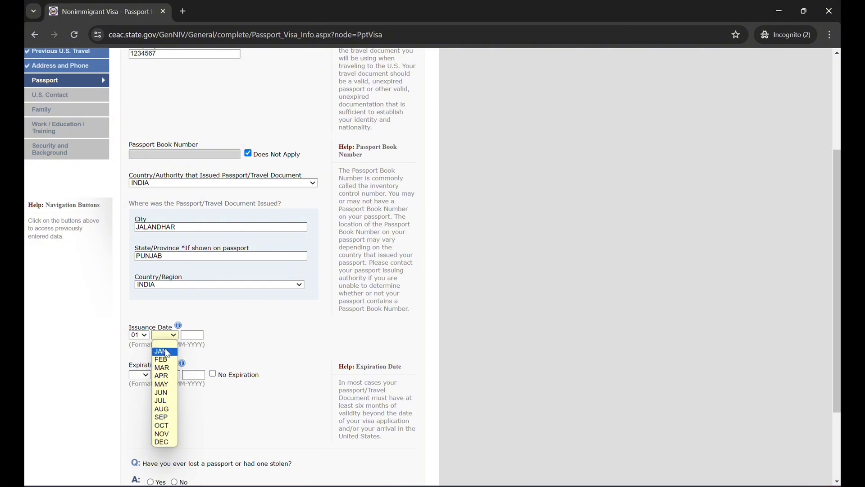
pyautogui.click(163, 352)
pyautogui.click(194, 335)
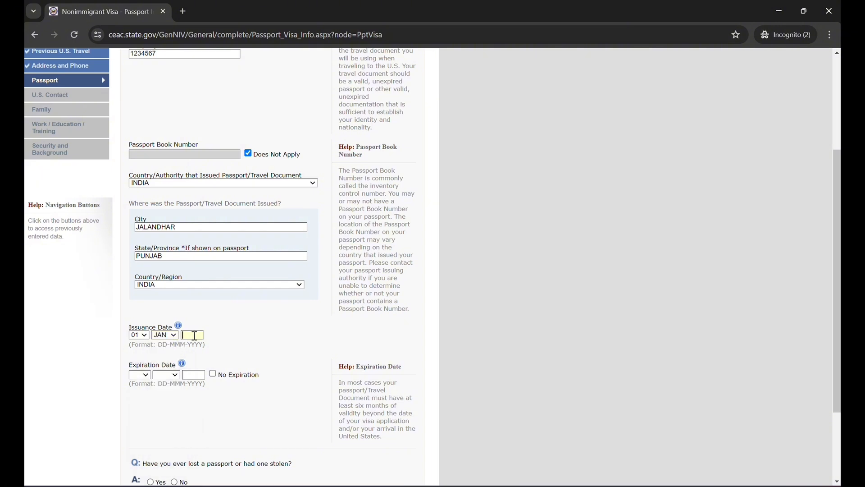
pyautogui.write('200')
pyautogui.write('2020')
# Set the passport expiration date to 01-JAN-2040
pyautogui.click(139, 376)
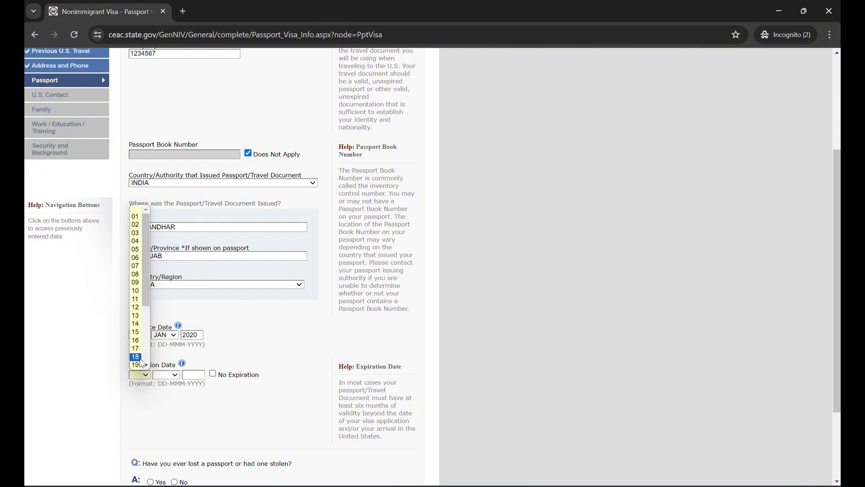
pyautogui.click(138, 216)
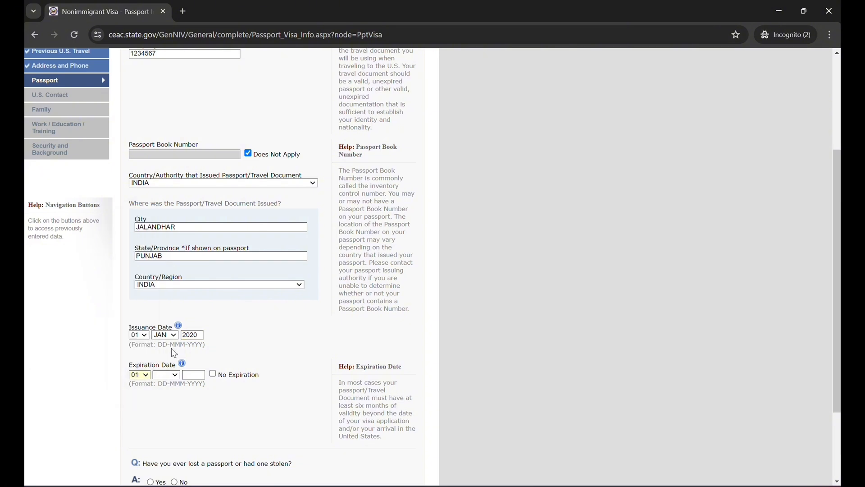
pyautogui.click(164, 373)
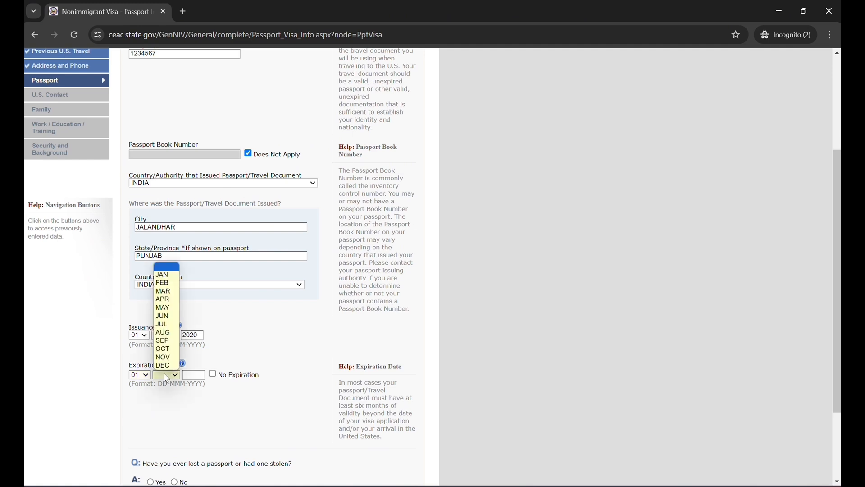
pyautogui.click(162, 274)
pyautogui.click(198, 374)
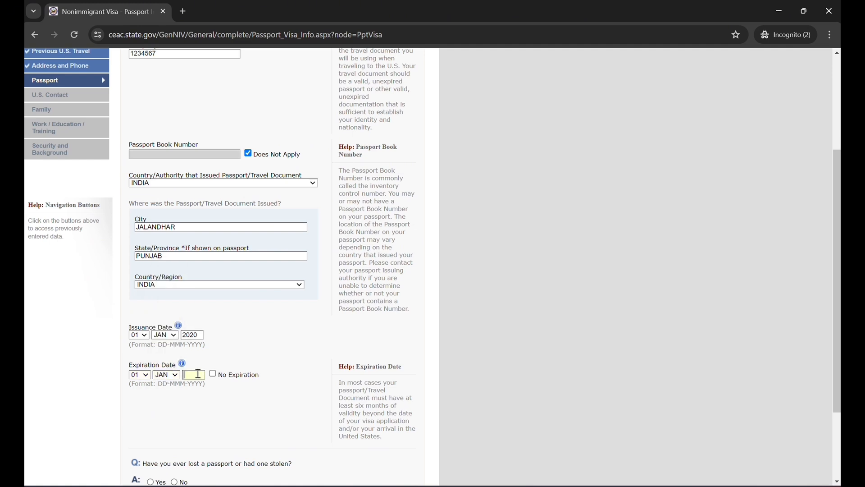
pyautogui.write('2040')
# Answer No to ever having lost a passport or had one stolen, and continue to the U.S. Contact page
pyautogui.scroll(-3, 251, 381)
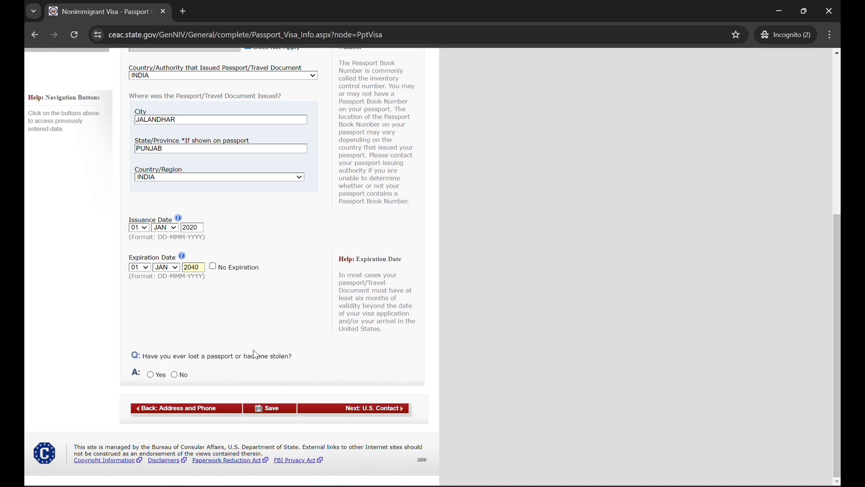
pyautogui.click(179, 375)
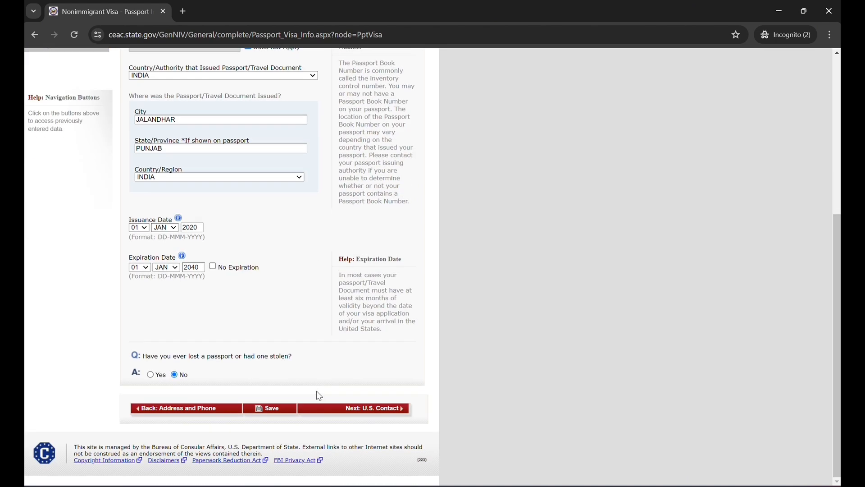
pyautogui.click(379, 409)
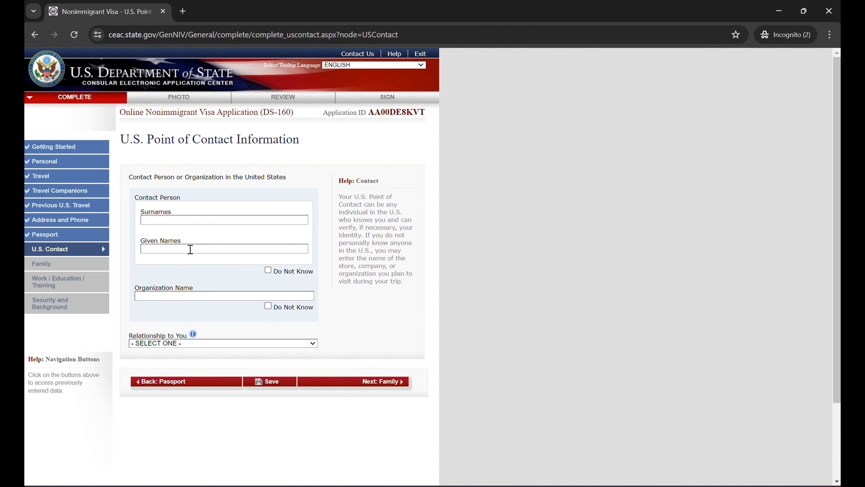
pyautogui.click(187, 218)
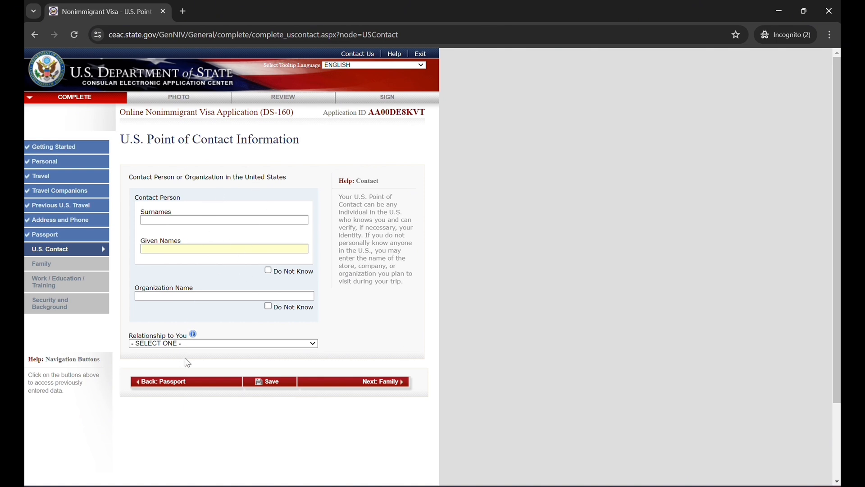
pyautogui.click(184, 344)
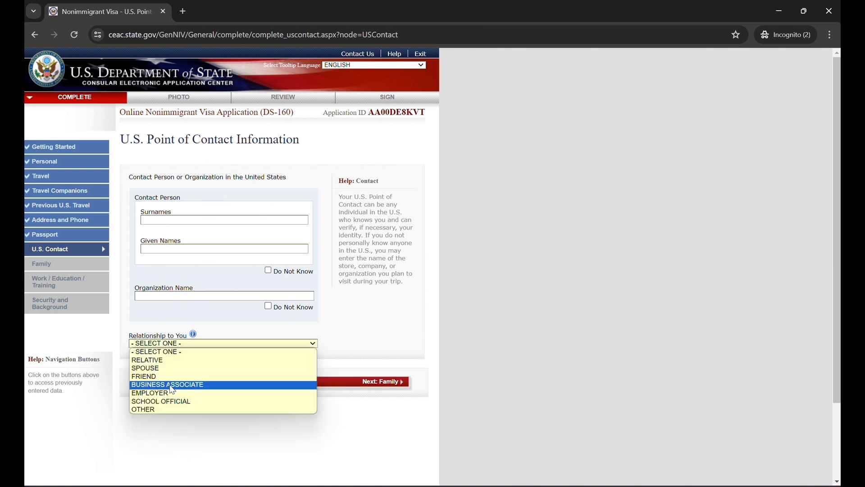
pyautogui.click(400, 286)
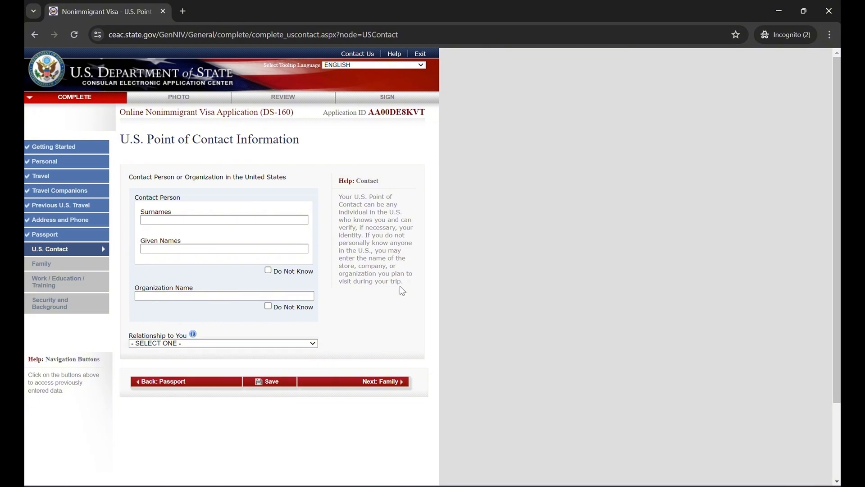
# Mark the U.S. contact person as Do Not Know, enter DAYS INN HOTEL as the organization, and set the relationship to OTHER
pyautogui.click(270, 271)
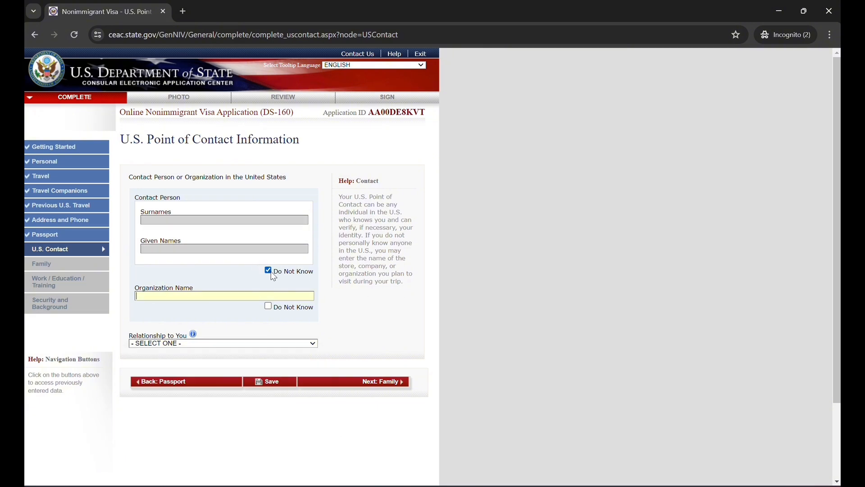
pyautogui.click(212, 295)
pyautogui.write('DAYS INN HOTEL')
pyautogui.click(209, 343)
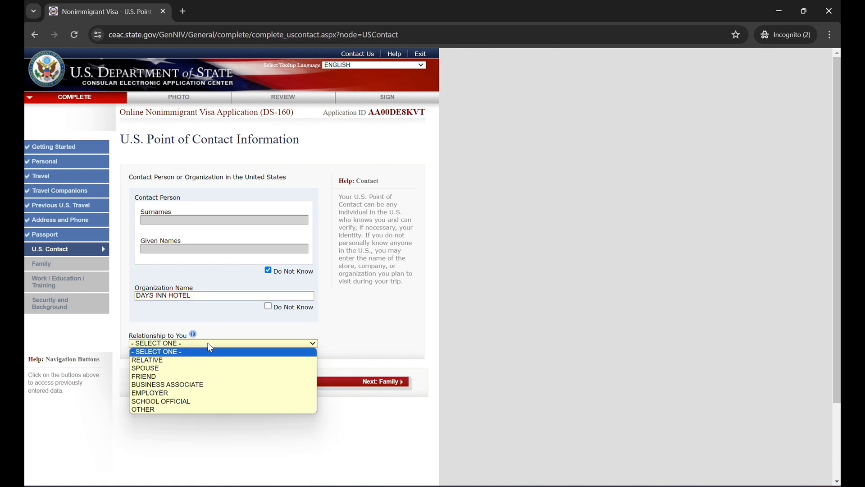
pyautogui.click(183, 410)
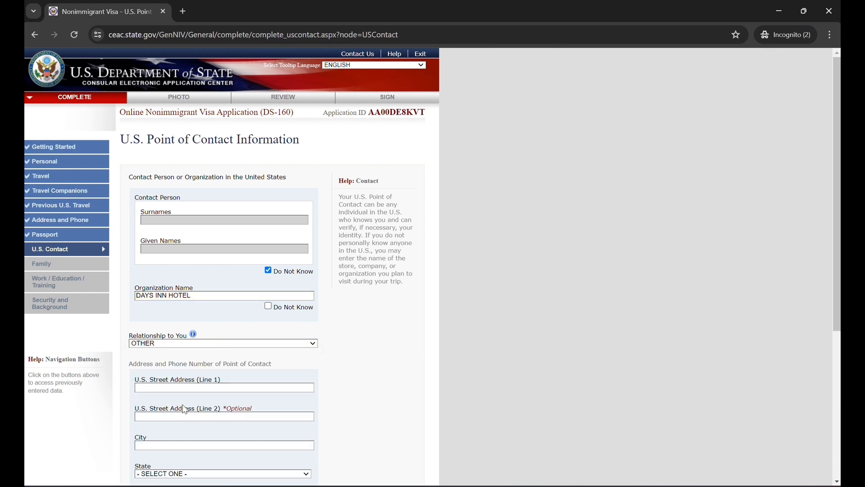
# Enter the hotel's street address with SEATTLE as the city and WASHINGTON as the state
pyautogui.scroll(-2, 217, 362)
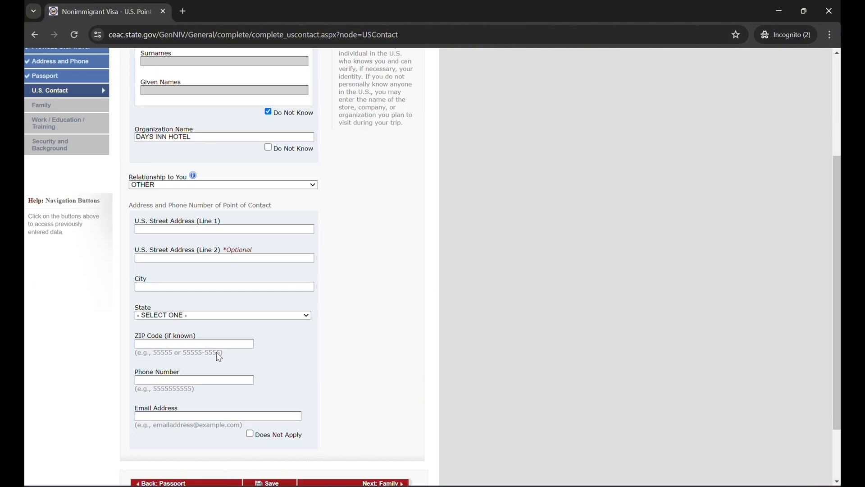
pyautogui.scroll(-3, 333, 250)
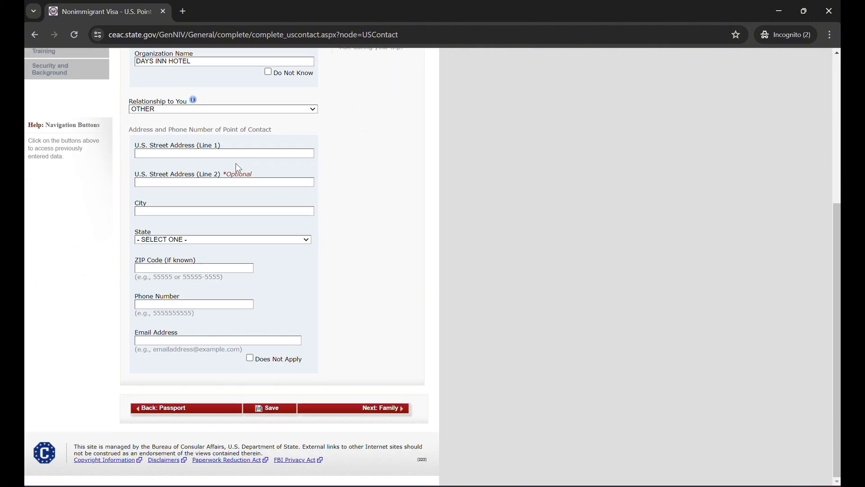
pyautogui.write('1234')
pyautogui.write(' STREET')
pyautogui.write('SEATTL')
pyautogui.write('E')
pyautogui.press('Tab')
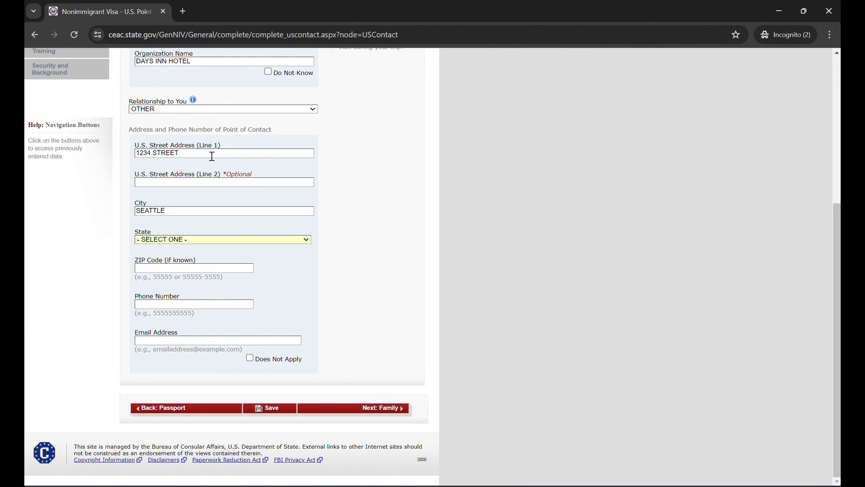
pyautogui.click(188, 241)
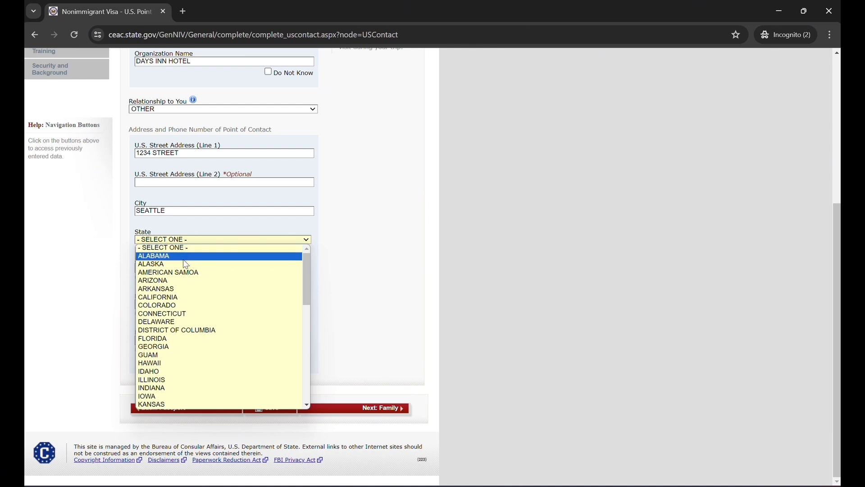
pyautogui.scroll(-6, 181, 314)
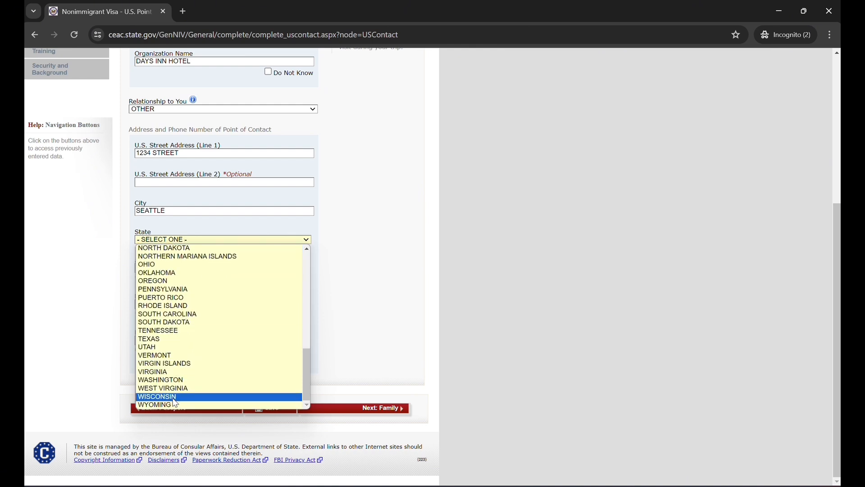
pyautogui.click(173, 380)
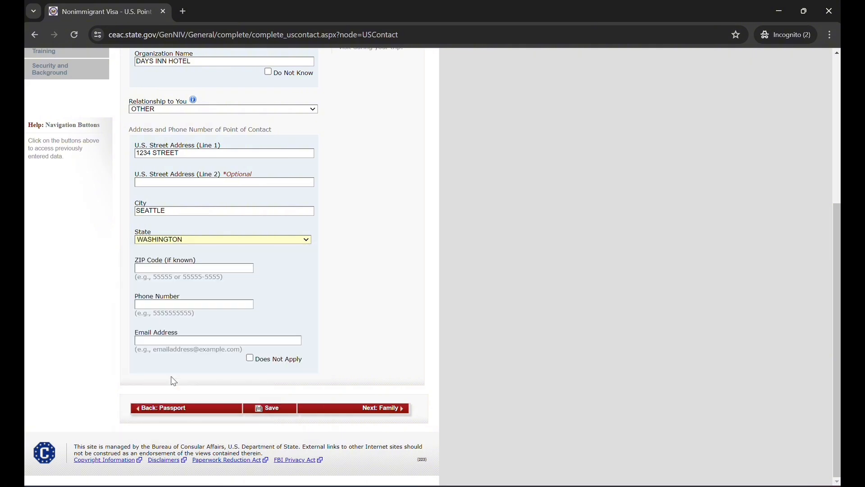
# Fill in the ZIP code and phone number of the U.S. point of contact
pyautogui.click(179, 270)
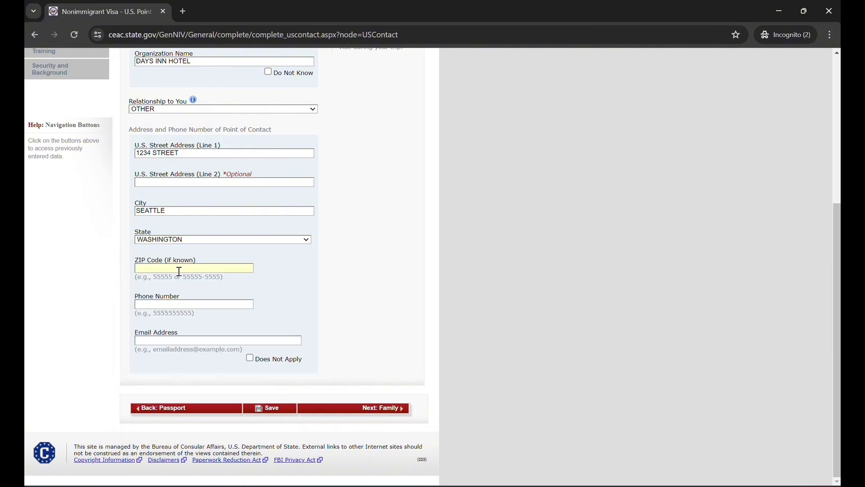
pyautogui.write('11111')
pyautogui.click(165, 300)
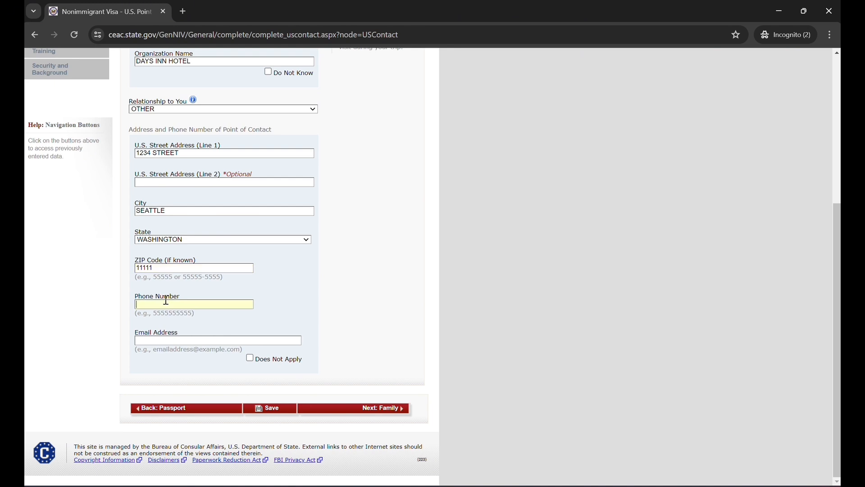
pyautogui.write('0000000000')
# Fill in the U.S. contact's email address and continue to the Family Information: Relatives page
pyautogui.click(164, 338)
pyautogui.write('example.com')
pyautogui.write('123@')
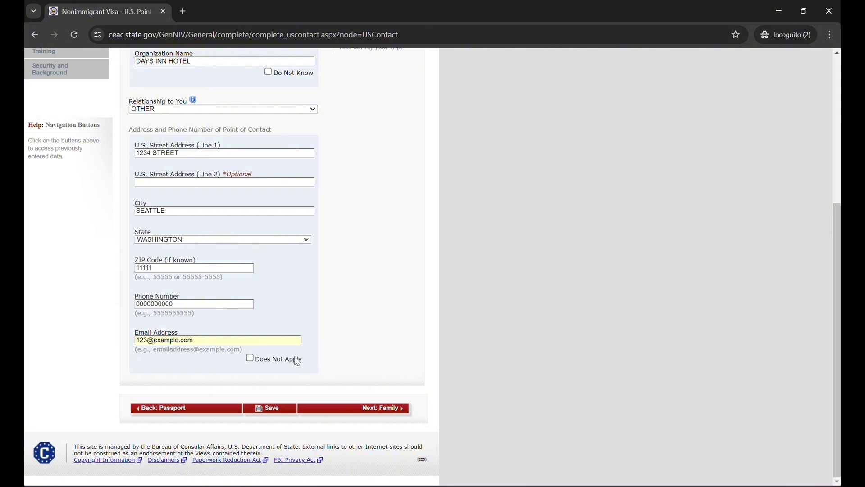
pyautogui.click(380, 408)
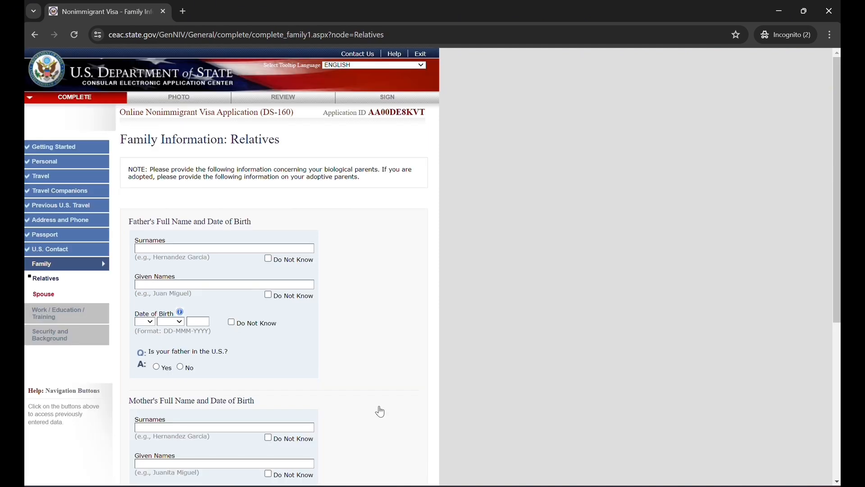
pyautogui.scroll(-2, 377, 288)
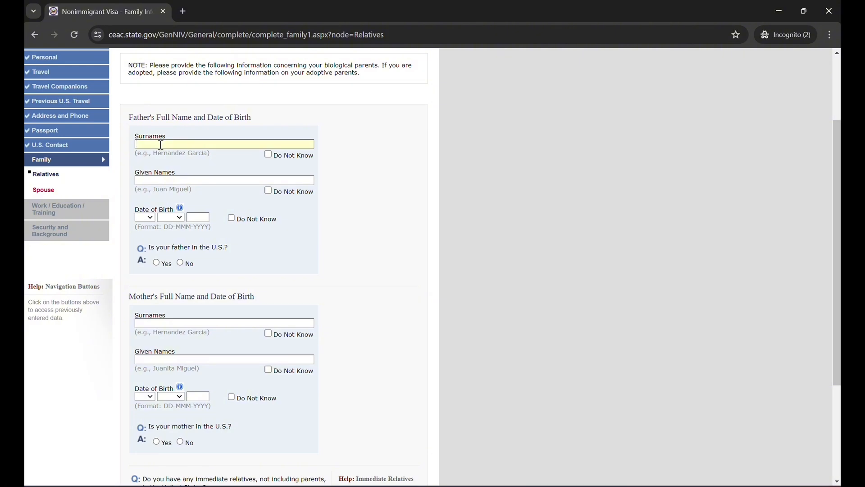
# Fill in the father's surname, given name and date of birth, and answer No to whether he is in the U.S
pyautogui.click(144, 219)
pyautogui.click(142, 234)
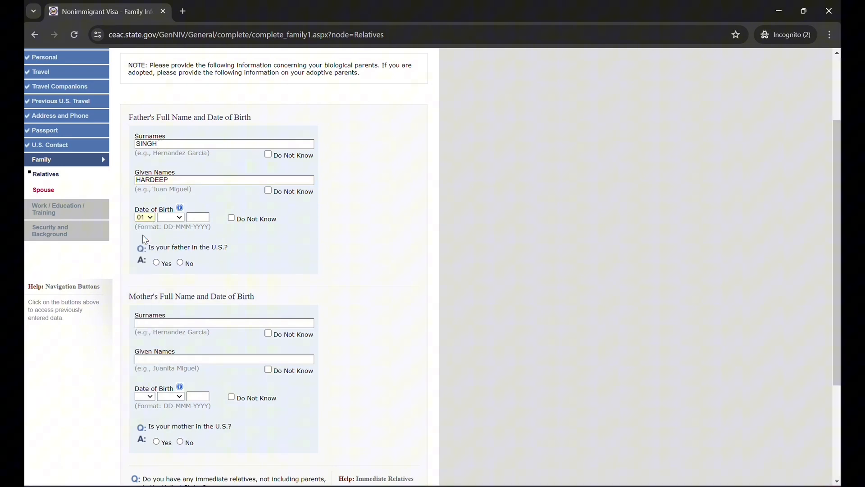
pyautogui.click(172, 218)
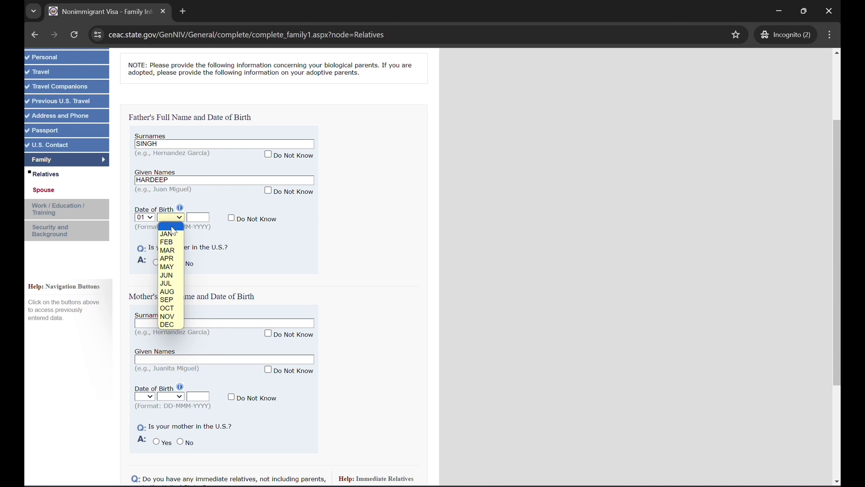
pyautogui.click(169, 235)
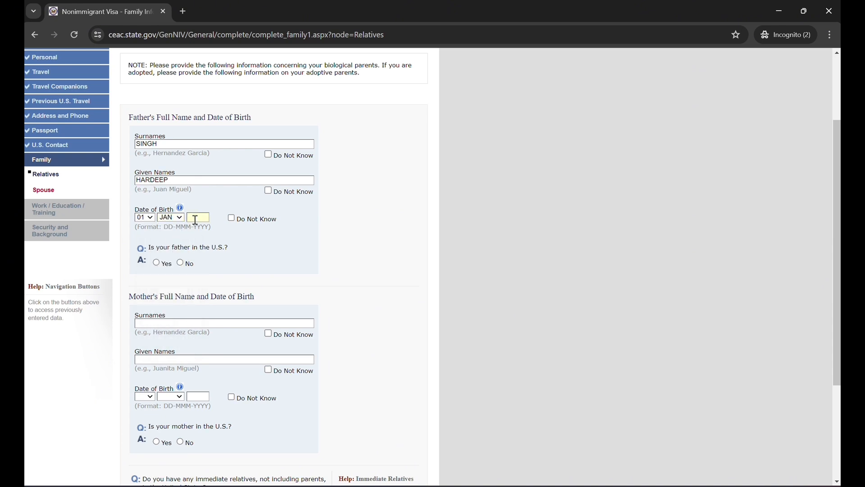
pyautogui.write('1969')
pyautogui.click(180, 262)
# Fill in the mother's surname and given name
pyautogui.scroll(-2, 433, 247)
pyautogui.click(270, 233)
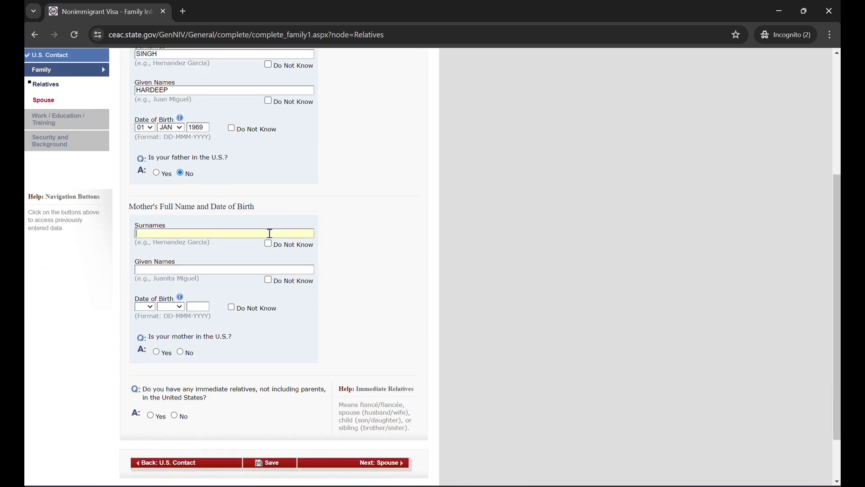
pyautogui.click(254, 269)
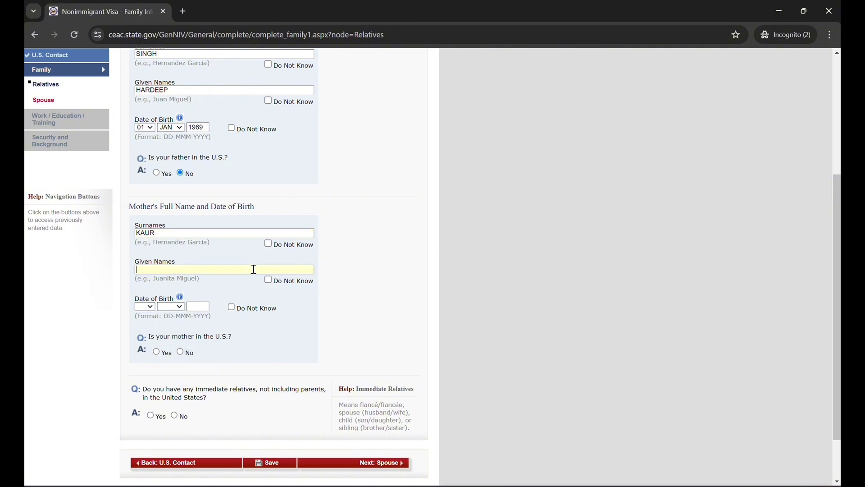
# Fill in the mother's date of birth and answer No to whether she is in the U.S
pyautogui.click(140, 310)
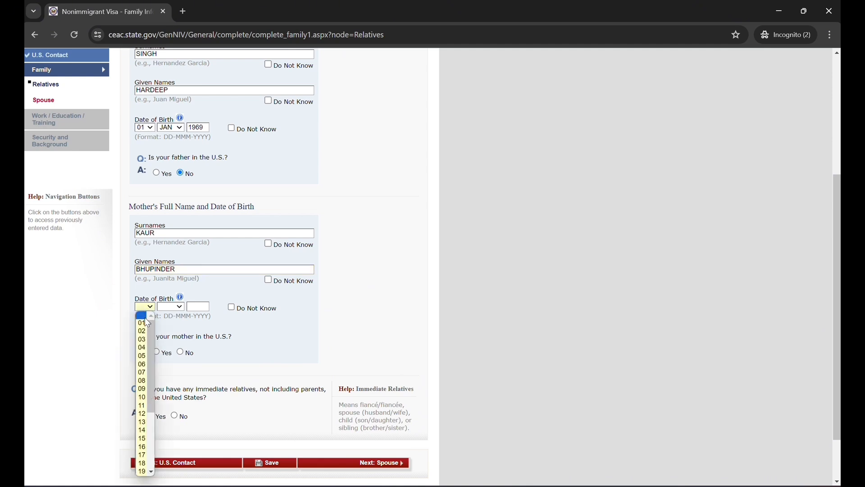
pyautogui.click(146, 321)
pyautogui.click(171, 306)
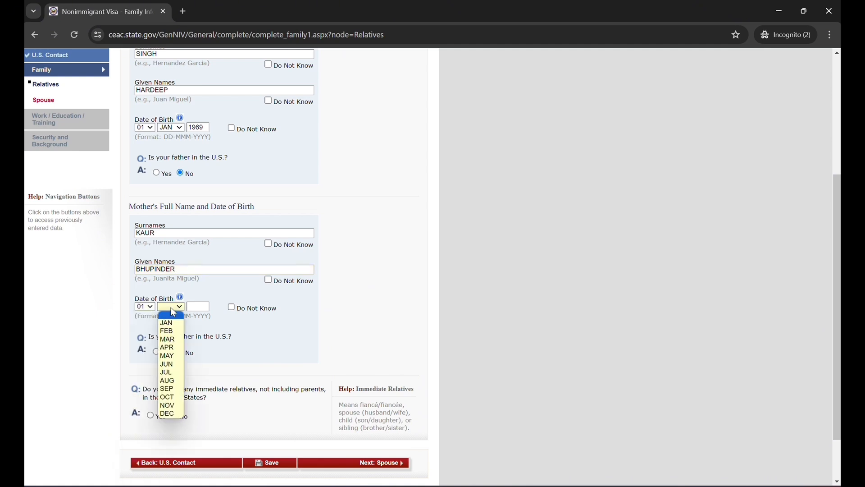
pyautogui.click(177, 347)
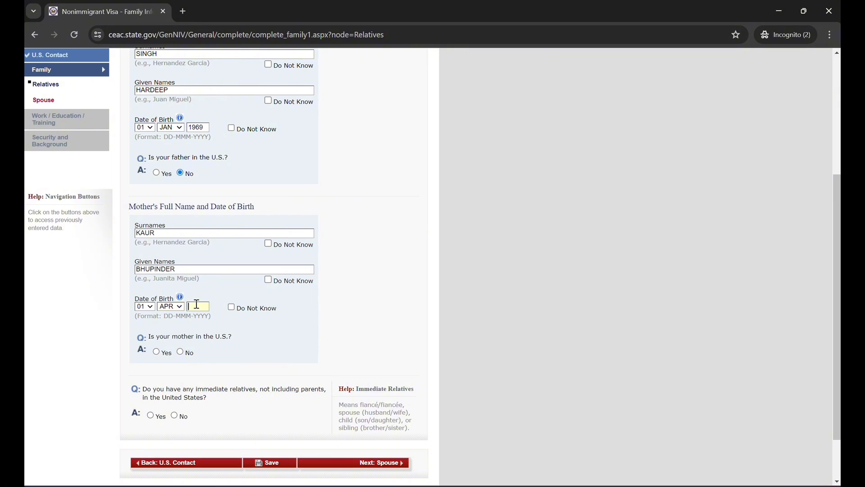
pyautogui.write('19')
pyautogui.write('23')
pyautogui.scroll(-2, 237, 361)
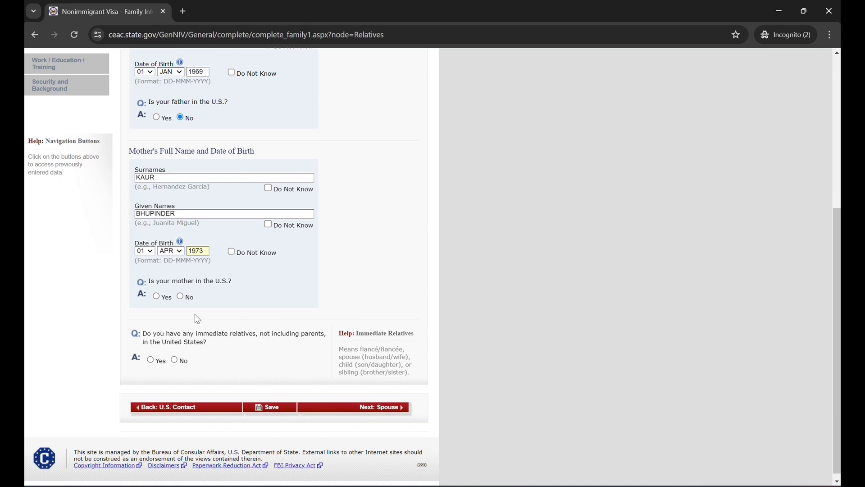
pyautogui.click(181, 296)
# Answer No to having immediate relatives and No to having any other relatives in the United States
pyautogui.click(175, 359)
pyautogui.scroll(3, 178, 363)
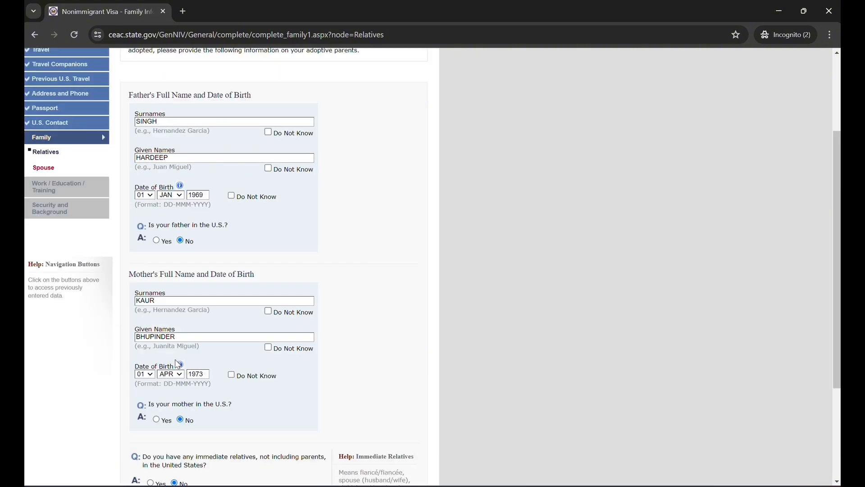
pyautogui.scroll(-3, 178, 363)
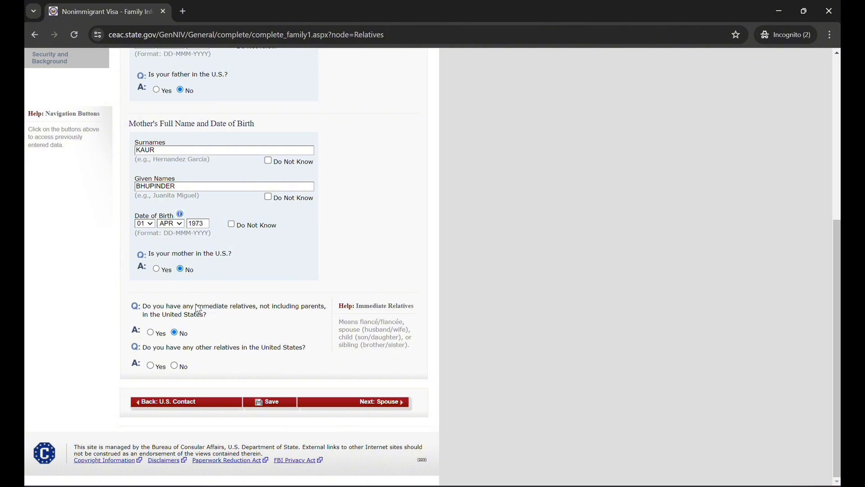
pyautogui.moveTo(196, 308); pyautogui.dragTo(261, 310)
pyautogui.click(344, 323)
pyautogui.moveTo(343, 323); pyautogui.dragTo(418, 354)
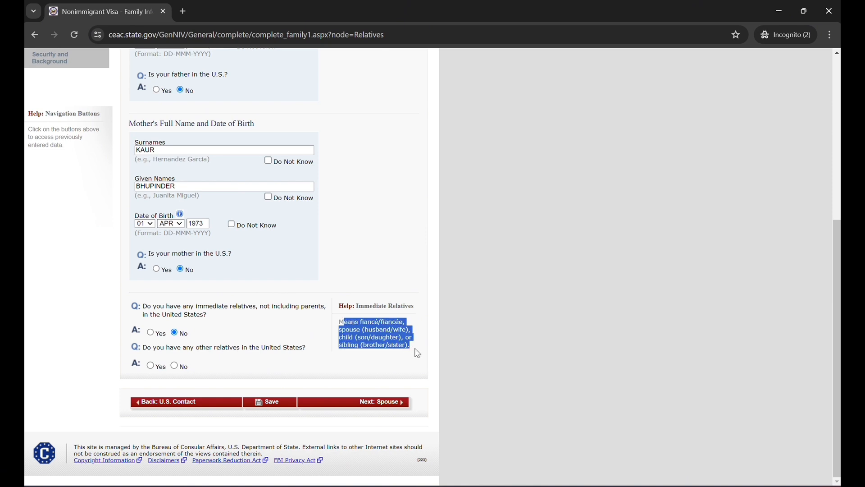
pyautogui.click(369, 356)
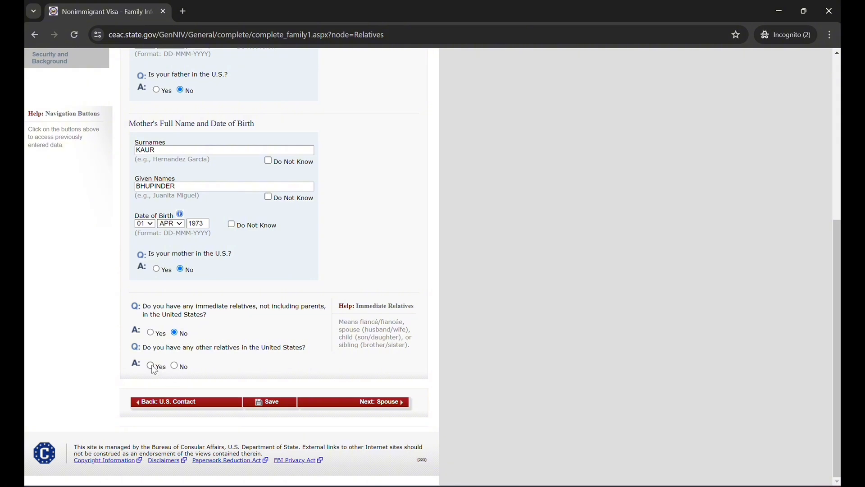
pyautogui.click(175, 366)
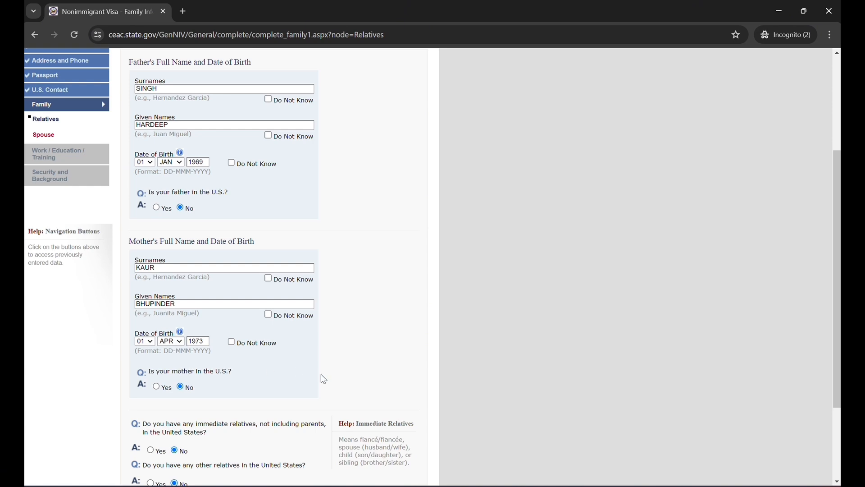
# Save the application, resume it, and continue to the Family Information: Spouse page
pyautogui.scroll(-3, 320, 379)
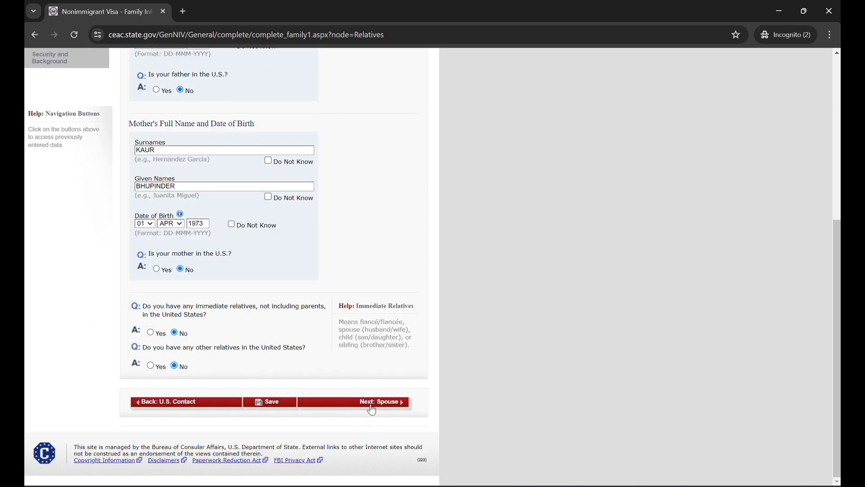
pyautogui.click(282, 404)
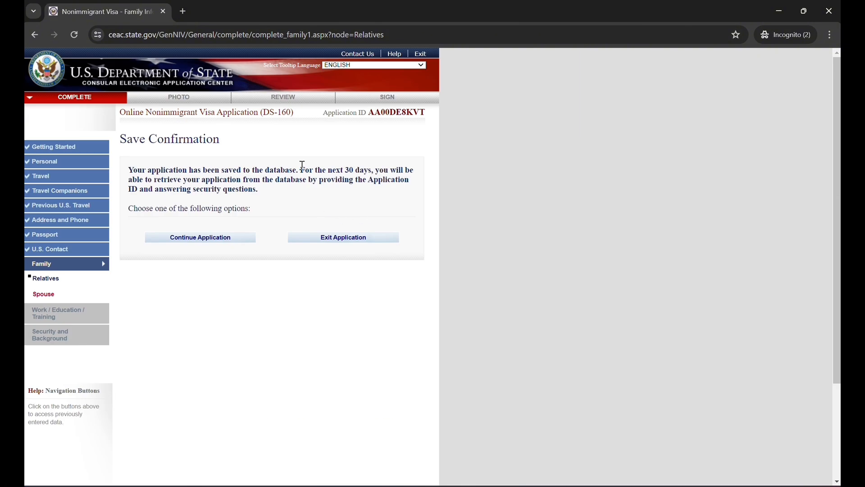
pyautogui.click(229, 237)
pyautogui.scroll(-6, 426, 314)
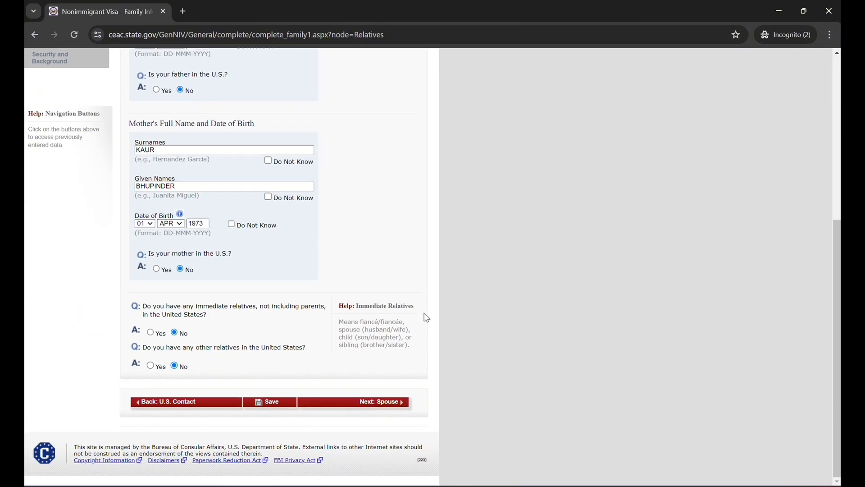
pyautogui.click(387, 402)
# Fill in the spouse's surname and given name
pyautogui.scroll(-1, 485, 270)
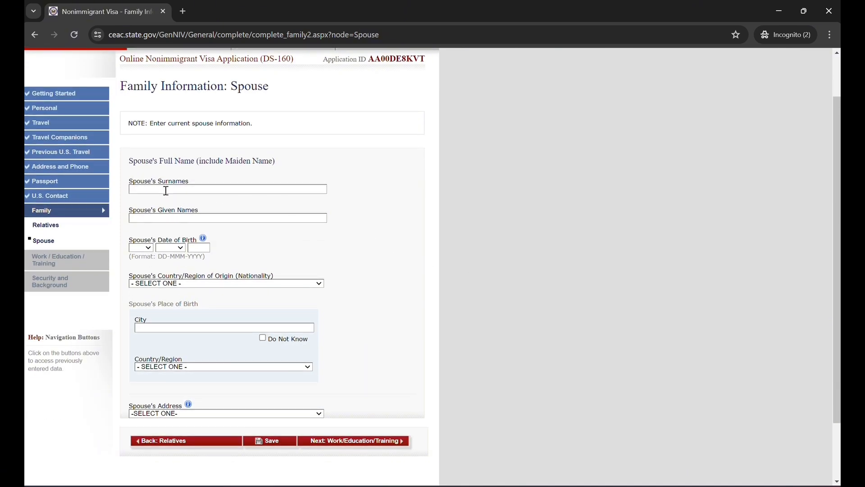
pyautogui.click(184, 190)
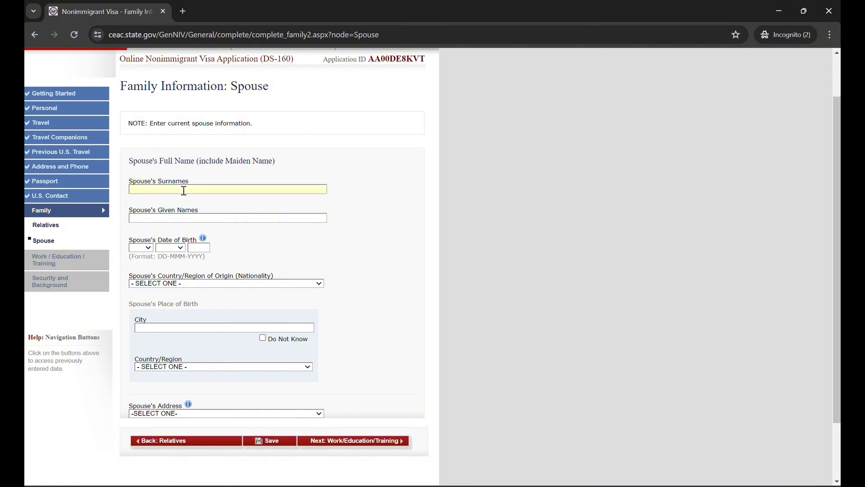
pyautogui.write('J')
pyautogui.press('BackSpace')
# Fill in the spouse's date of birth
pyautogui.click(149, 248)
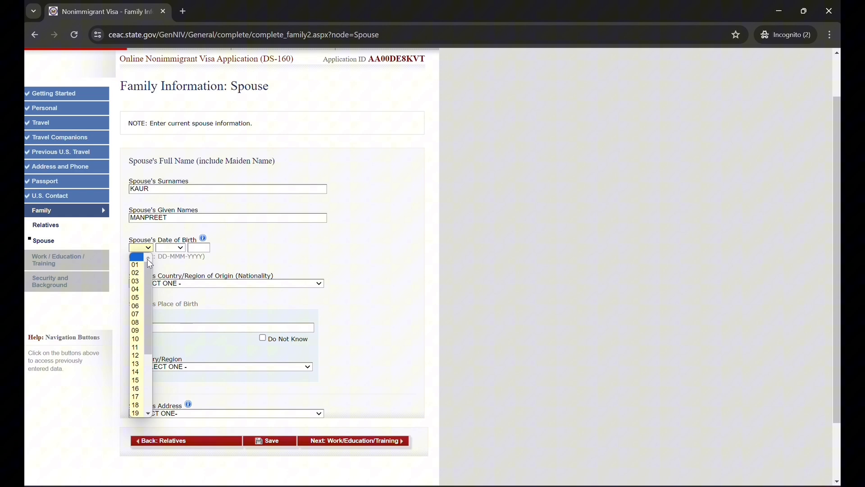
pyautogui.click(136, 314)
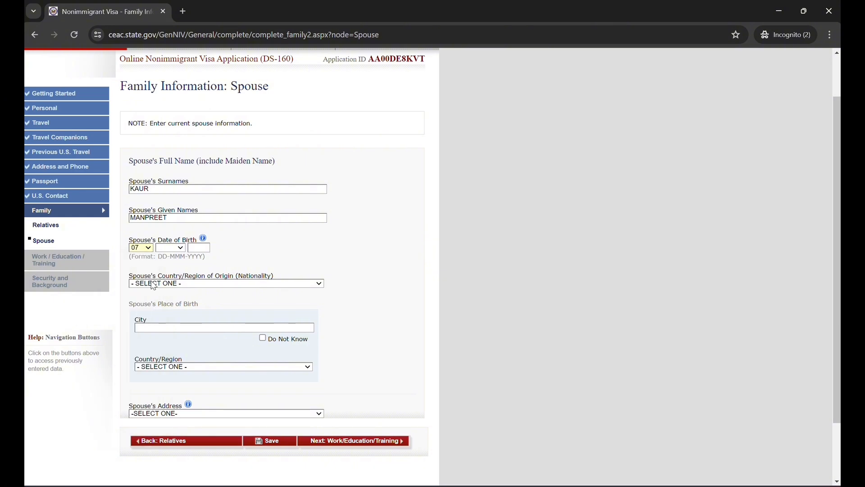
pyautogui.click(177, 249)
pyautogui.click(170, 301)
pyautogui.click(201, 248)
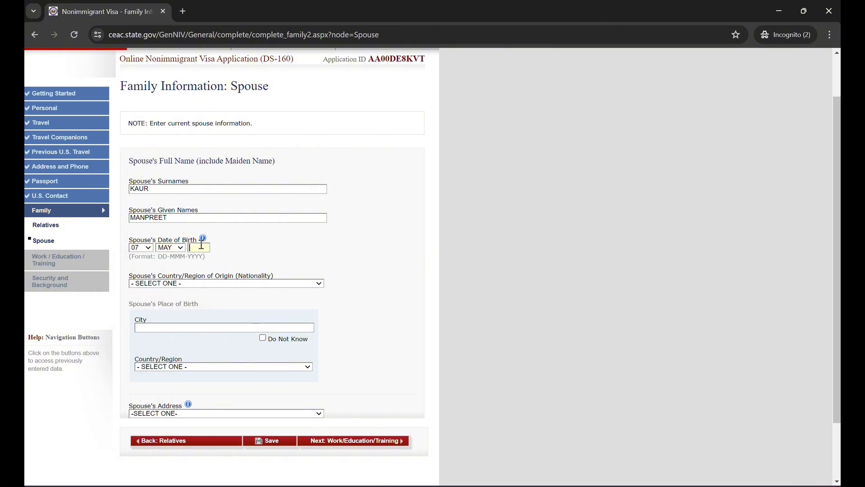
pyautogui.write('1993')
# Set the spouse's nationality to INDIA and the place of birth to LUDHIANA, INDIA
pyautogui.click(215, 284)
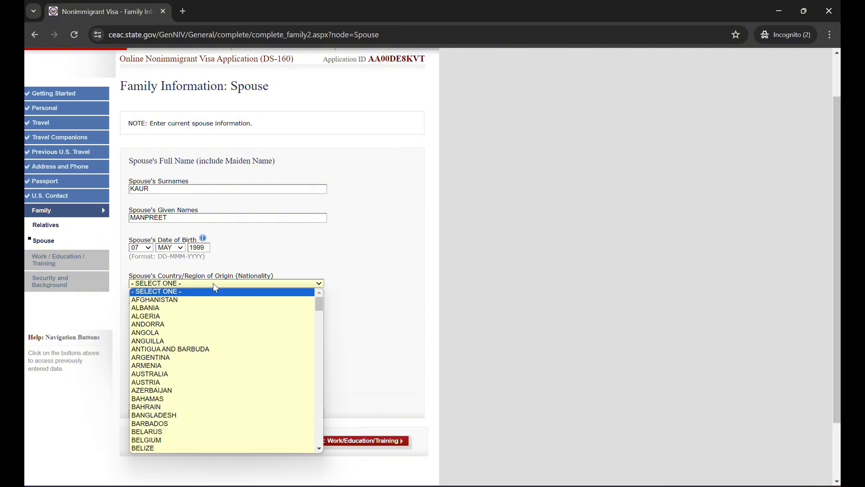
pyautogui.write('india')
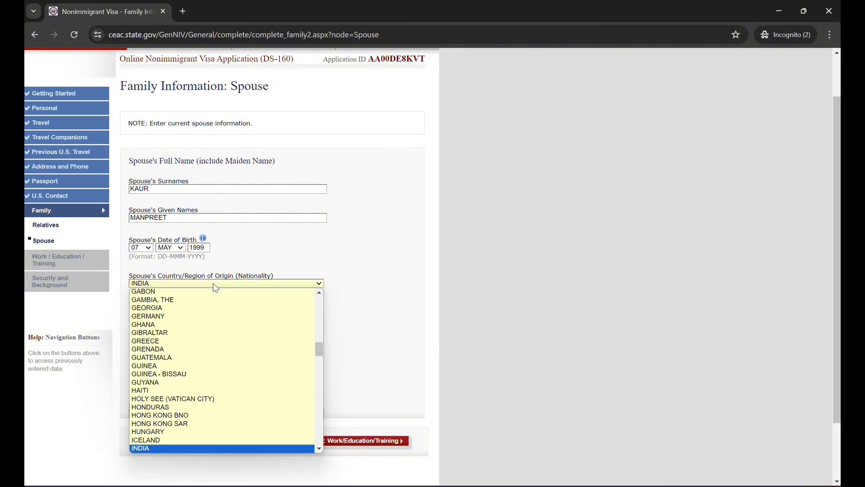
pyautogui.press('Return')
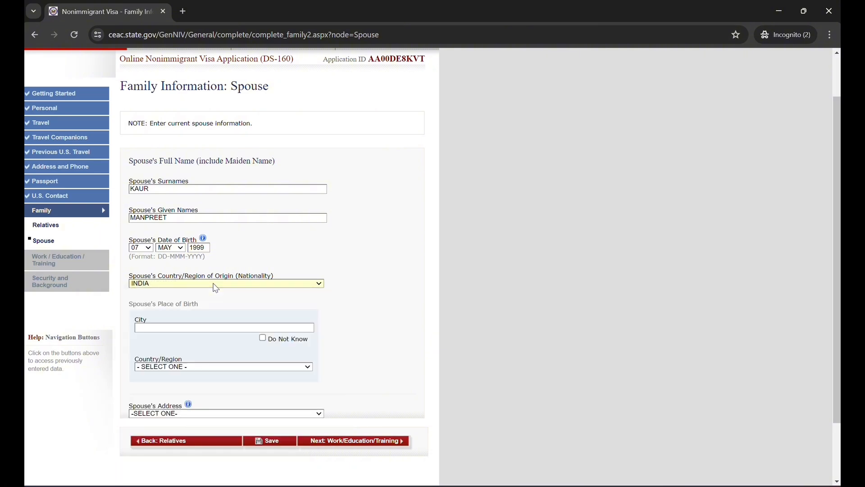
pyautogui.click(189, 327)
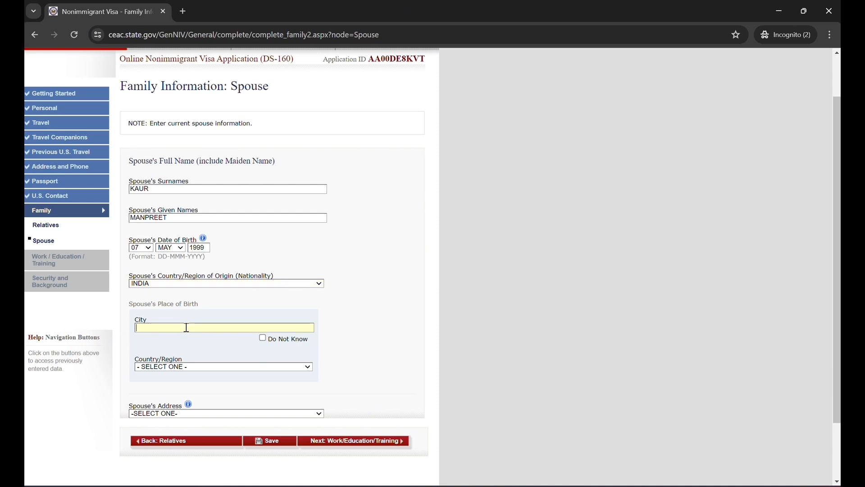
pyautogui.write('LUDHIANA')
pyautogui.click(183, 368)
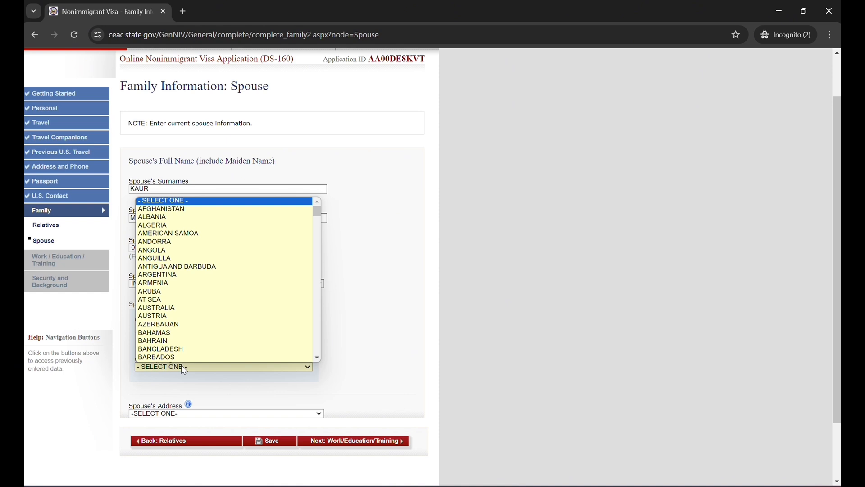
pyautogui.write('india')
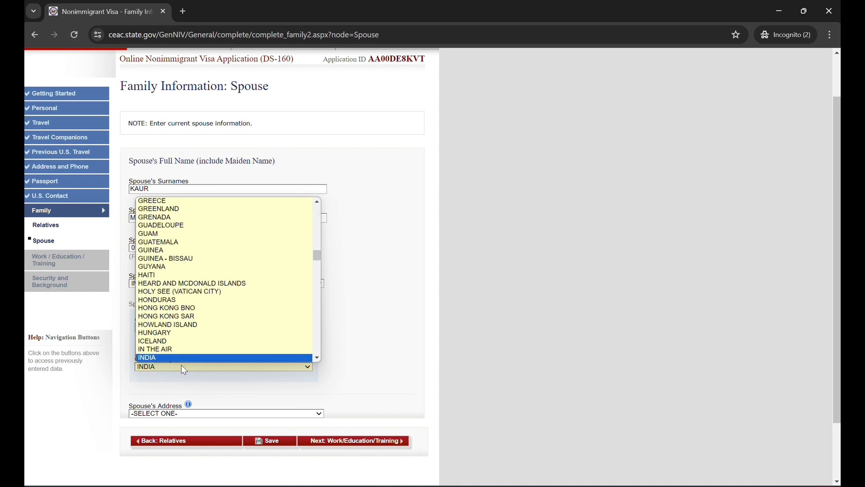
pyautogui.press('Return')
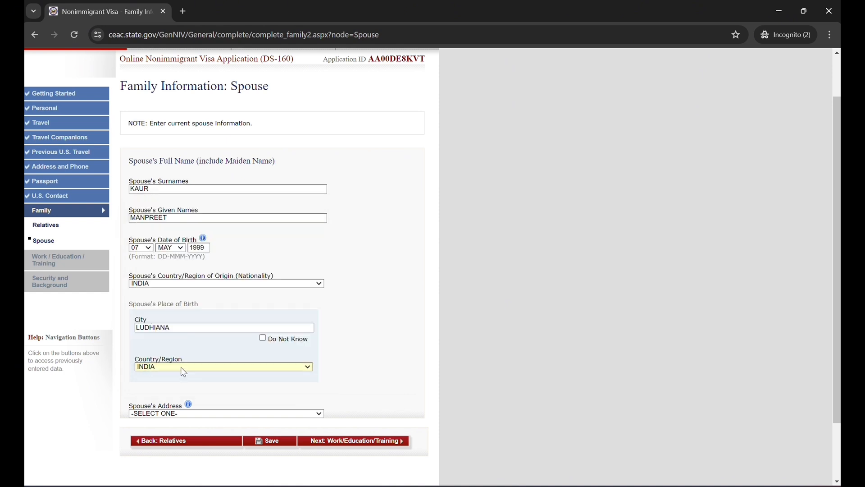
# Set the spouse's address to SAME AS HOME ADDRESS and continue to the Present Work/Education/Training page
pyautogui.click(173, 415)
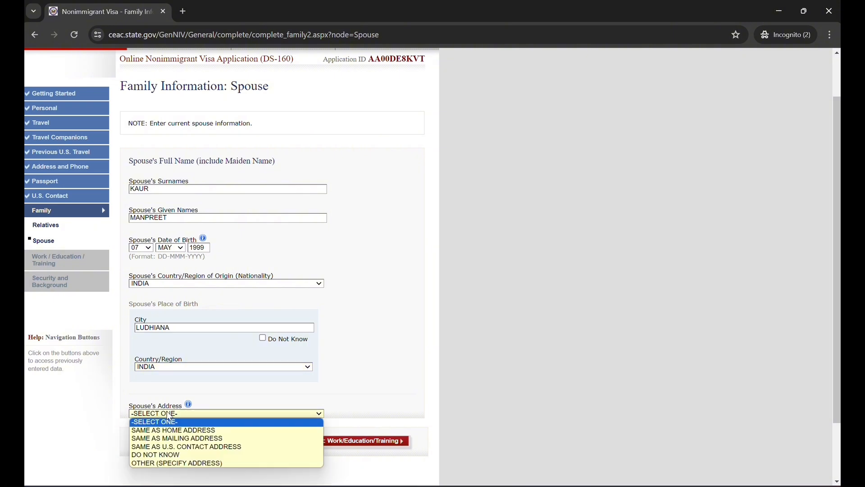
pyautogui.click(193, 430)
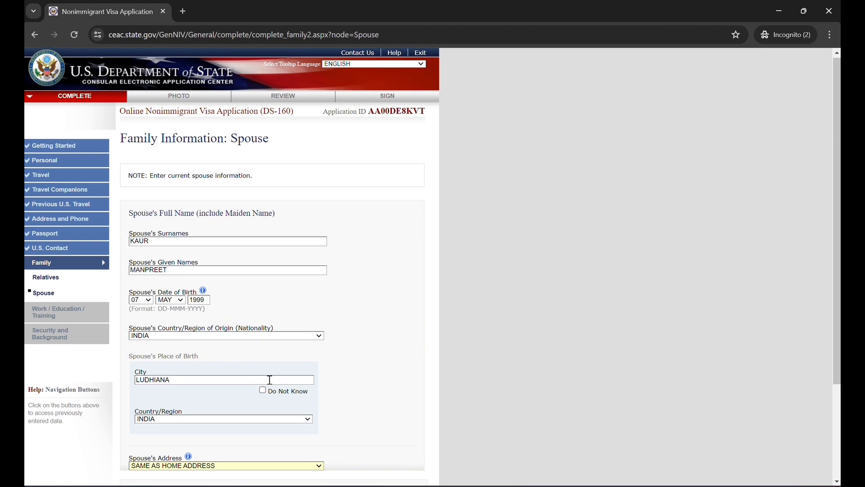
pyautogui.scroll(-3, 268, 380)
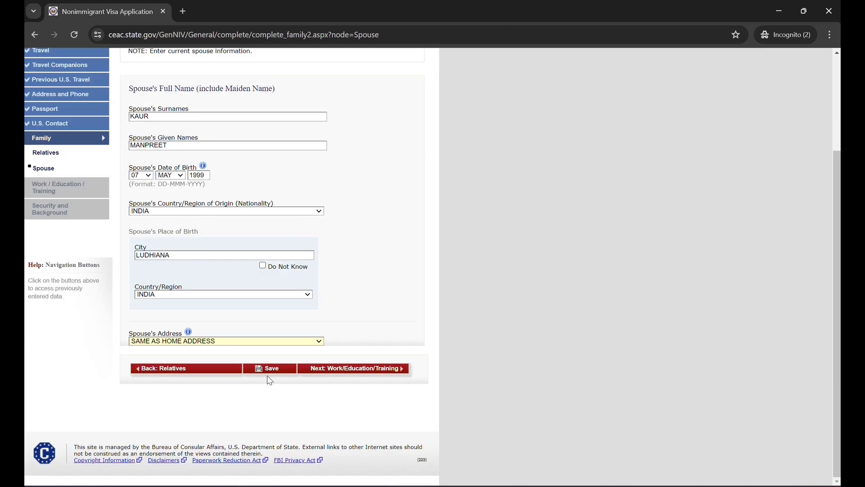
pyautogui.click(349, 370)
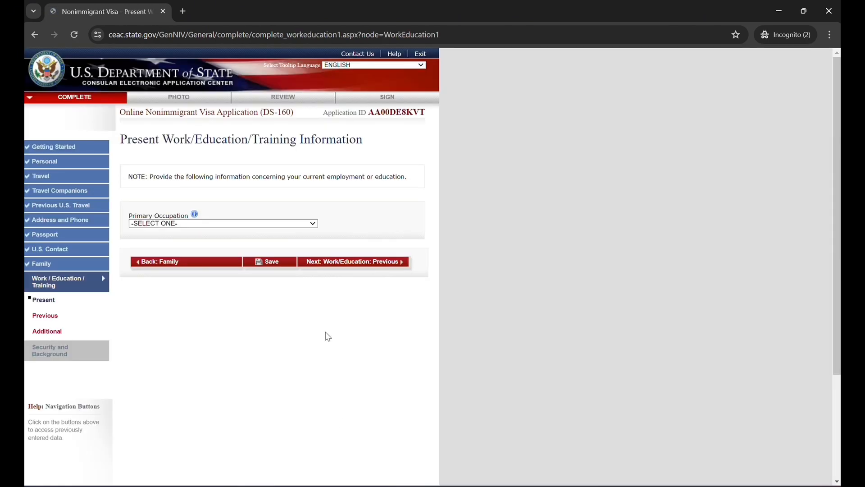
pyautogui.scroll(-1, 380, 232)
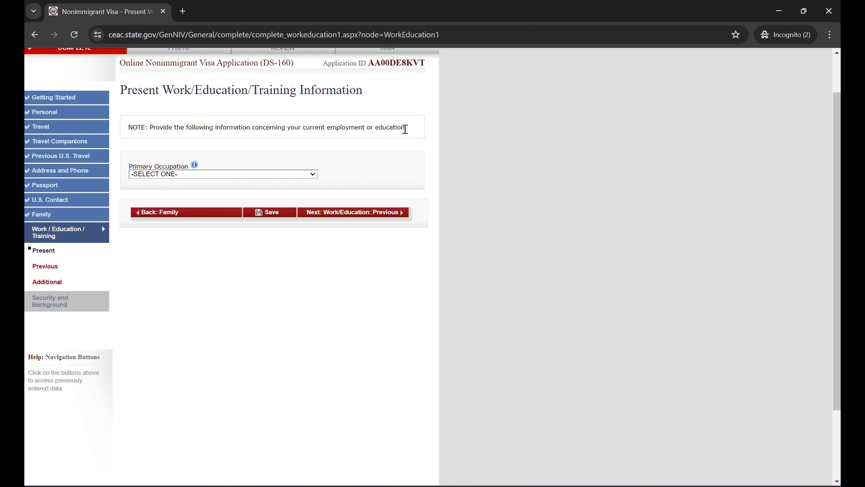
# Set the primary occupation to COMPUTER SCIENCE and enter AMAZON as the present employer
pyautogui.scroll(1, 193, 234)
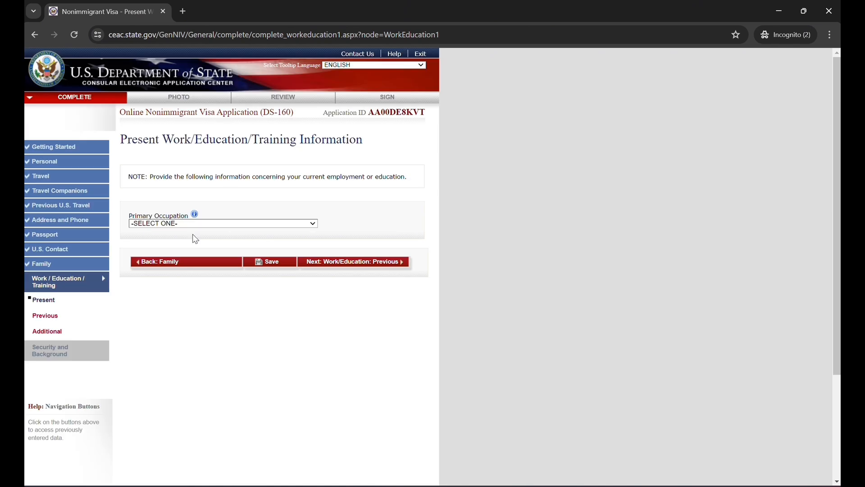
pyautogui.click(207, 224)
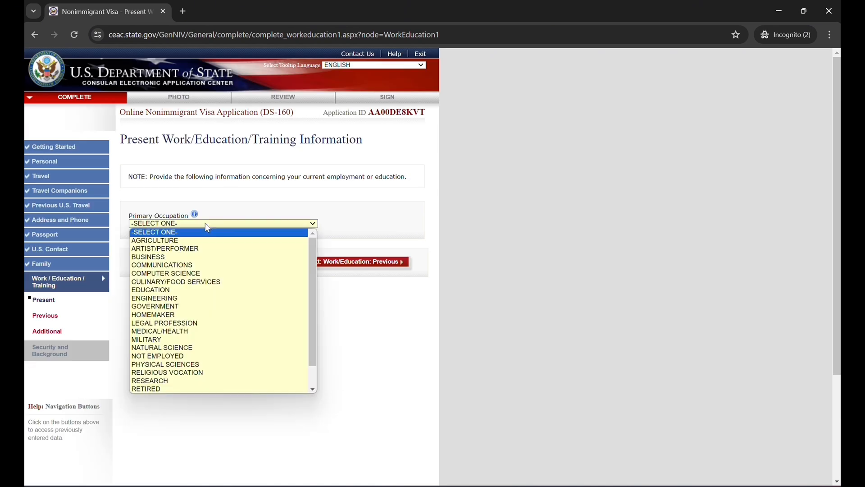
pyautogui.click(180, 274)
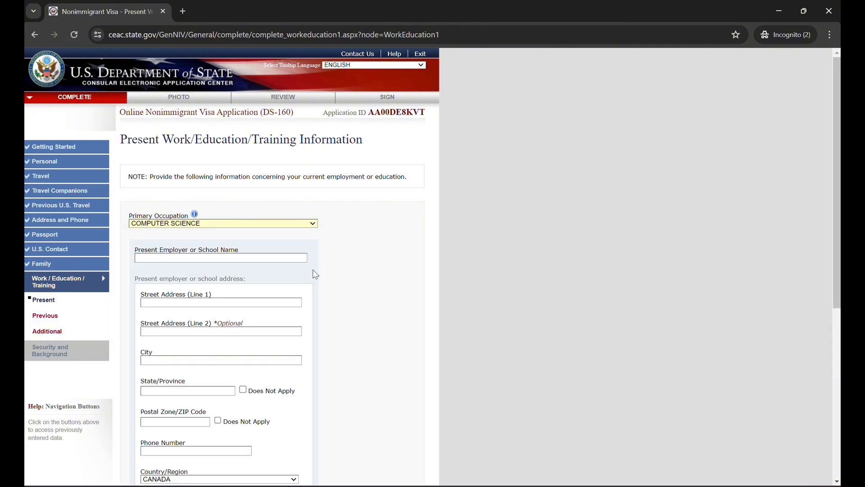
pyautogui.click(270, 258)
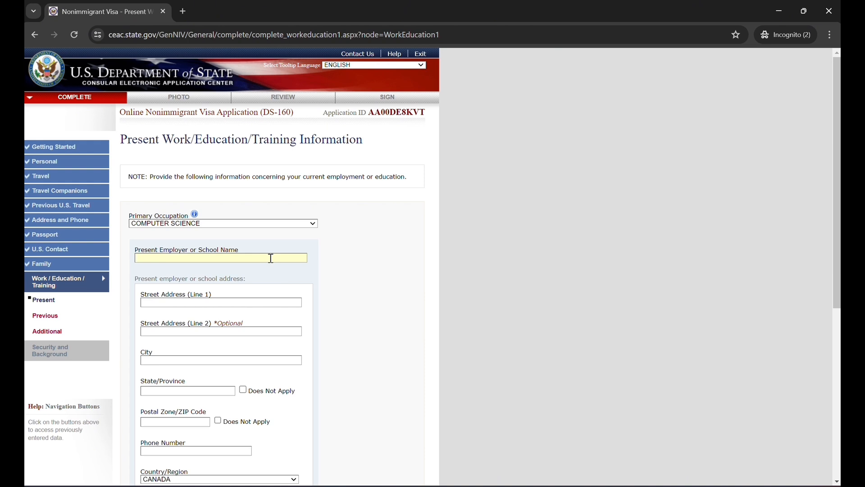
pyautogui.write('AMAZON')
# Fill in the present employer's street address and postal code, with VANCOUVER as the city and BC as the province
pyautogui.write('222')
pyautogui.write(' STREET')
pyautogui.write('VANCOU')
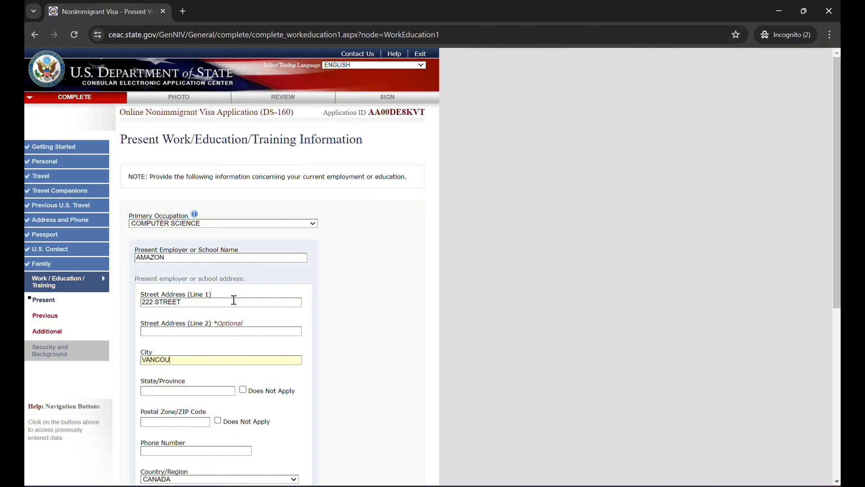
pyautogui.write('VER')
pyautogui.scroll(-3, 234, 300)
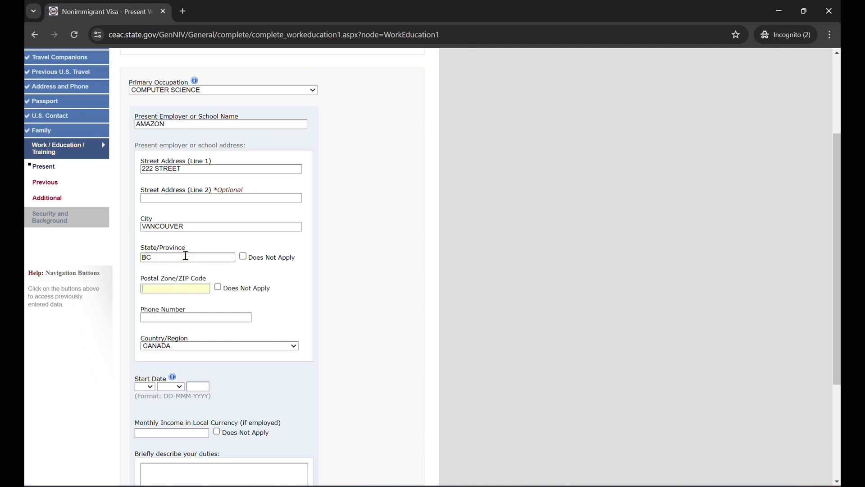
pyautogui.write('4EB71')
# Fill in the present employer's phone number and set its country to CANADA
pyautogui.scroll(-2, 186, 255)
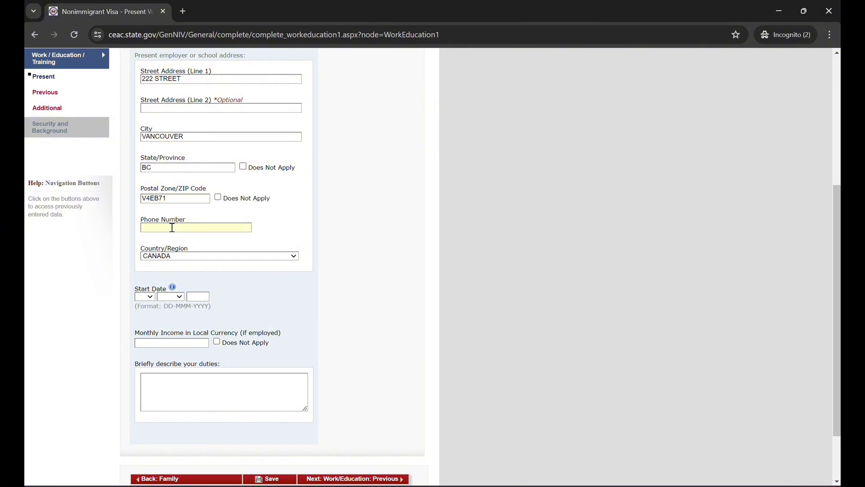
pyautogui.write('9999999999')
pyautogui.click(162, 257)
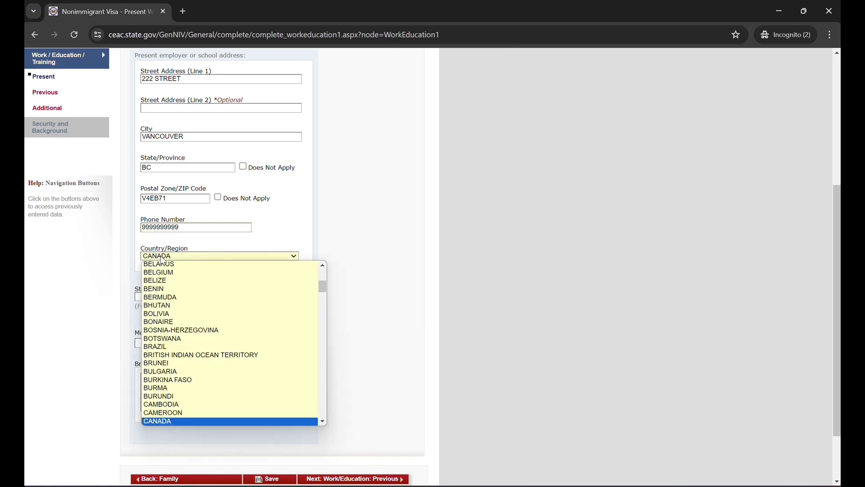
pyautogui.press('Down')
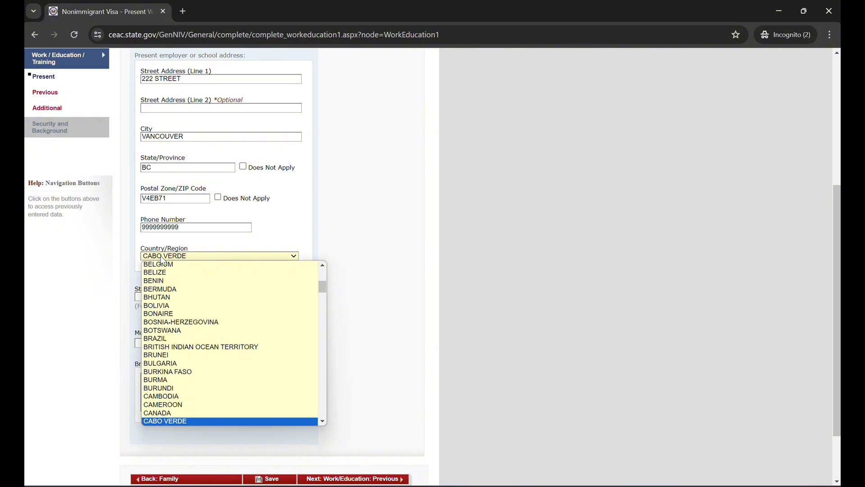
pyautogui.scroll(-1, 163, 260)
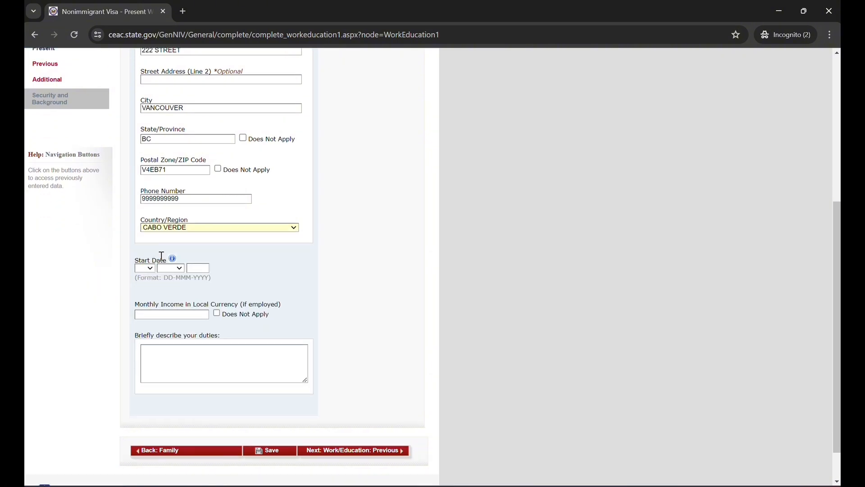
pyautogui.click(178, 229)
pyautogui.press('Down')
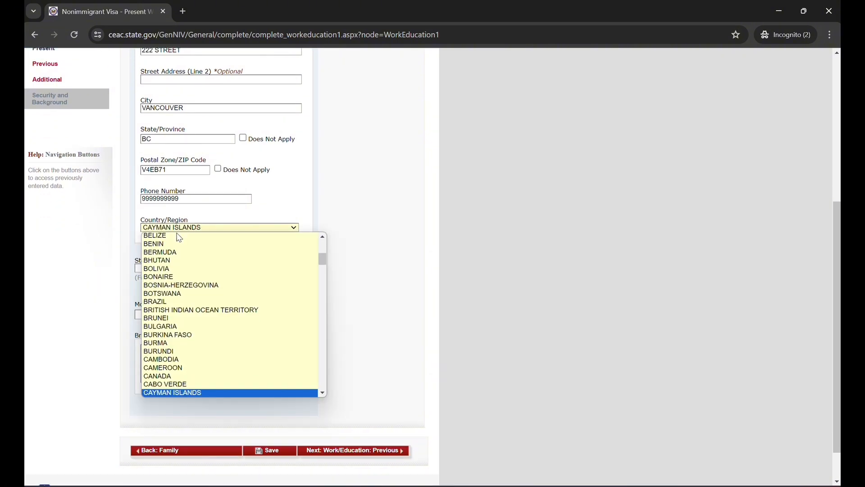
pyautogui.click(194, 375)
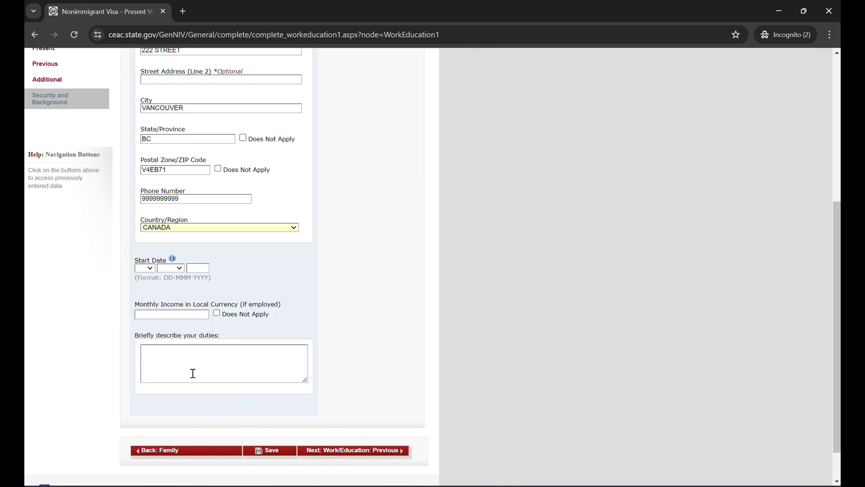
# Fill in the start date at the present employer with day 02, and enter a monthly income of 5000
pyautogui.click(145, 269)
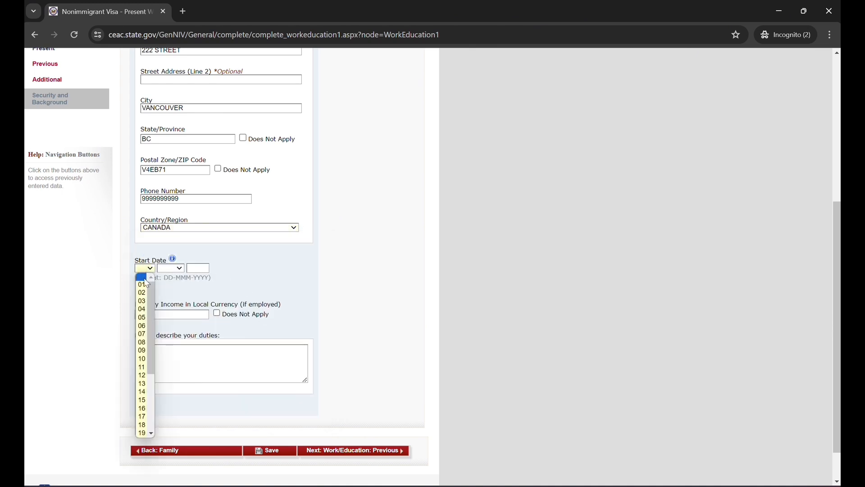
pyautogui.click(133, 314)
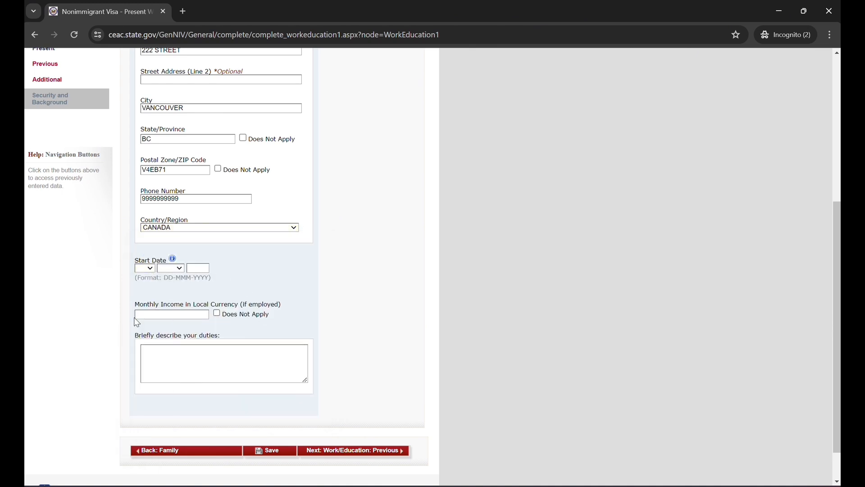
pyautogui.click(145, 269)
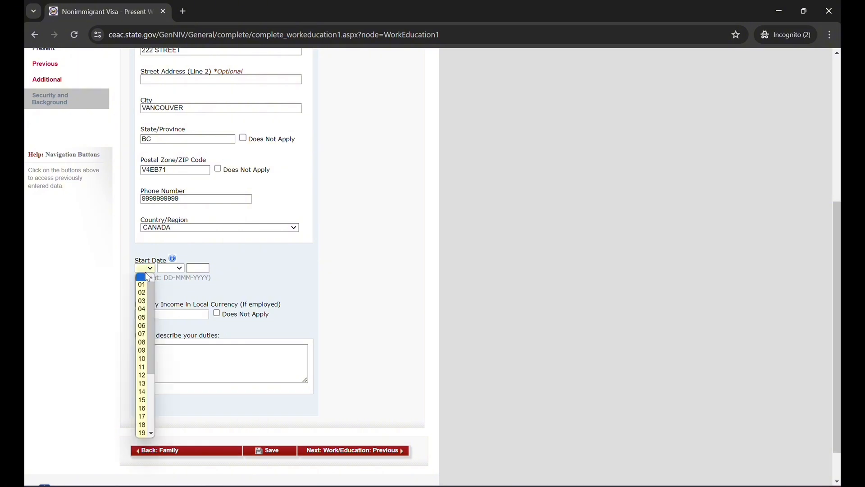
pyautogui.click(142, 293)
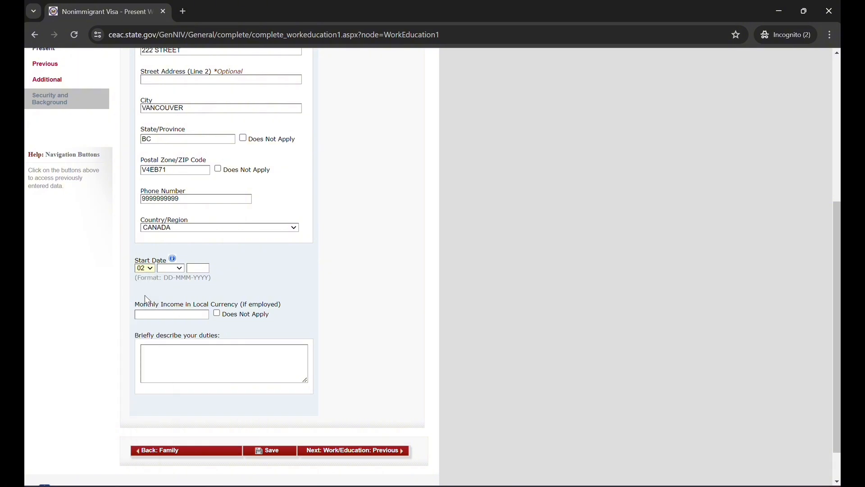
pyautogui.click(171, 269)
pyautogui.click(168, 301)
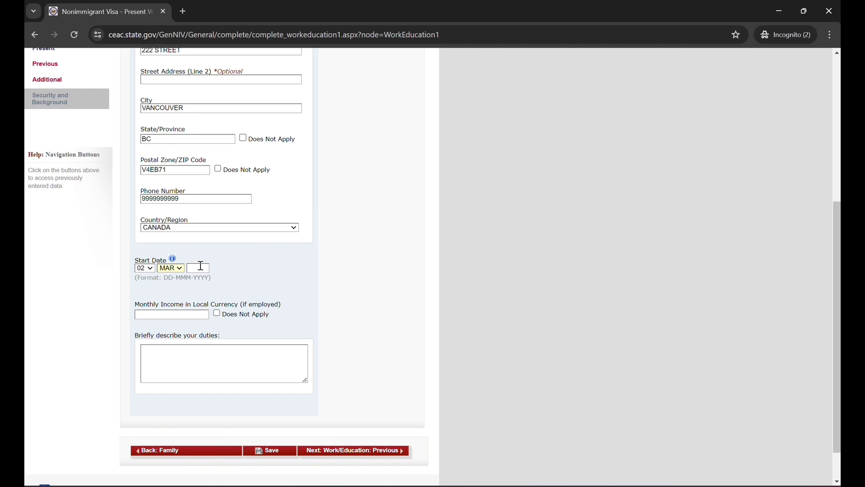
pyautogui.write('202')
pyautogui.write('5000')
# Enter DUTIES as the job description and continue to the Previous Work/Education/Training page
pyautogui.click(213, 363)
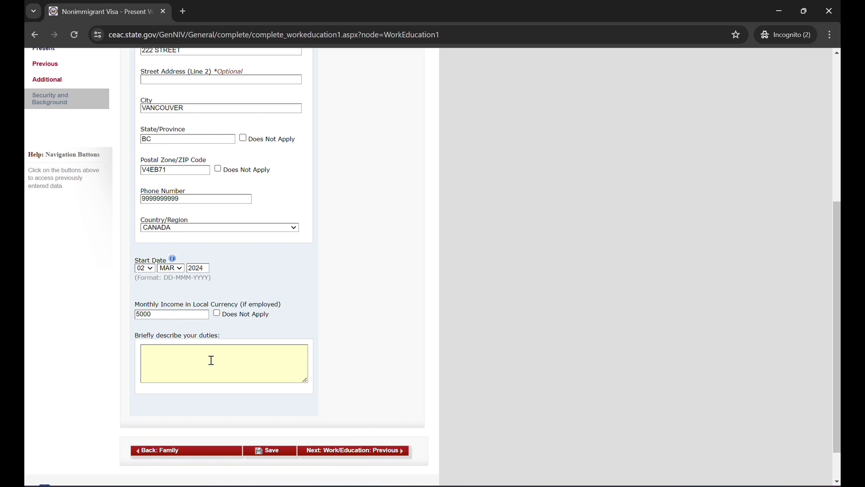
pyautogui.write('DUTOIE')
pyautogui.press('BackSpace')
pyautogui.press('BackSpace')
pyautogui.write('IES')
pyautogui.click(374, 451)
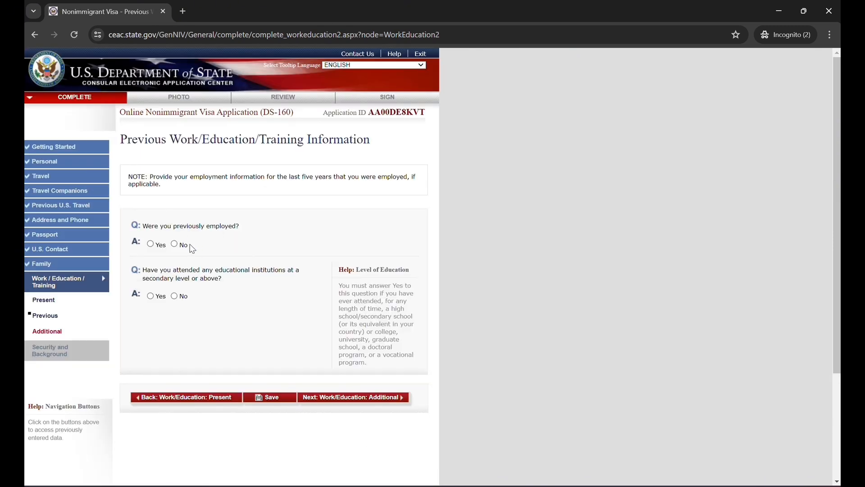
# Answer Yes to the previous employment question and look through the employer detail fields it requires
pyautogui.click(157, 245)
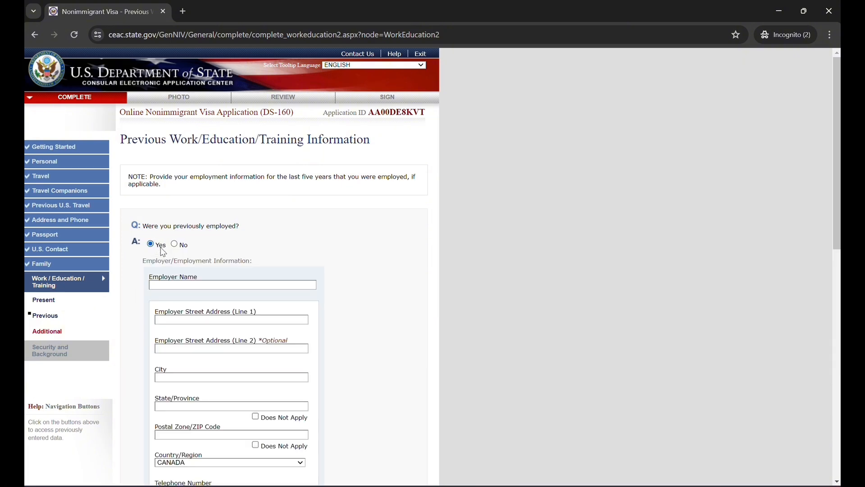
pyautogui.scroll(-4, 228, 347)
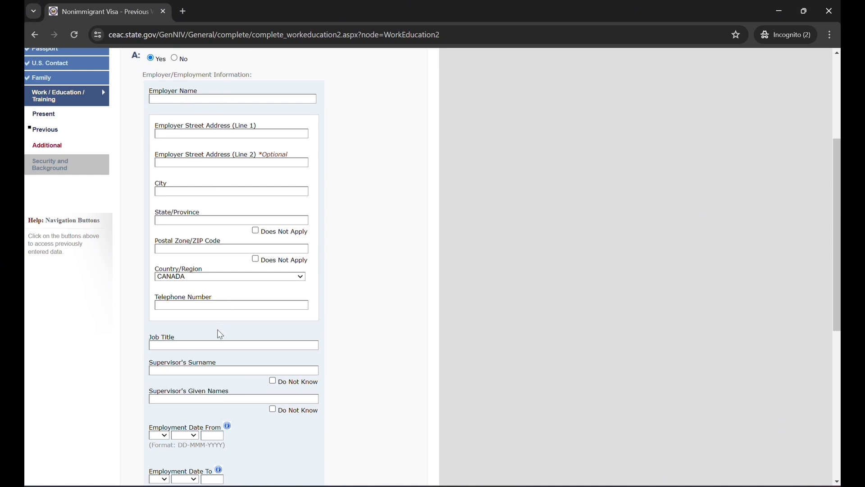
pyautogui.scroll(-1, 213, 358)
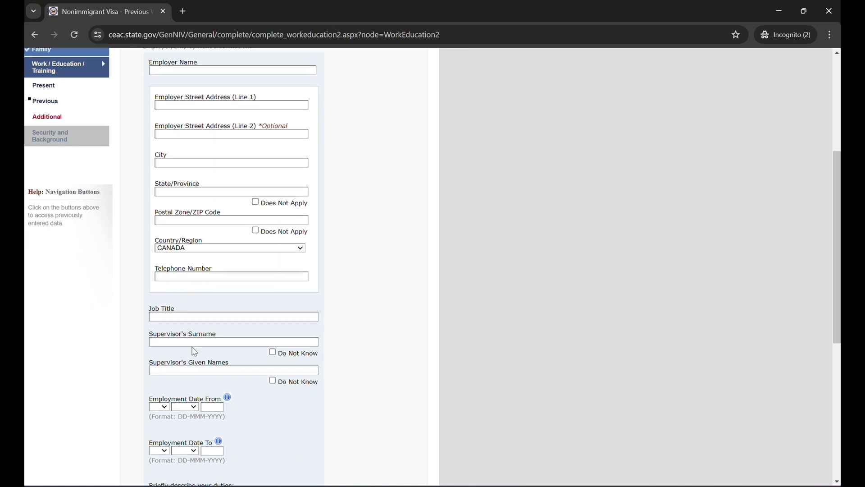
pyautogui.scroll(-1, 259, 400)
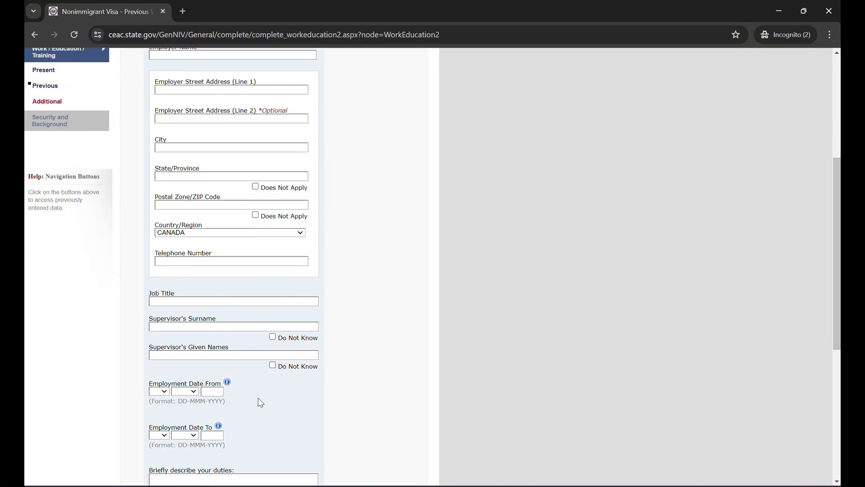
pyautogui.scroll(-3, 260, 400)
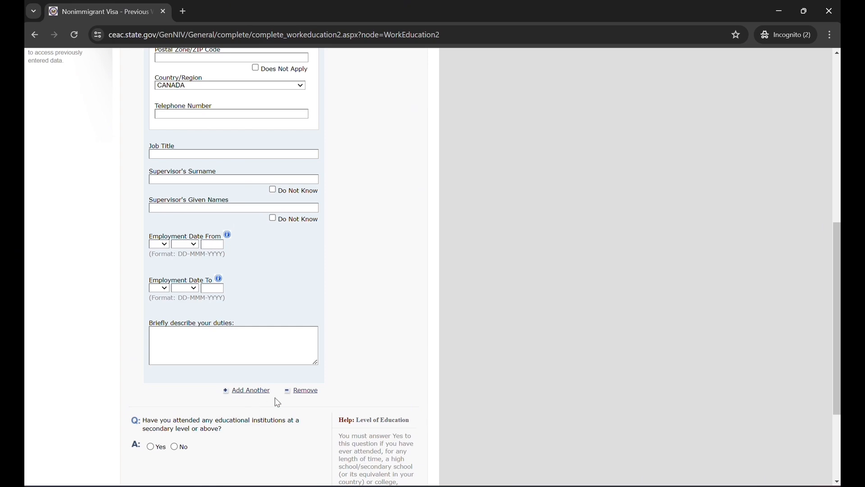
pyautogui.scroll(-2, 256, 408)
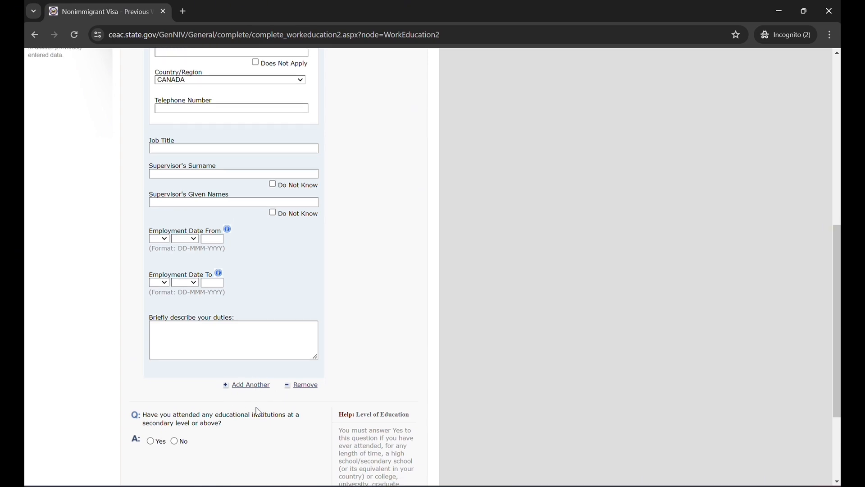
pyautogui.scroll(10, 386, 277)
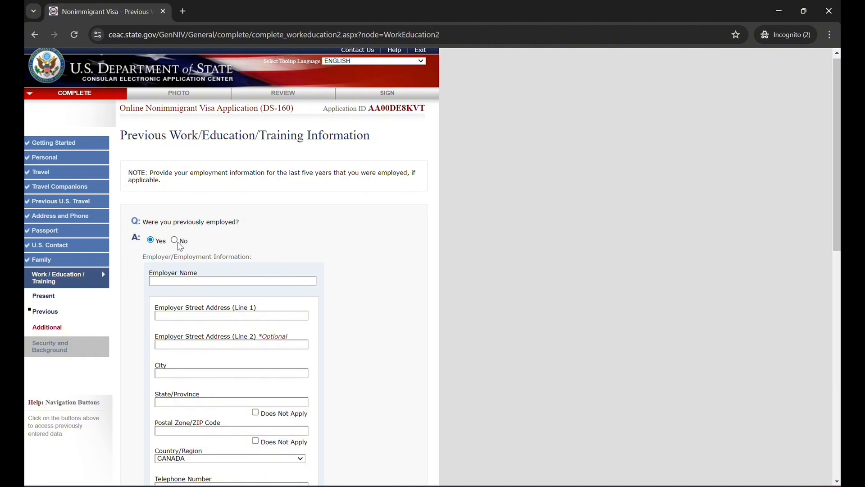
# Answer No to the question about being previously employed
pyautogui.click(175, 241)
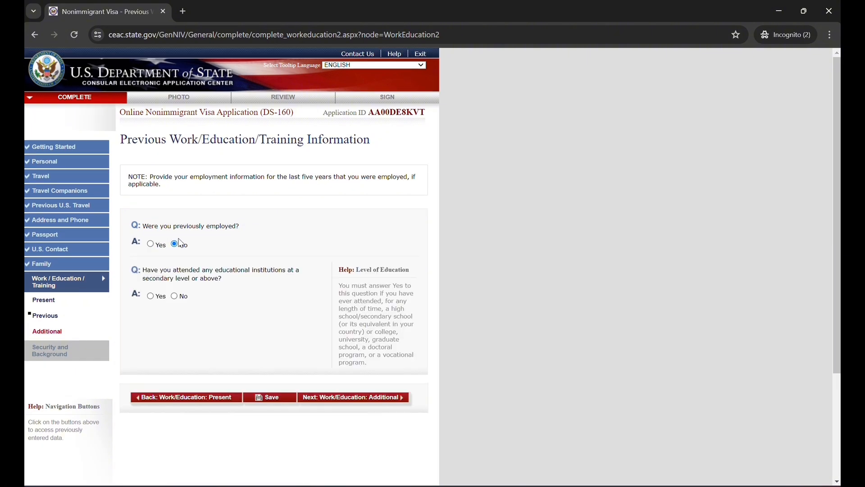
pyautogui.scroll(-1, 243, 318)
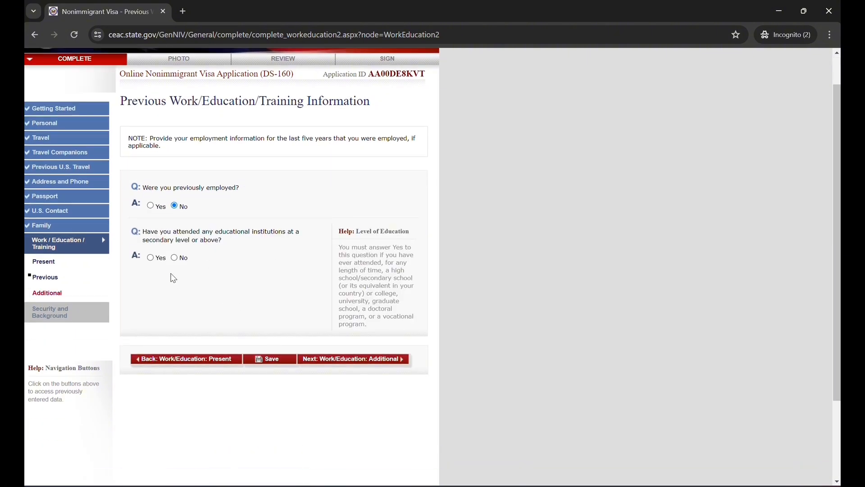
# Answer Yes to attending educational institutions at secondary level or above and look through the institution fields it requires
pyautogui.click(155, 260)
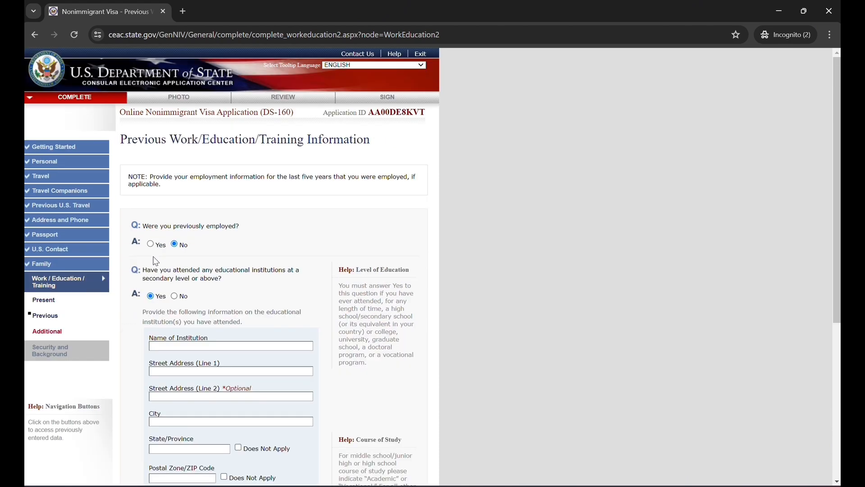
pyautogui.scroll(-4, 223, 277)
pyautogui.scroll(-1, 222, 277)
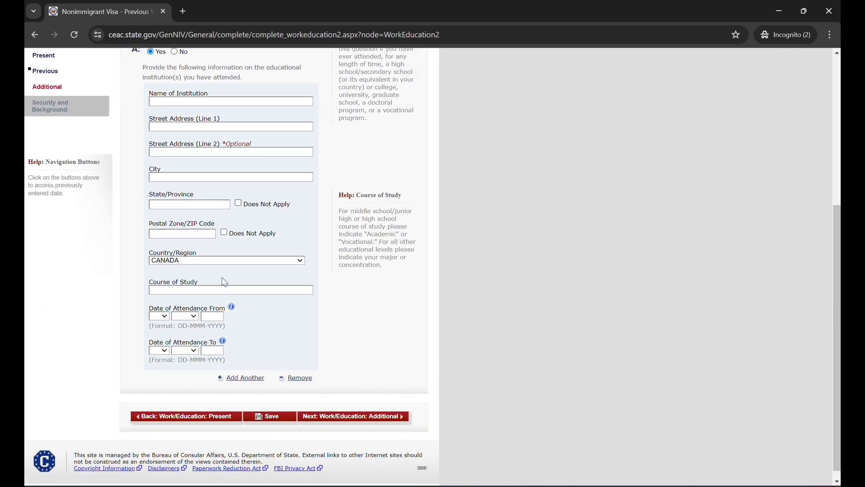
pyautogui.scroll(1, 222, 277)
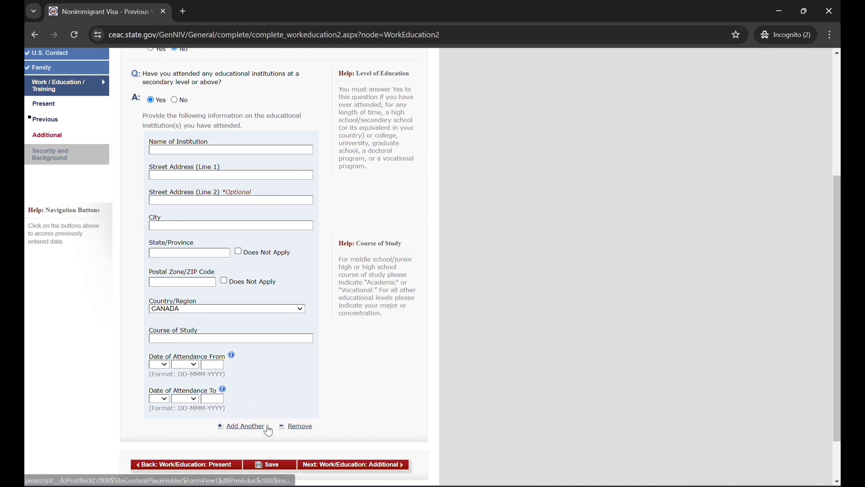
pyautogui.scroll(1, 177, 158)
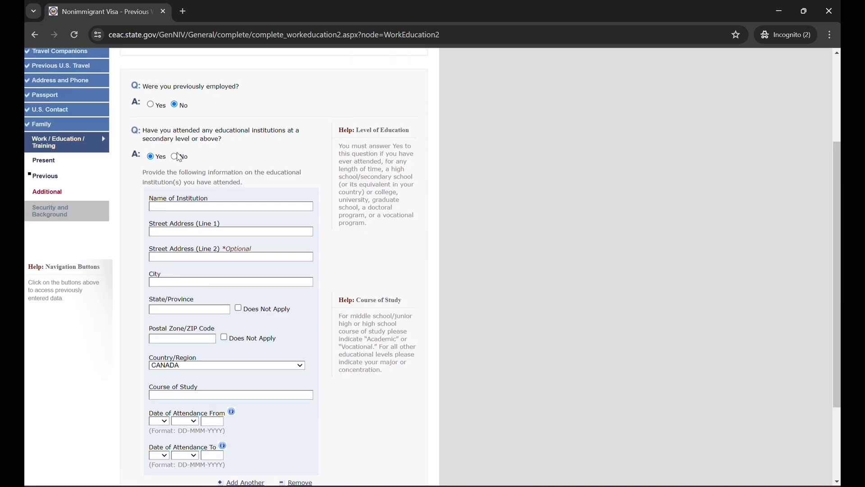
# Answer No to attending educational institutions at secondary level or above and continue to the Additional Work/Education/Training page
pyautogui.click(174, 156)
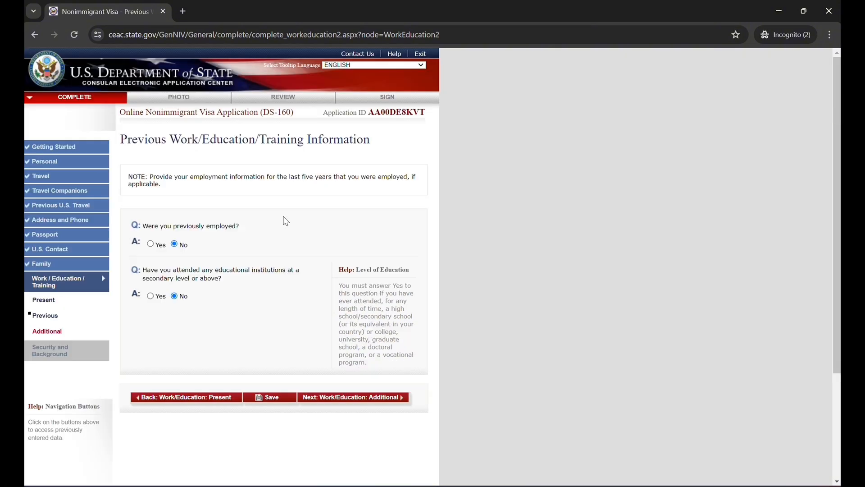
pyautogui.scroll(-3, 288, 229)
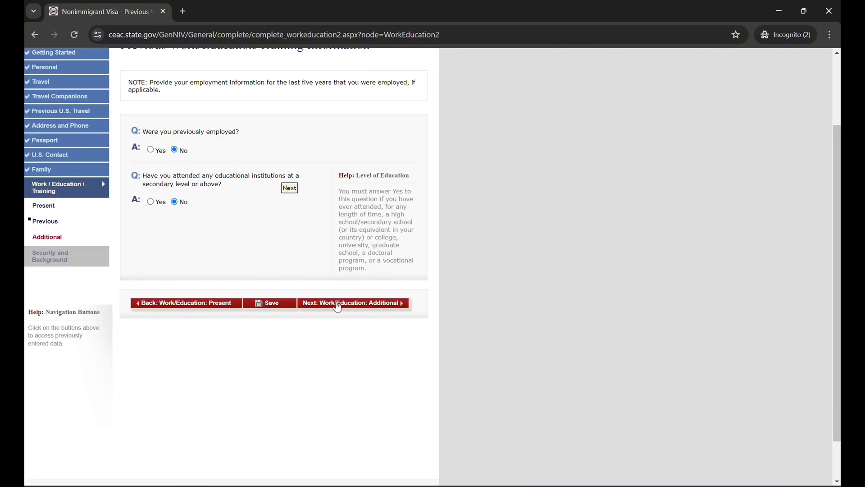
pyautogui.click(338, 303)
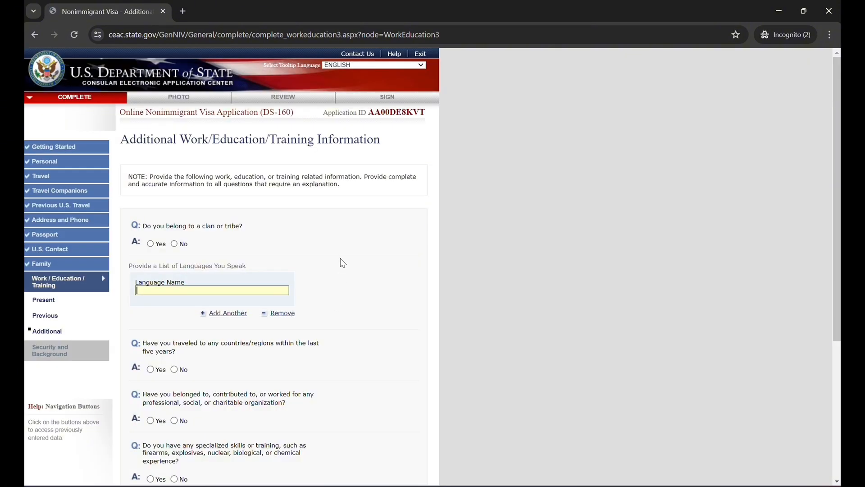
pyautogui.scroll(-1, 340, 257)
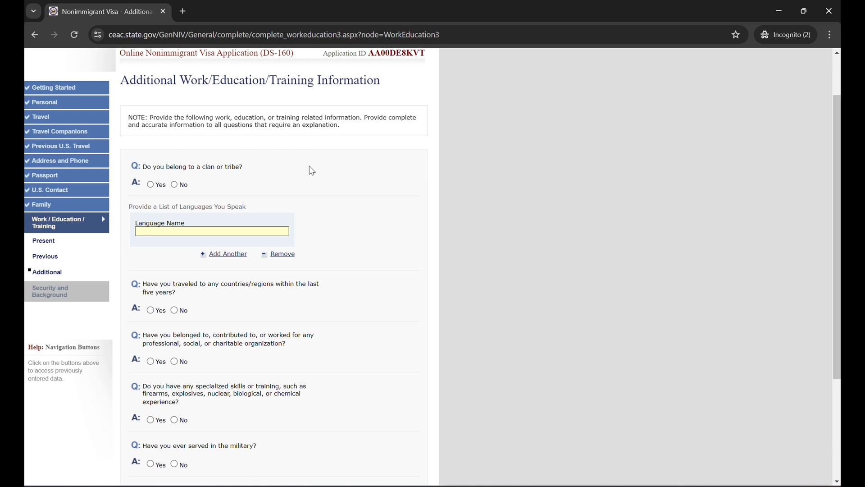
pyautogui.scroll(-1, 309, 168)
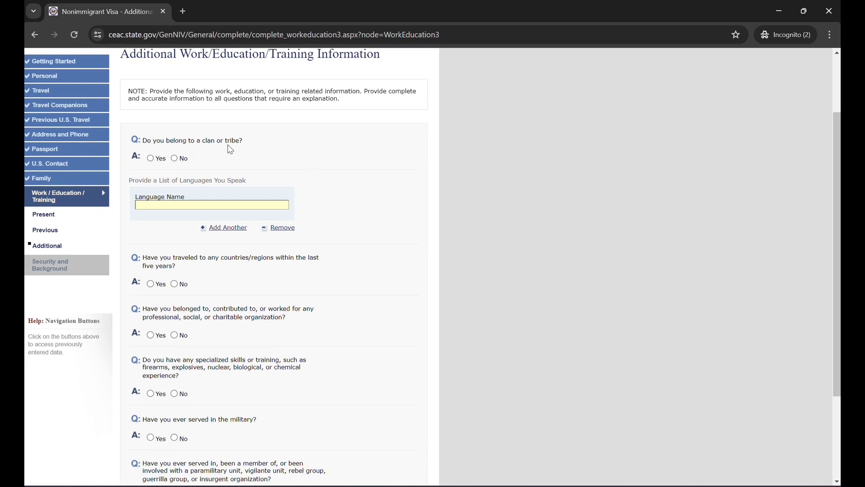
# Answer No to belonging to a clan or tribe and enter PUNJABI as the language spoken
pyautogui.click(176, 161)
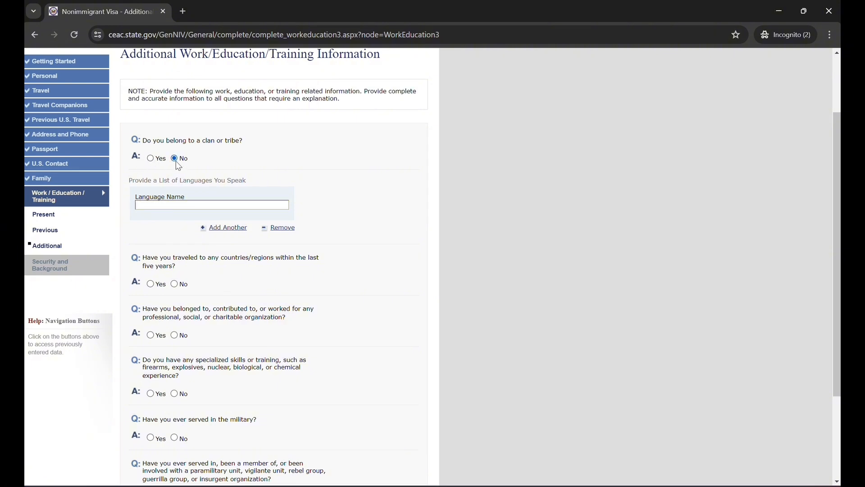
pyautogui.click(188, 207)
pyautogui.write('PUNJABI')
# Answer No to having traveled to any countries within the last five years and to belonging to any professional, social or charitable organization
pyautogui.scroll(-1, 276, 315)
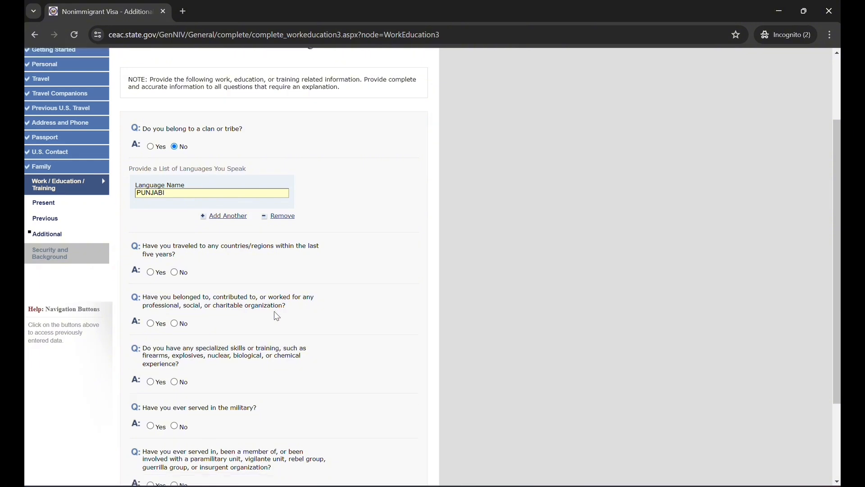
pyautogui.scroll(-3, 274, 315)
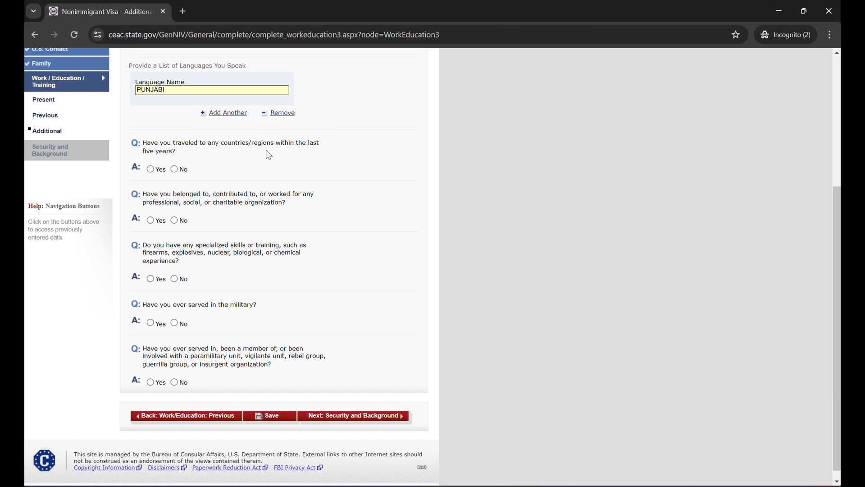
pyautogui.click(181, 175)
pyautogui.click(174, 170)
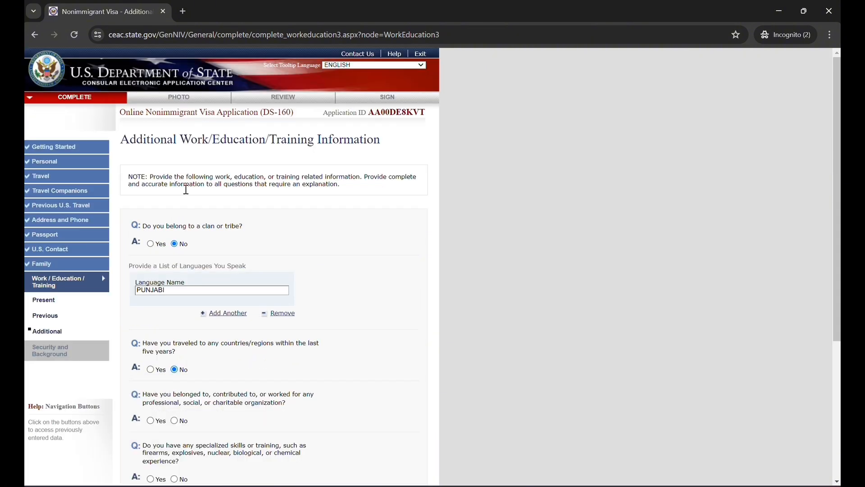
pyautogui.scroll(-2, 263, 285)
pyautogui.scroll(-3, 264, 286)
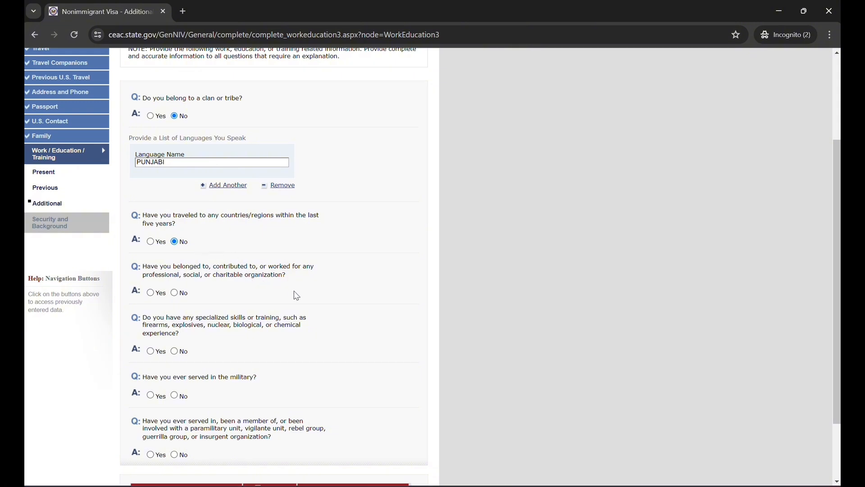
pyautogui.click(175, 296)
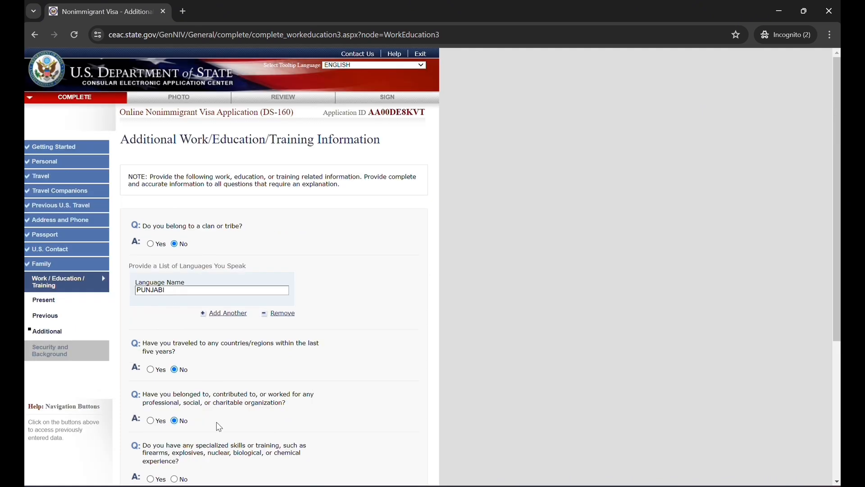
# Answer No to having specialized skills or training and to having served in the military
pyautogui.scroll(-1, 217, 424)
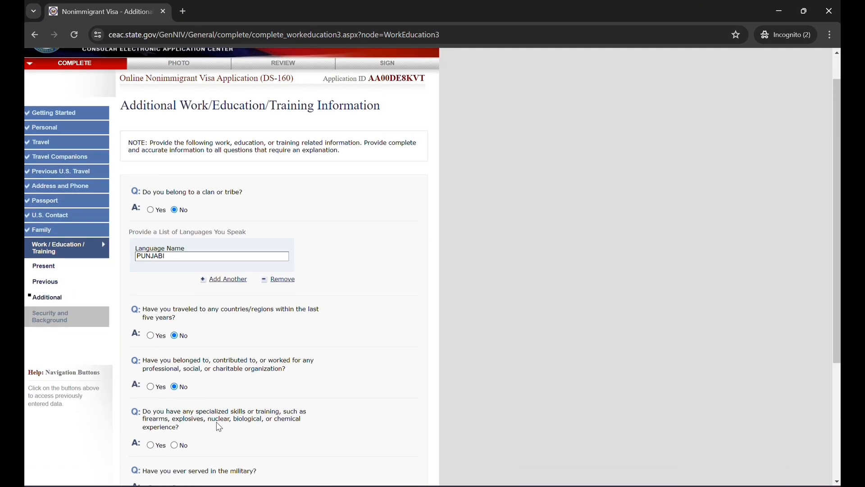
pyautogui.scroll(-1, 219, 427)
pyautogui.scroll(-1, 219, 426)
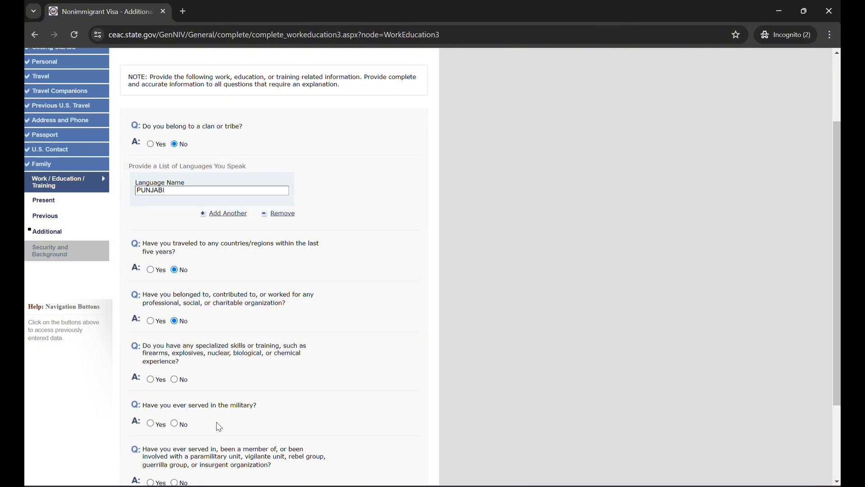
pyautogui.click(176, 380)
pyautogui.scroll(-2, 177, 382)
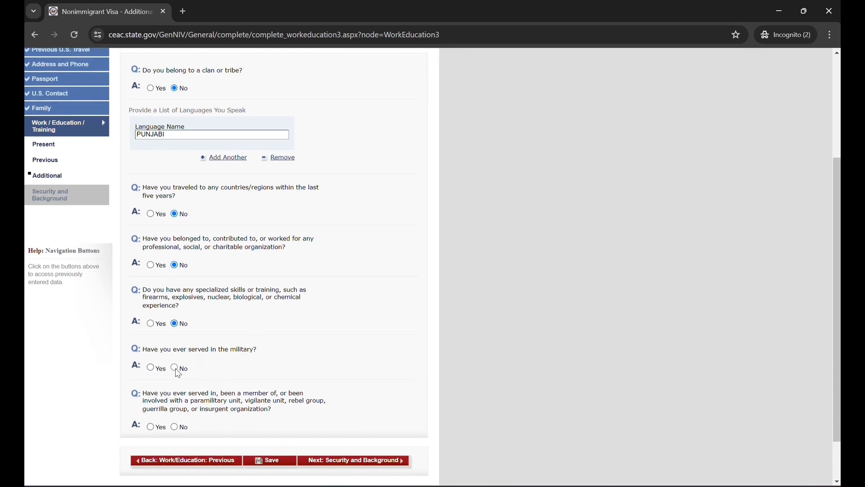
pyautogui.click(177, 370)
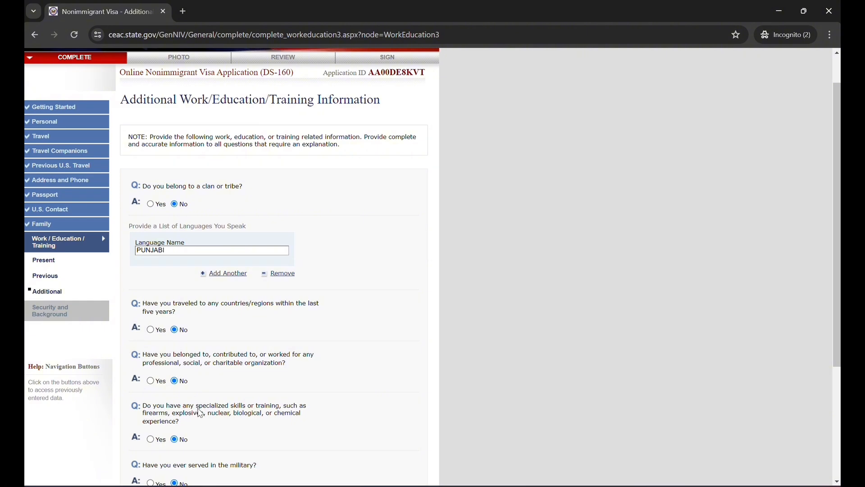
# Answer No to involvement in a paramilitary, vigilante or insurgent group and continue to the Security and Background section
pyautogui.scroll(-2, 201, 412)
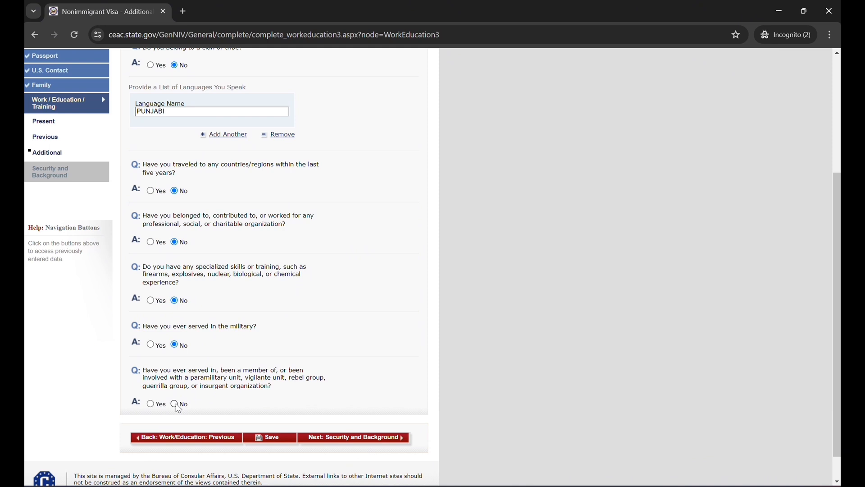
pyautogui.click(175, 404)
pyautogui.click(342, 440)
# Answer No to the communicable disease, mental or physical disorder and drug abuse questions, and continue to Security and Background Part 2
pyautogui.scroll(-3, 341, 437)
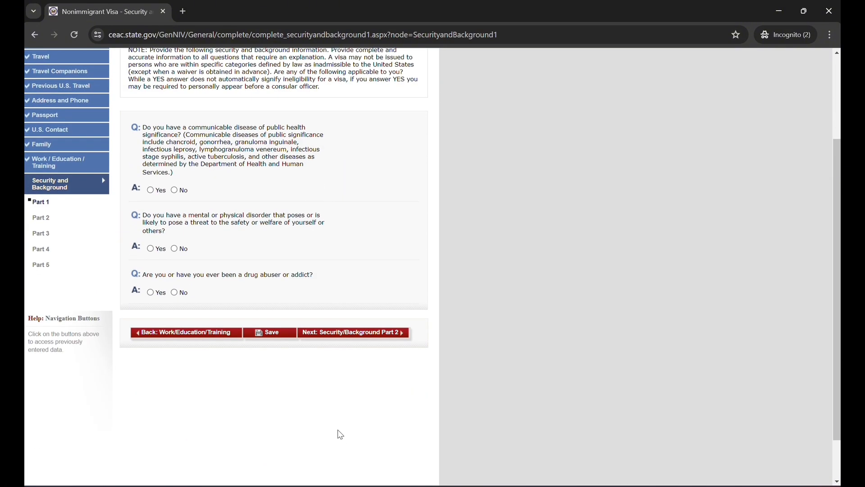
pyautogui.scroll(3, 319, 272)
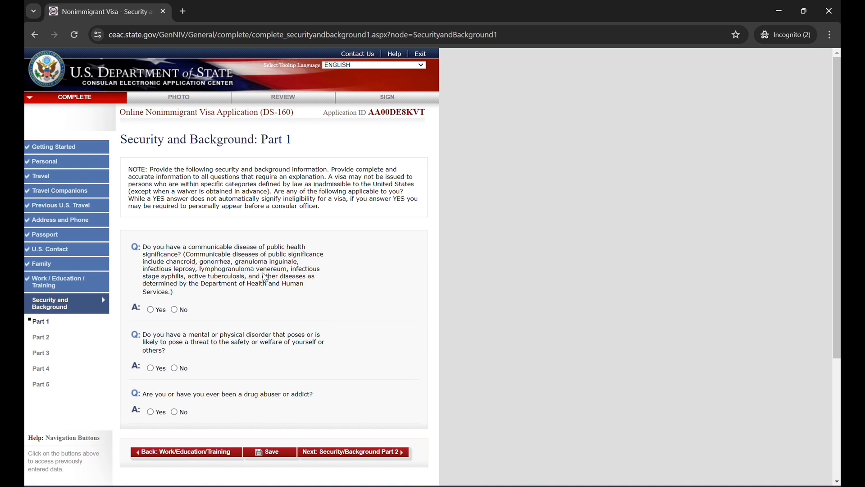
pyautogui.click(174, 310)
pyautogui.click(175, 368)
pyautogui.click(175, 414)
pyautogui.click(318, 452)
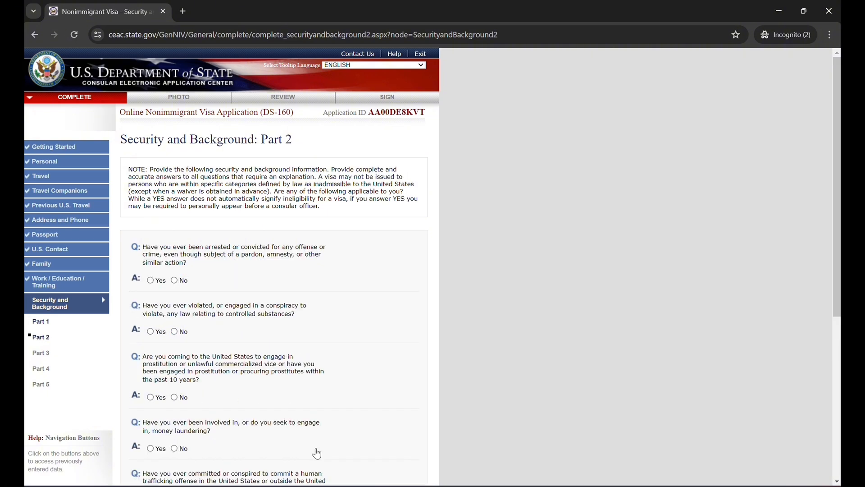
# Answer No to the Part 2 questions on arrests or convictions, controlled substances, prostitution and money laundering
pyautogui.scroll(-1, 179, 277)
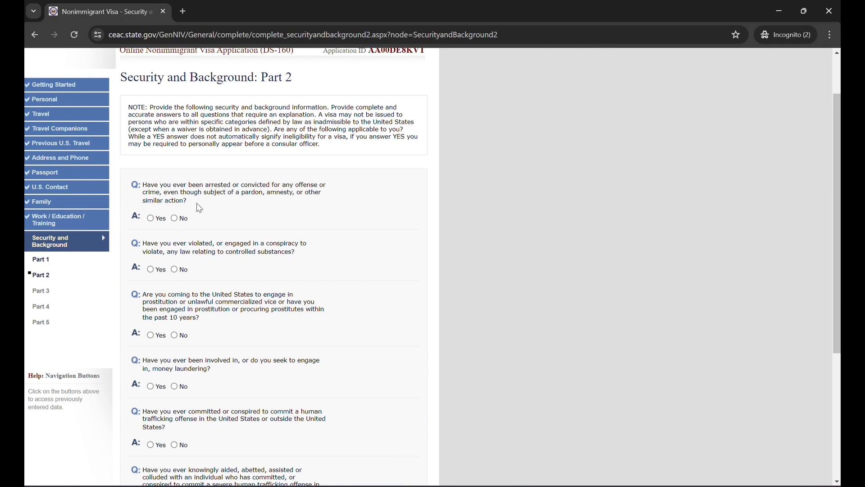
pyautogui.click(175, 219)
pyautogui.click(175, 270)
pyautogui.click(185, 338)
pyautogui.scroll(-2, 186, 338)
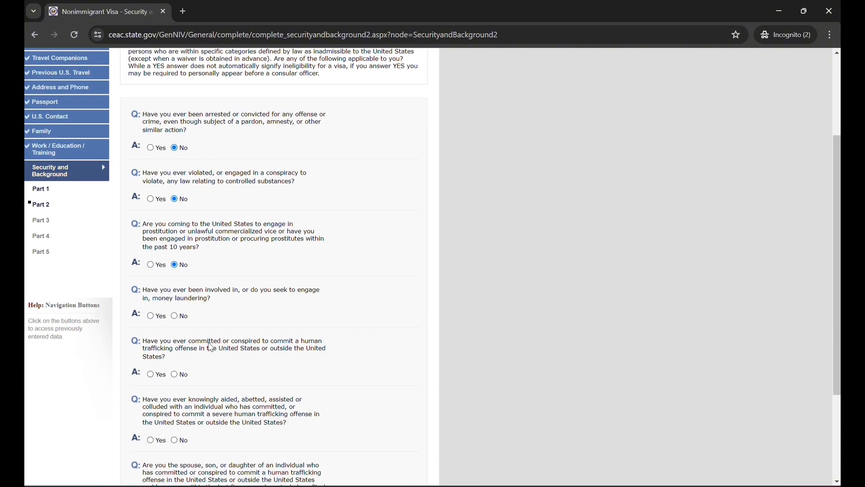
pyautogui.click(175, 316)
# Answer No to the three human trafficking questions and continue to Security and Background Part 3
pyautogui.scroll(-1, 207, 396)
pyautogui.scroll(-1, 207, 396)
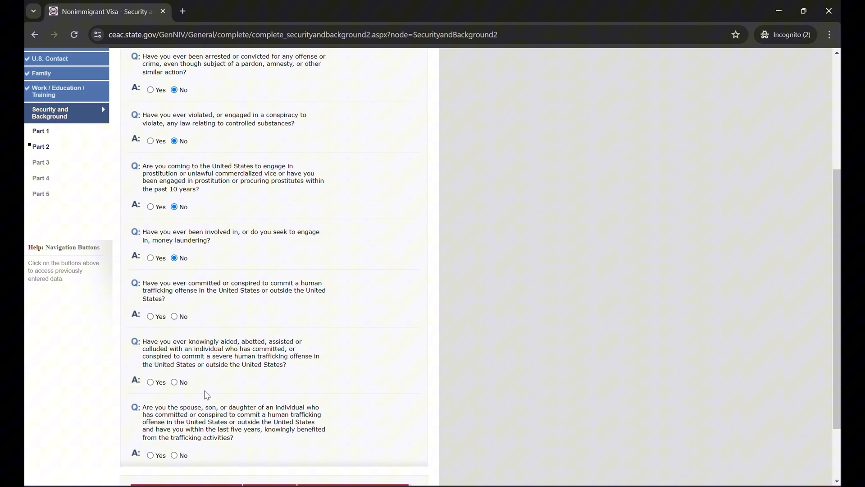
pyautogui.click(176, 317)
pyautogui.scroll(-1, 228, 386)
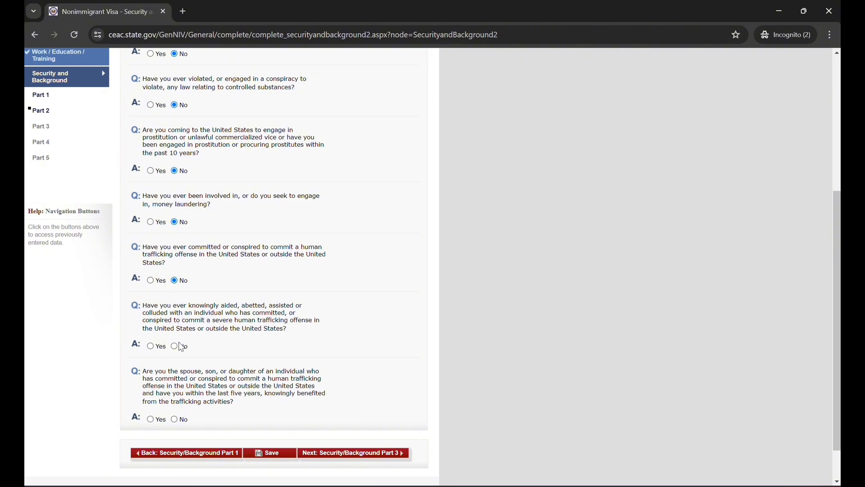
pyautogui.click(174, 346)
pyautogui.scroll(-1, 194, 376)
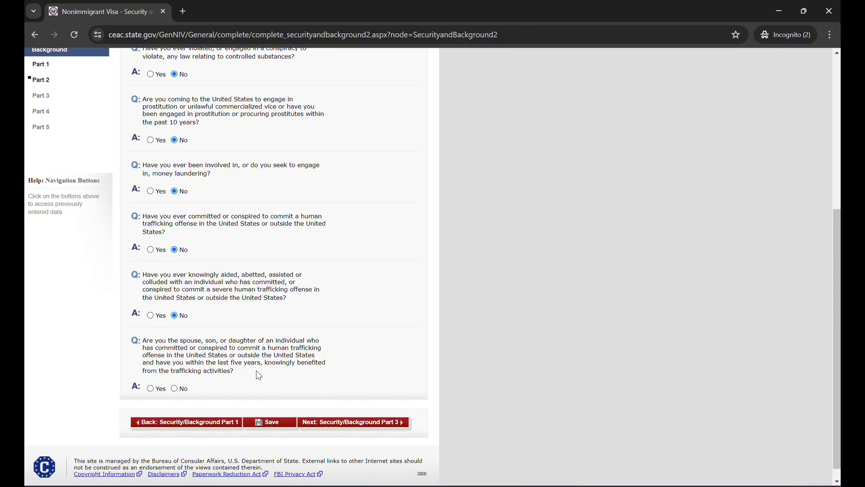
pyautogui.click(176, 388)
pyautogui.click(373, 423)
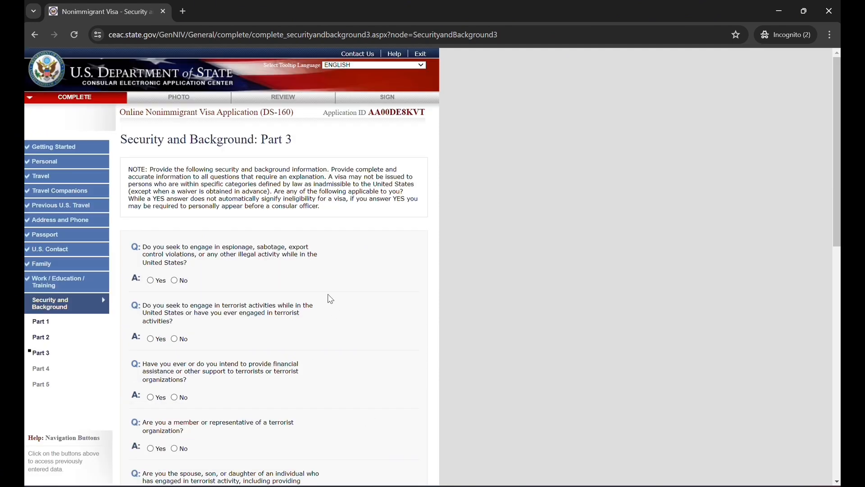
# Answer No to the Part 3 questions on espionage, terrorist activities, financial support, terrorist organization membership and family ties to terrorist activity
pyautogui.scroll(-2, 328, 297)
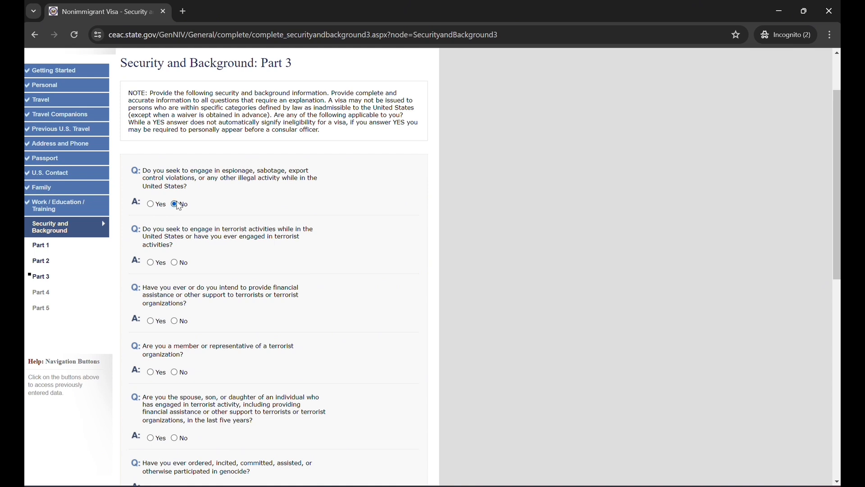
pyautogui.scroll(-1, 185, 243)
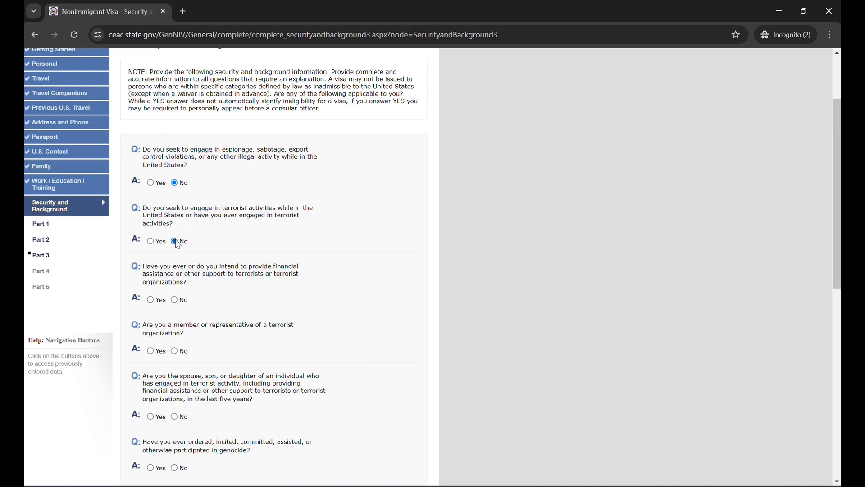
pyautogui.scroll(-1, 190, 275)
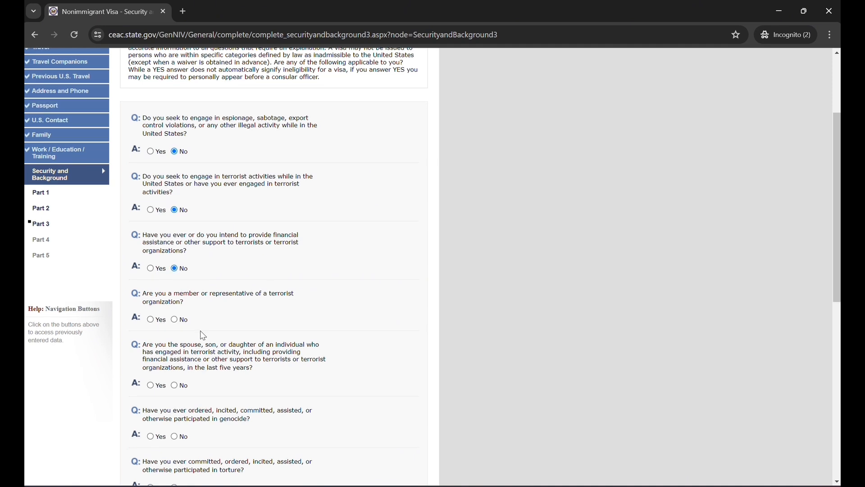
pyautogui.scroll(-1, 201, 331)
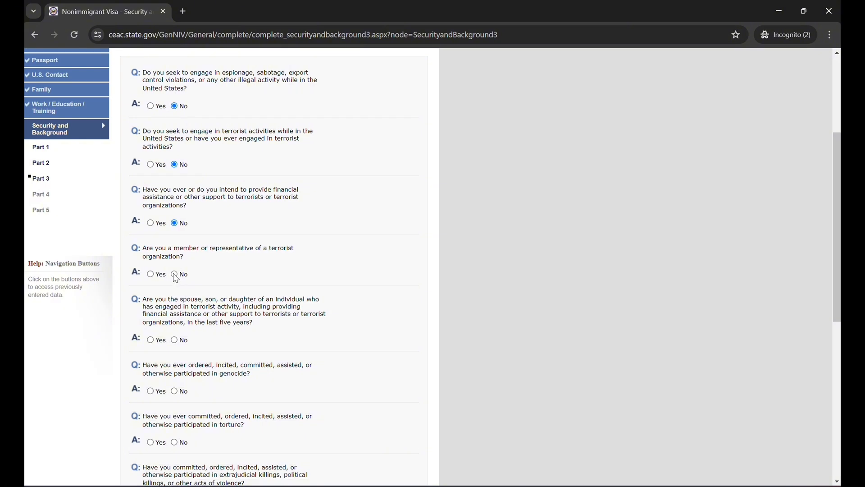
pyautogui.scroll(-1, 194, 327)
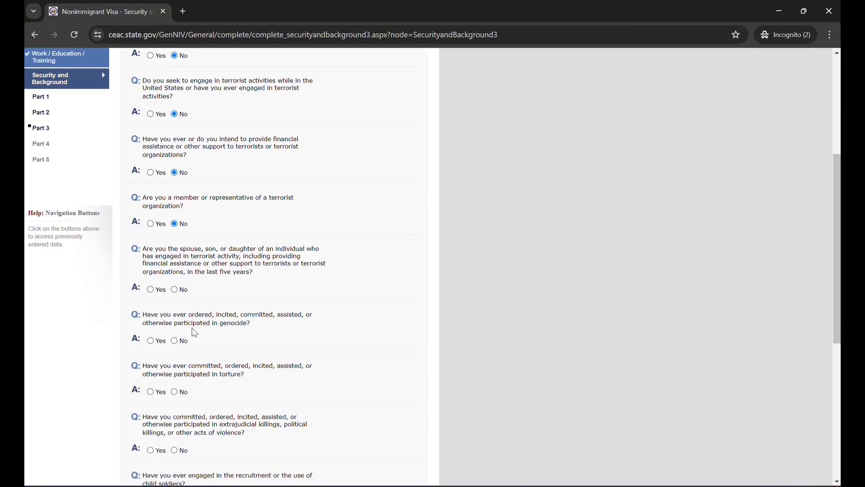
pyautogui.click(175, 291)
# Answer No to the questions on genocide, torture and extrajudicial killings or other acts of violence
pyautogui.scroll(-1, 172, 311)
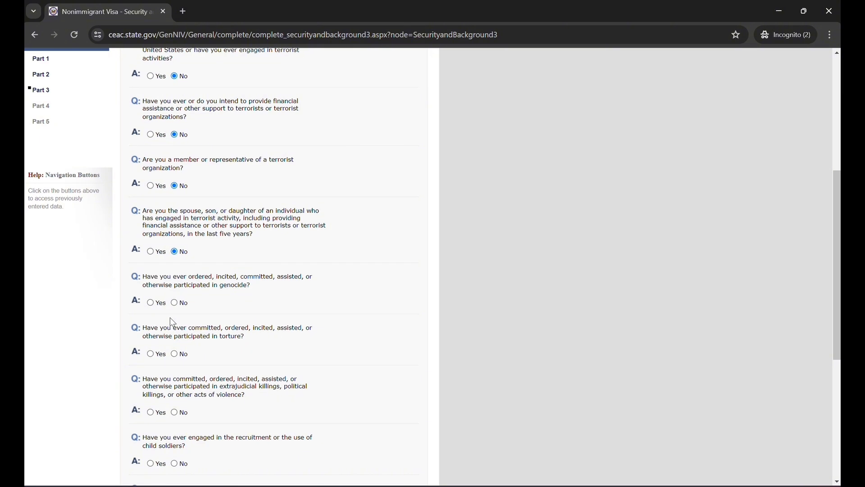
pyautogui.click(175, 304)
pyautogui.click(175, 354)
pyautogui.scroll(-1, 177, 379)
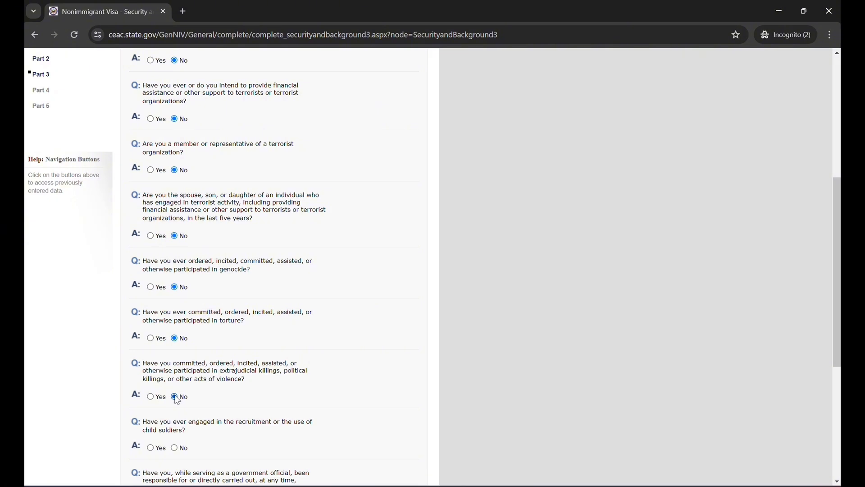
pyautogui.click(176, 398)
# Answer No to the child soldiers, religious freedom, population controls and coercive organ transplantation questions, and continue to Security and Background Part 4
pyautogui.scroll(-1, 204, 421)
pyautogui.scroll(-3, 204, 422)
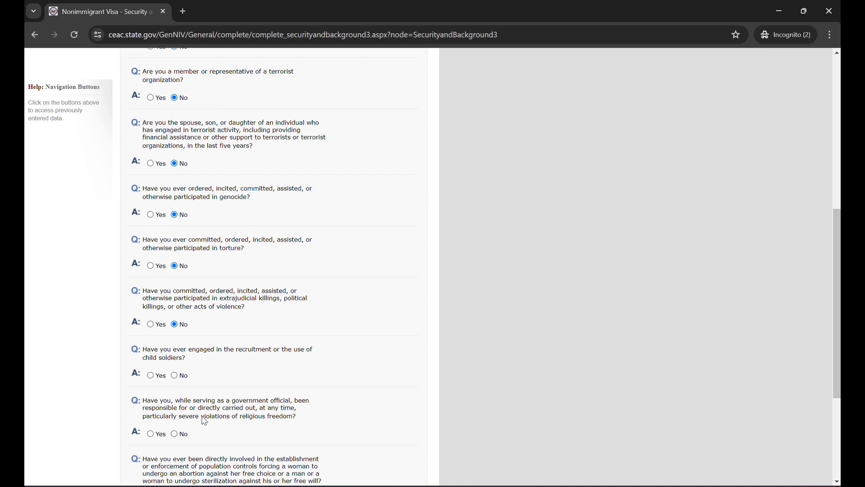
pyautogui.click(175, 376)
pyautogui.scroll(-2, 184, 404)
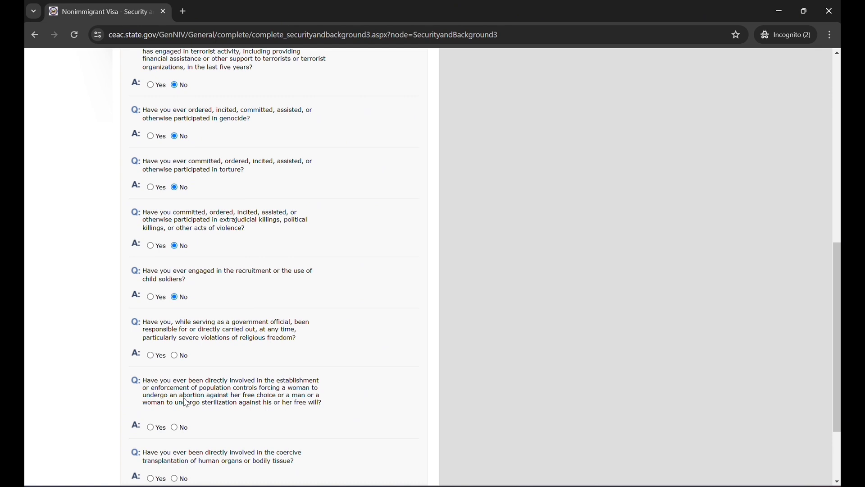
pyautogui.click(176, 357)
pyautogui.scroll(-1, 180, 424)
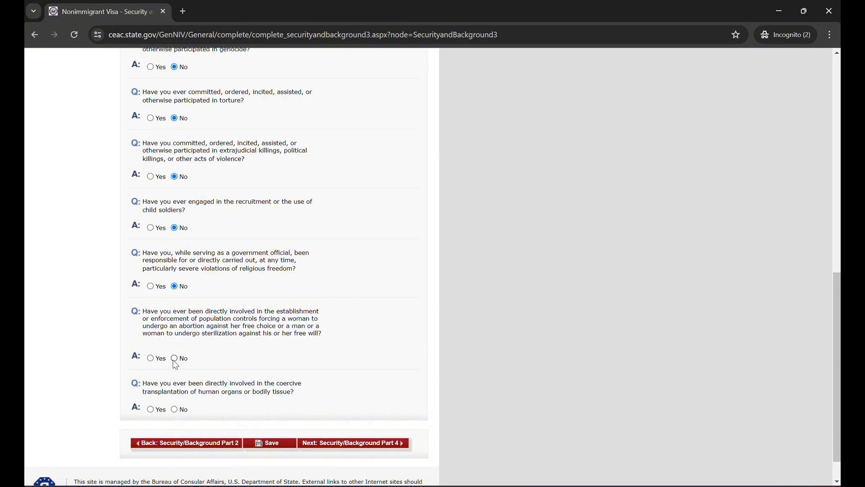
pyautogui.click(175, 411)
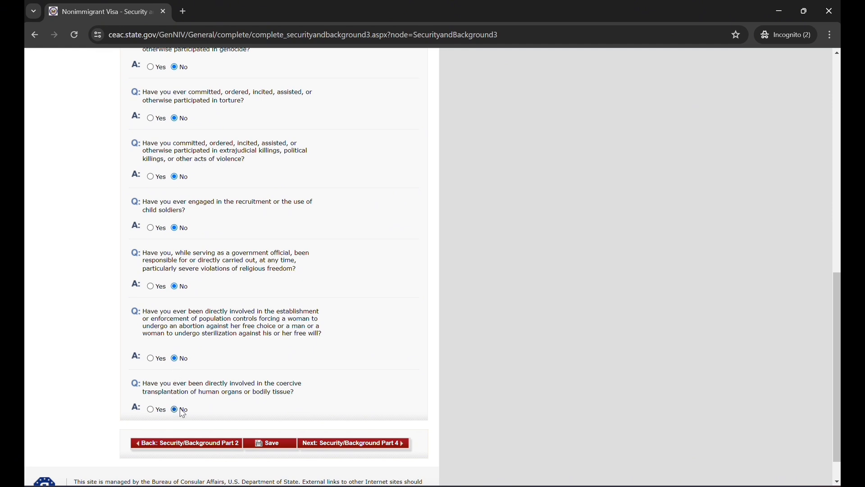
pyautogui.click(361, 443)
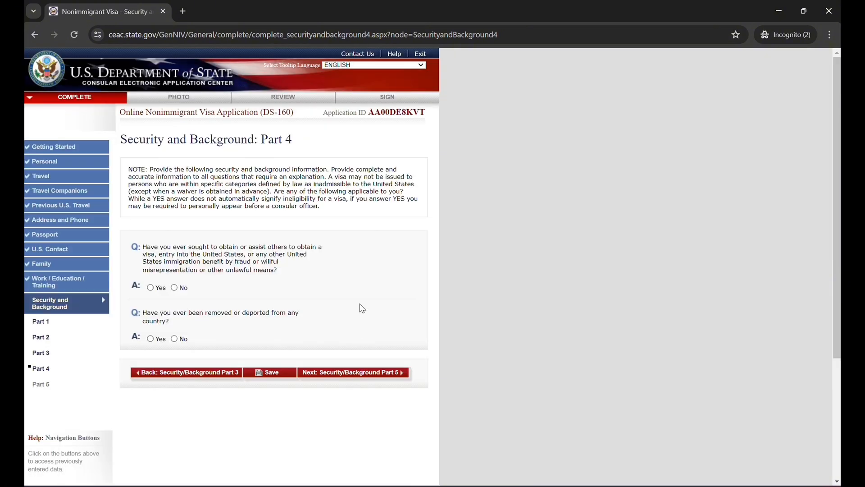
# Answer No to the immigration fraud and the removal or deportation questions, and continue to Security and Background Part 5
pyautogui.scroll(-1, 326, 298)
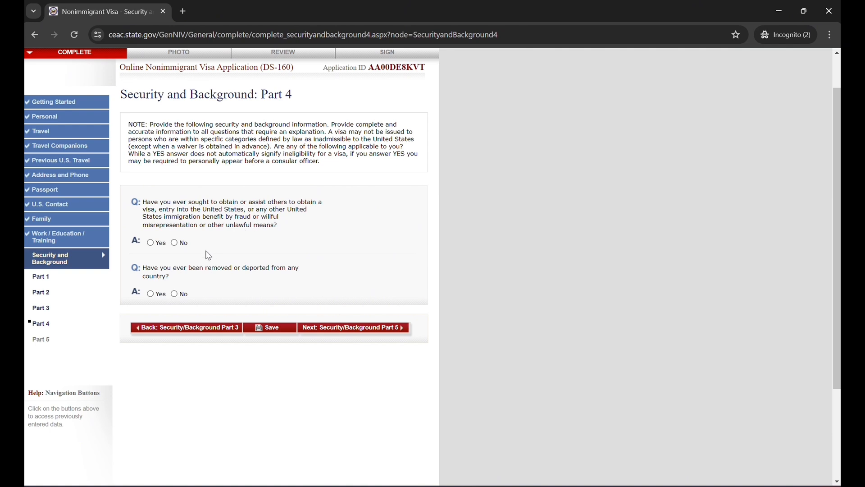
pyautogui.click(176, 243)
pyautogui.click(175, 295)
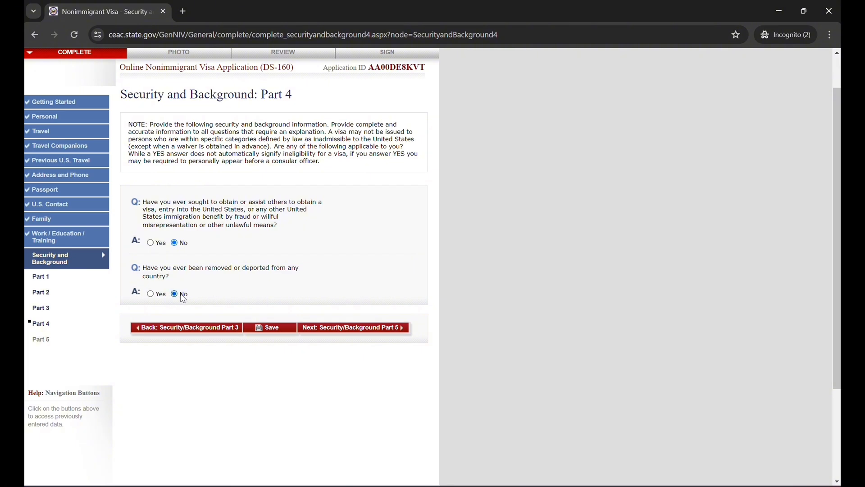
pyautogui.click(318, 331)
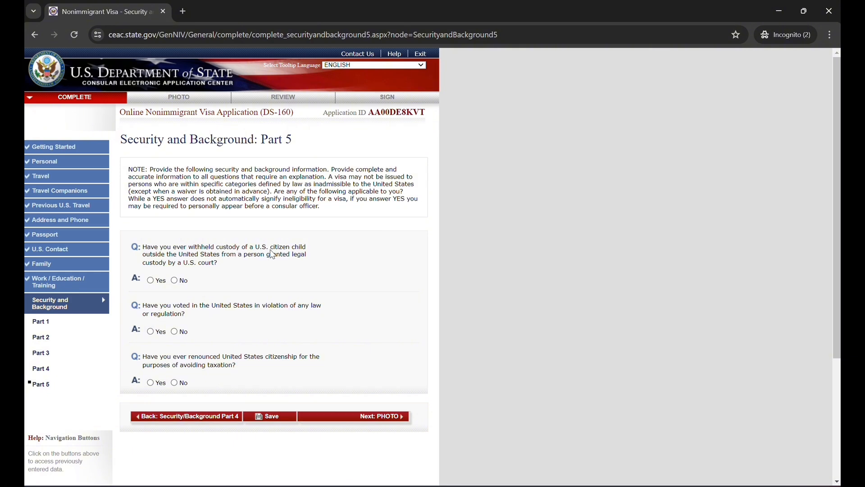
# Answer No to the child custody, unlawful voting and renounced citizenship questions, and continue to the Photo section
pyautogui.click(185, 281)
pyautogui.click(176, 332)
pyautogui.click(174, 384)
pyautogui.click(328, 421)
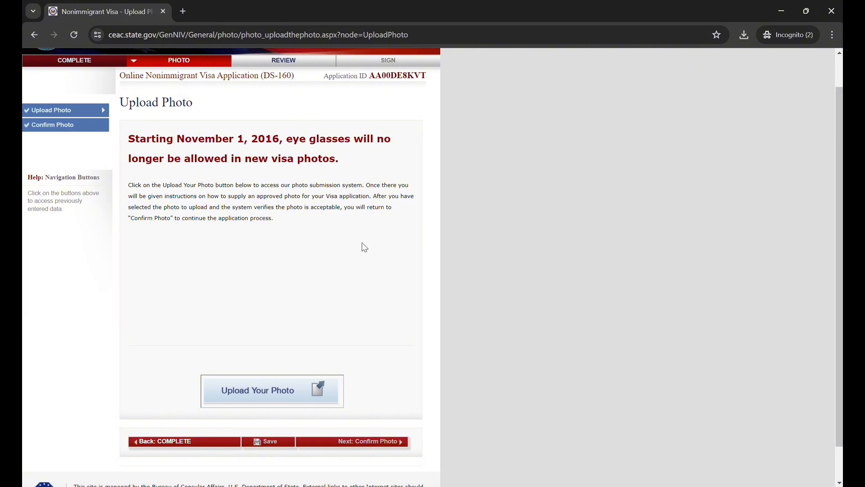
# Open the photo submission system and choose the applicant's JPG photo file for upload
pyautogui.click(276, 388)
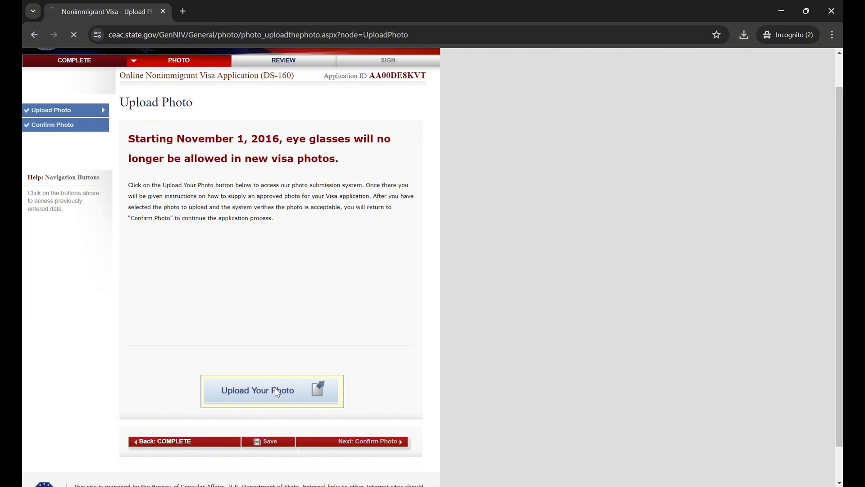
pyautogui.click(183, 365)
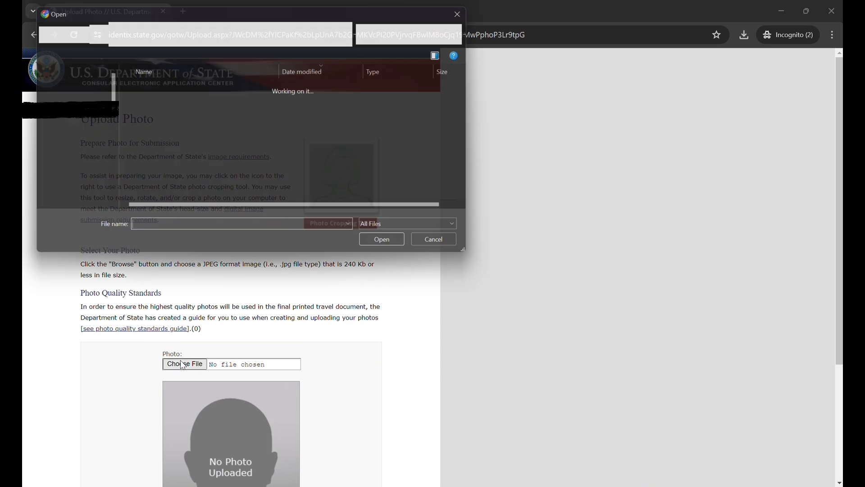
pyautogui.click(220, 100)
pyautogui.doubleClick(221, 102)
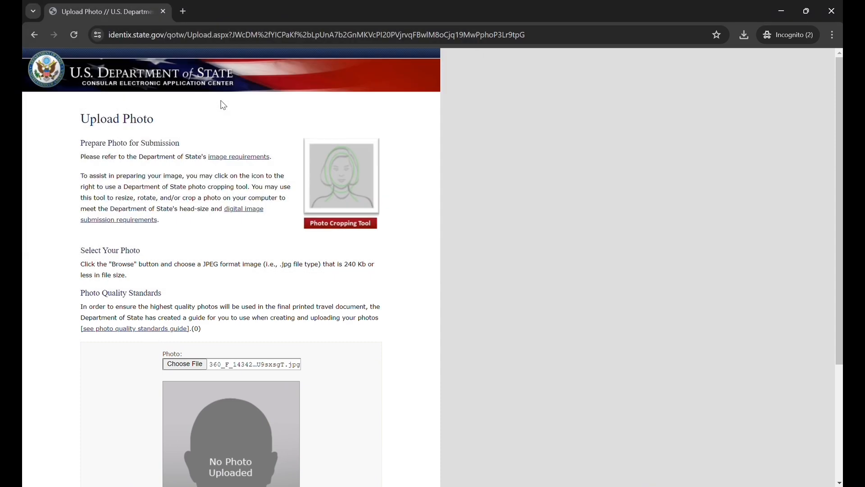
# Upload the selected photo for the quality check and continue the visa application without a photo
pyautogui.scroll(-1, 314, 331)
pyautogui.scroll(-3, 314, 331)
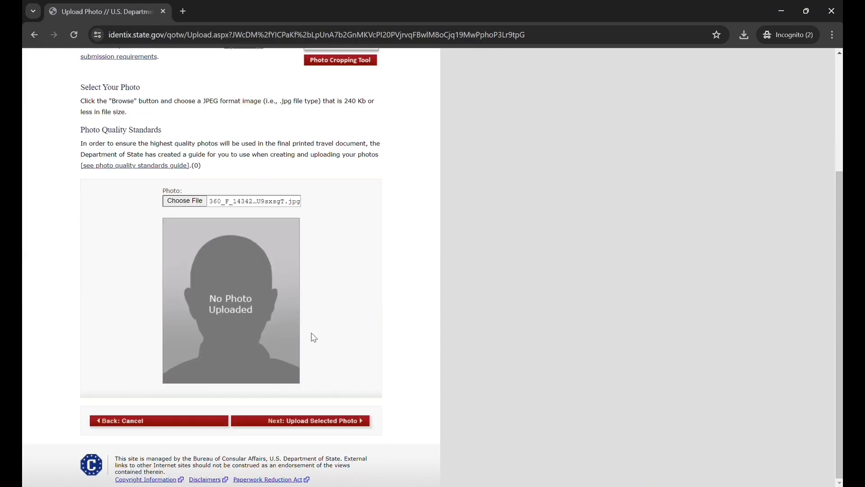
pyautogui.click(311, 423)
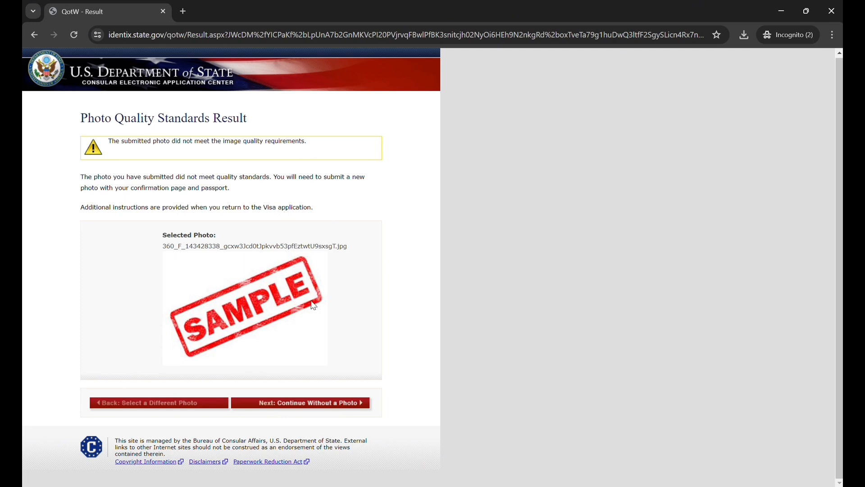
pyautogui.click(310, 407)
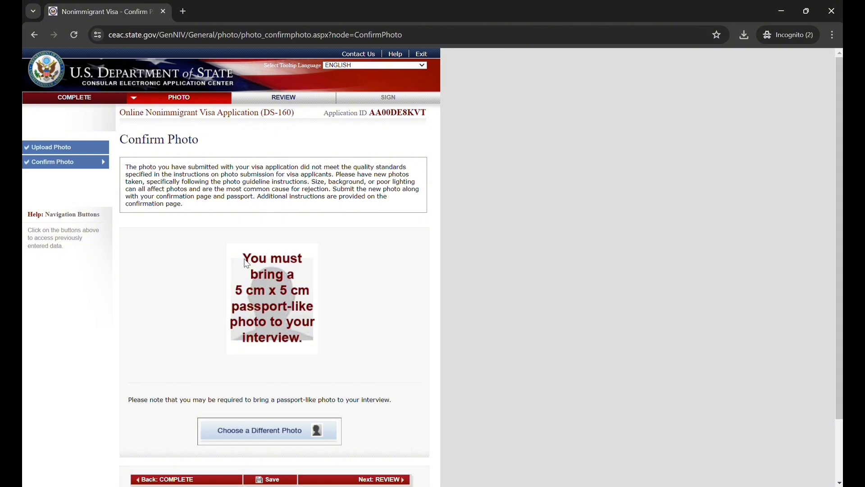
# Save the application from the Confirm Photo page, resume it and proceed to the Review section
pyautogui.moveTo(241, 258); pyautogui.dragTo(288, 281)
pyautogui.scroll(-2, 397, 327)
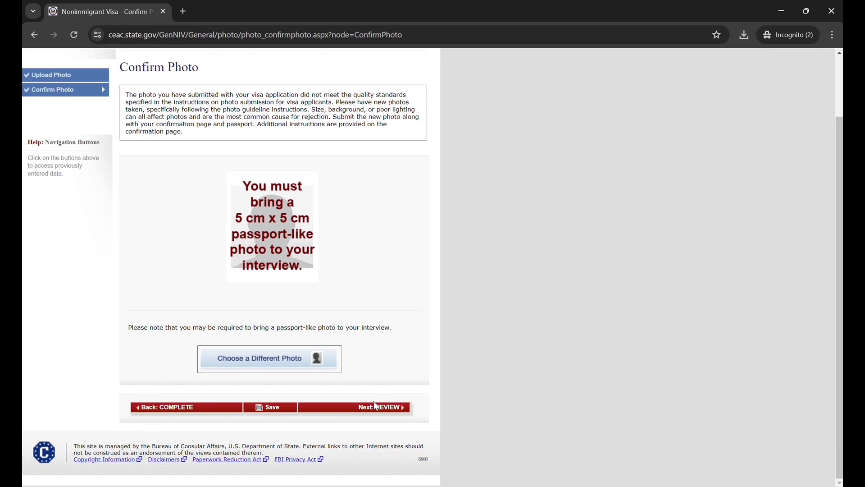
pyautogui.click(280, 414)
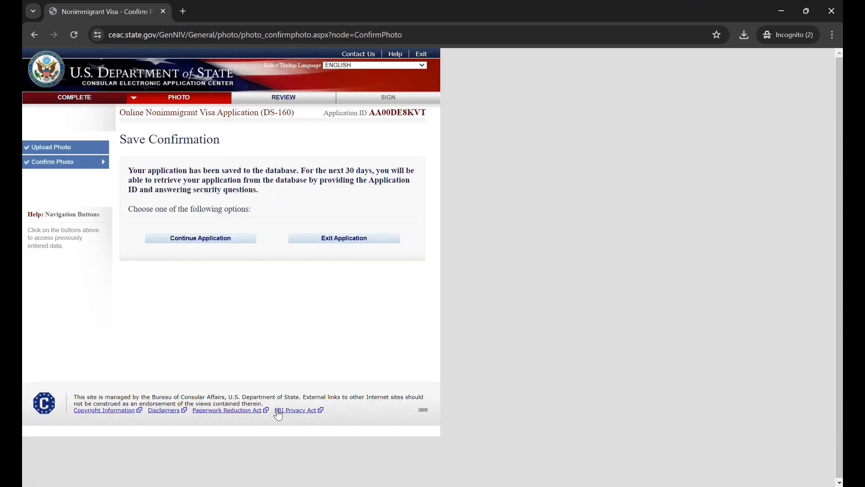
pyautogui.click(234, 241)
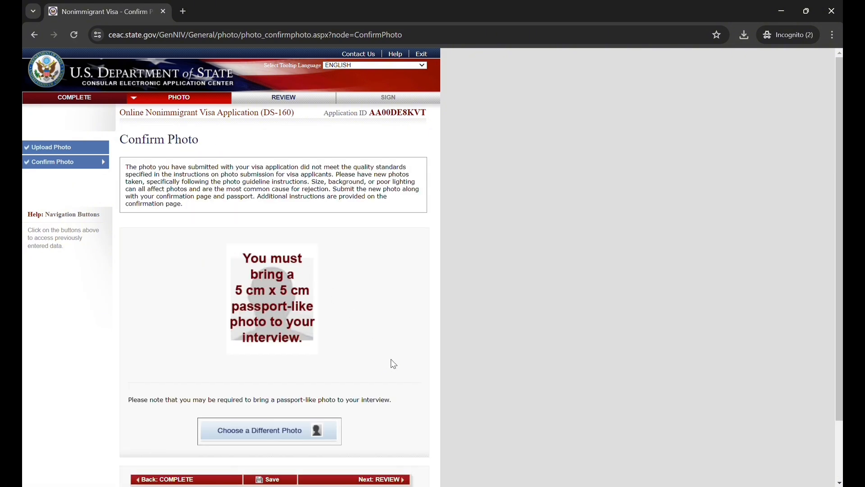
pyautogui.click(370, 481)
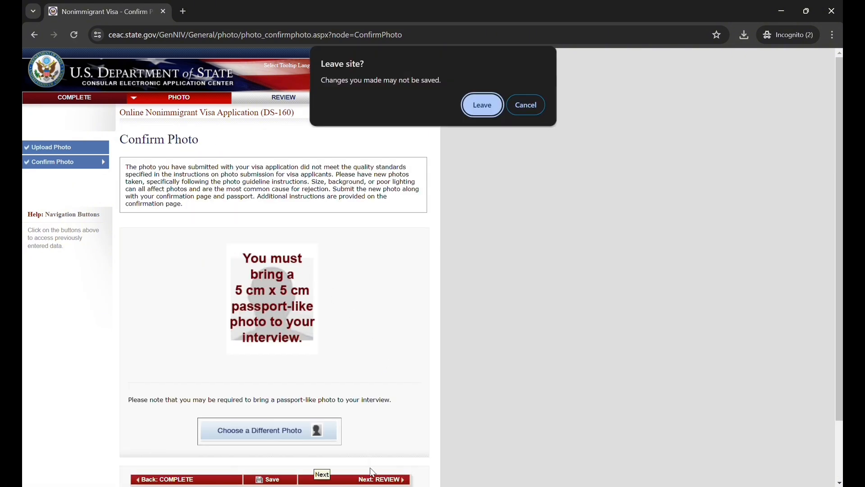
pyautogui.click(482, 107)
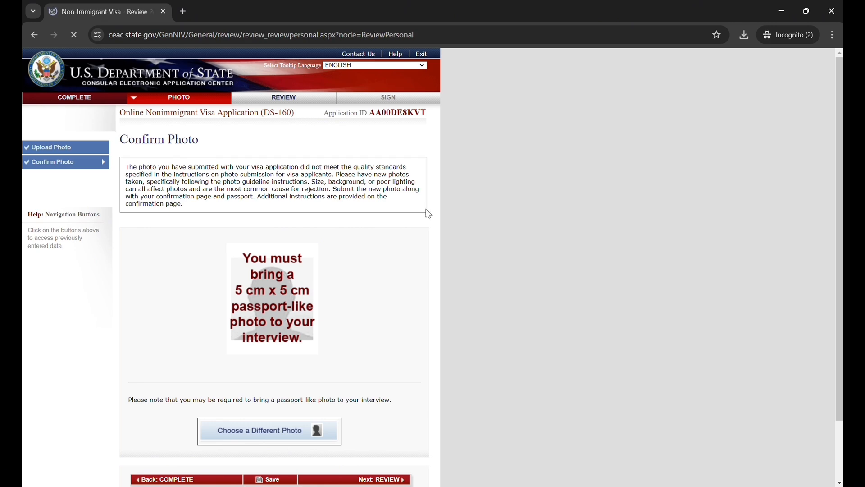
# Review the personal, address, phone and passport information and continue to the Travel review
pyautogui.scroll(-3, 370, 272)
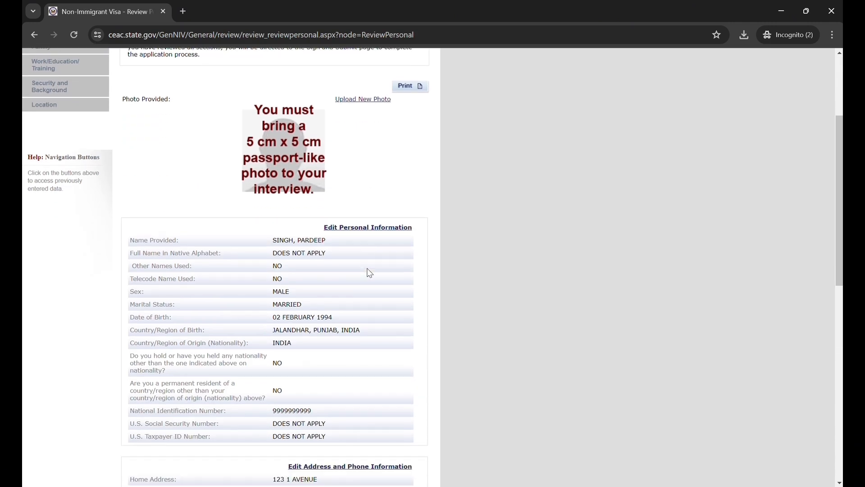
pyautogui.scroll(2, 370, 272)
pyautogui.scroll(-13, 369, 272)
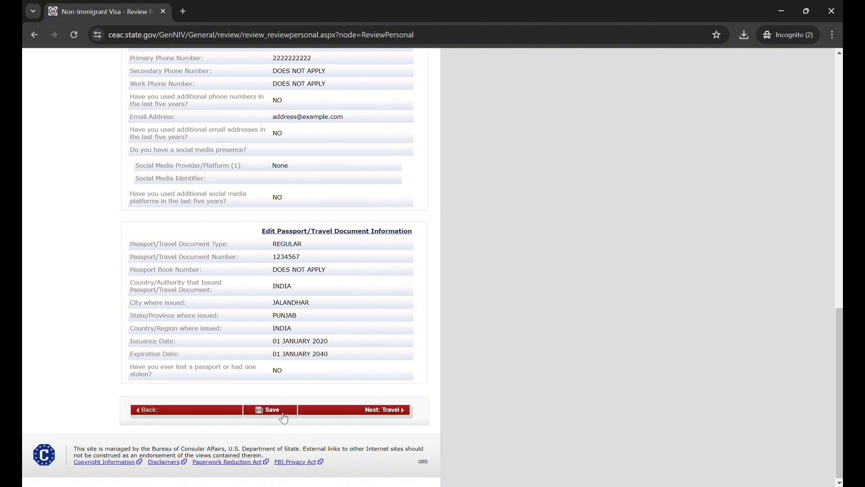
pyautogui.click(336, 413)
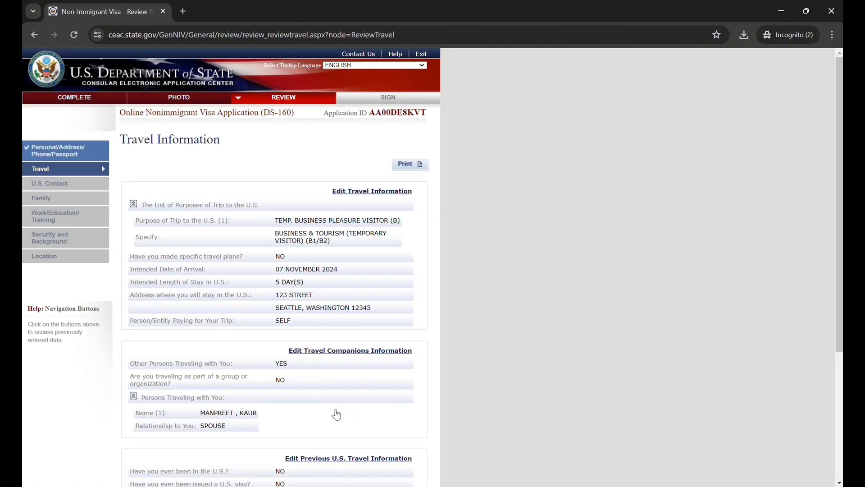
# Review the travel information and the U.S. contact information, and continue to the Family review
pyautogui.scroll(-4, 335, 413)
pyautogui.click(353, 393)
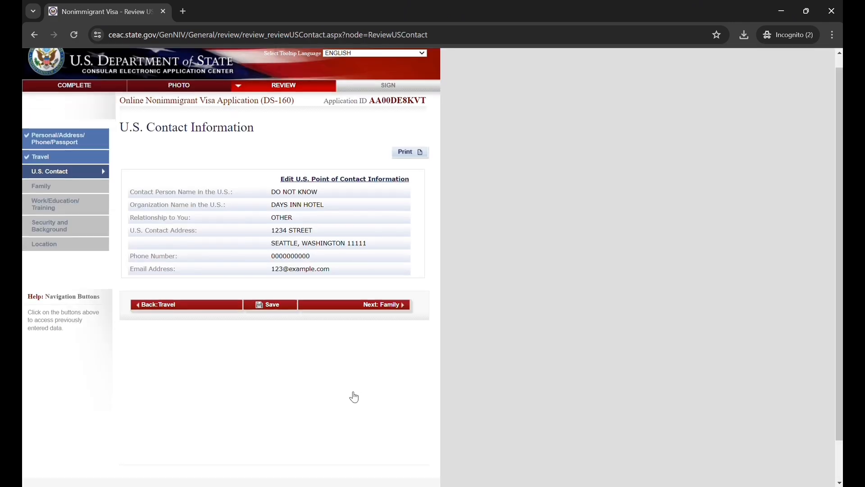
pyautogui.click(396, 305)
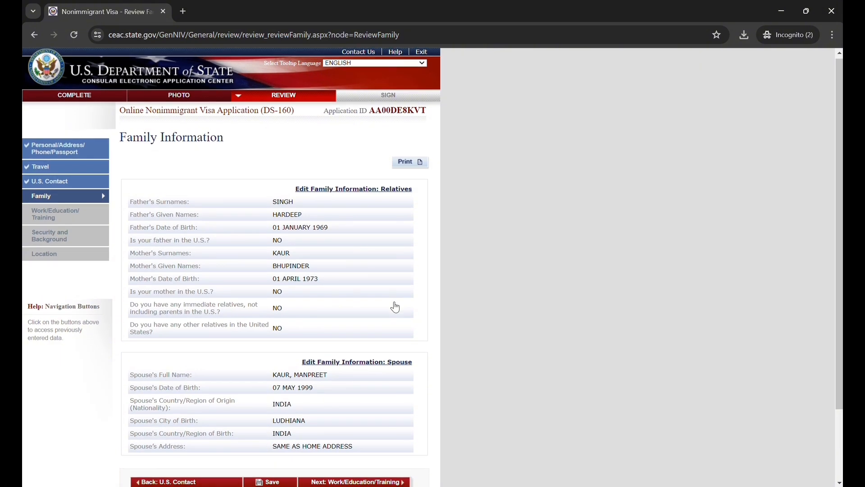
# Review the family and work/education/training information, and continue to the Security and Background review
pyautogui.scroll(-3, 393, 307)
pyautogui.click(365, 400)
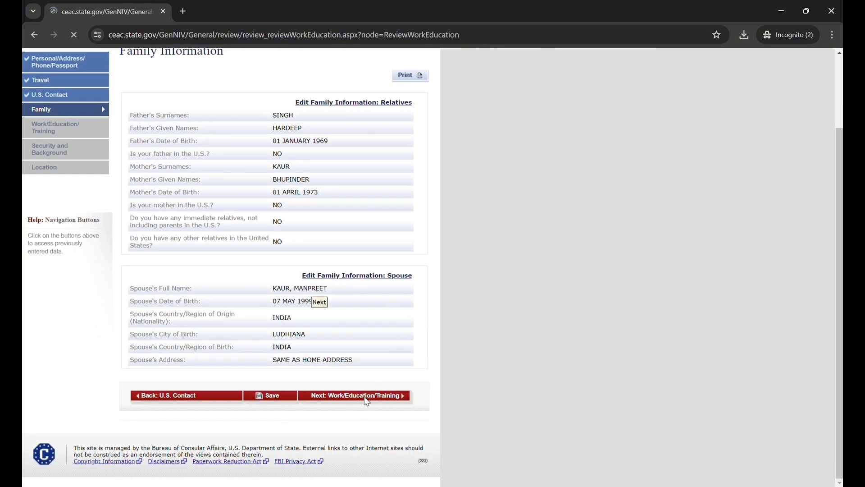
pyautogui.scroll(-3, 365, 401)
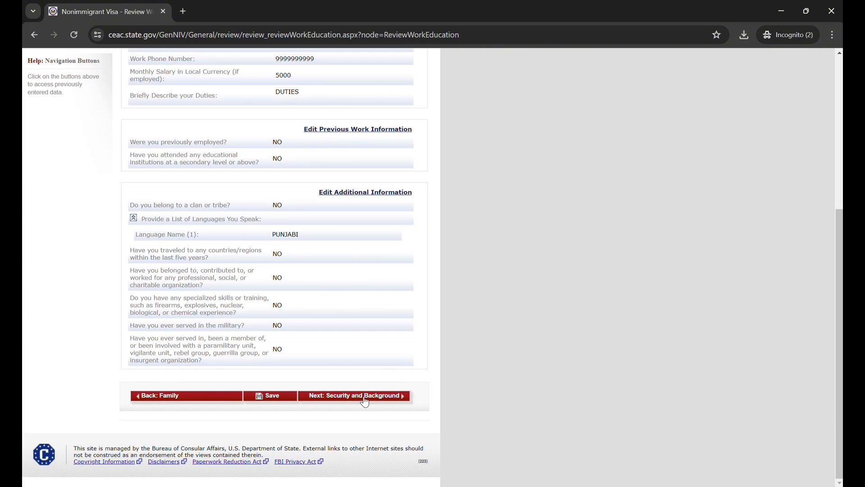
pyautogui.click(365, 397)
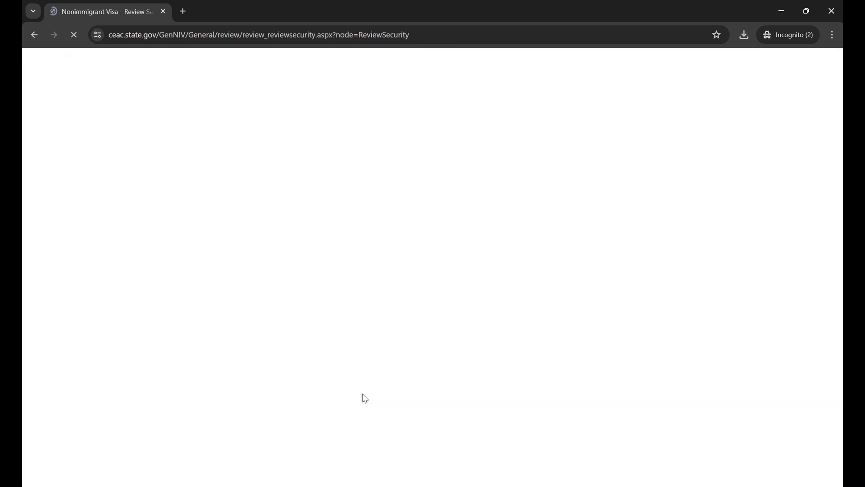
# Review the security and background answers and the submission location, and continue to Sign and Submit
pyautogui.scroll(-9, 323, 411)
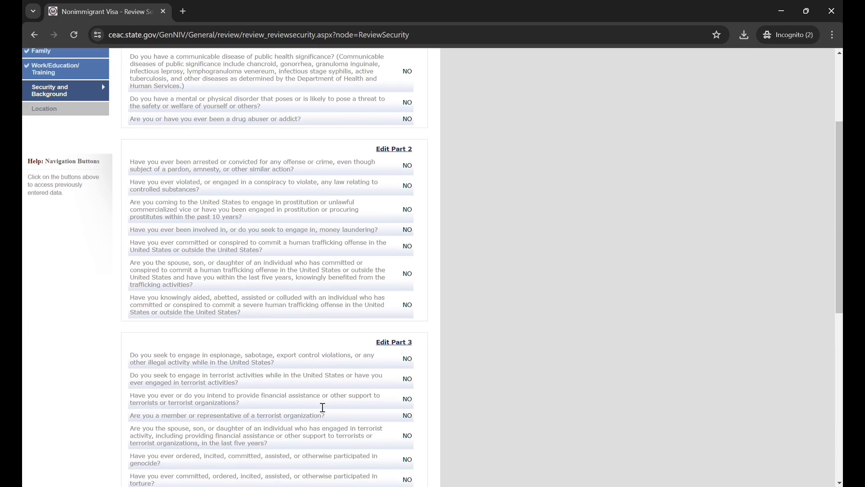
pyautogui.scroll(-3, 323, 411)
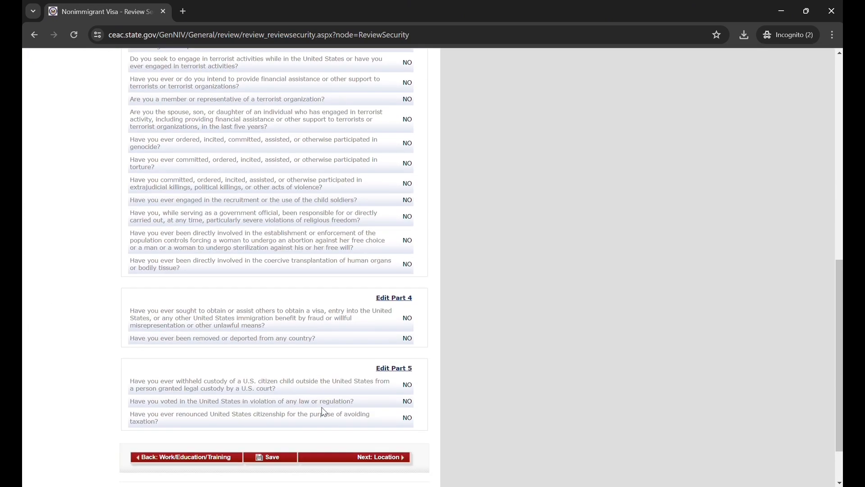
pyautogui.click(341, 428)
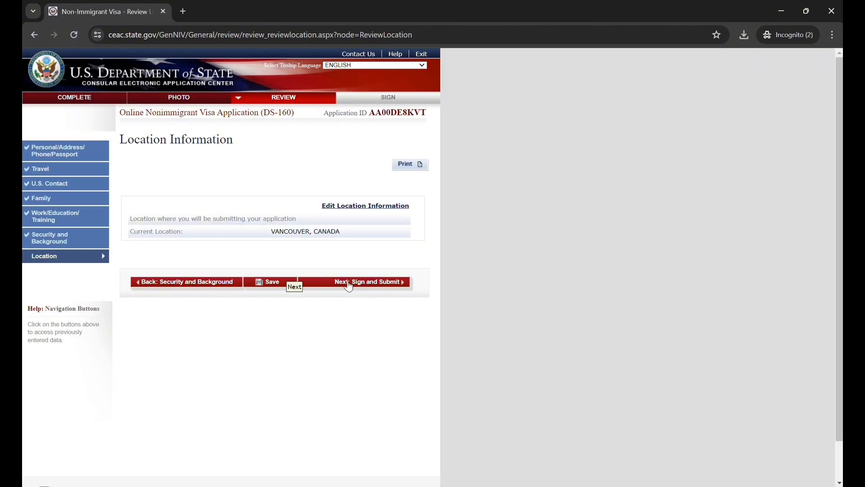
pyautogui.click(348, 283)
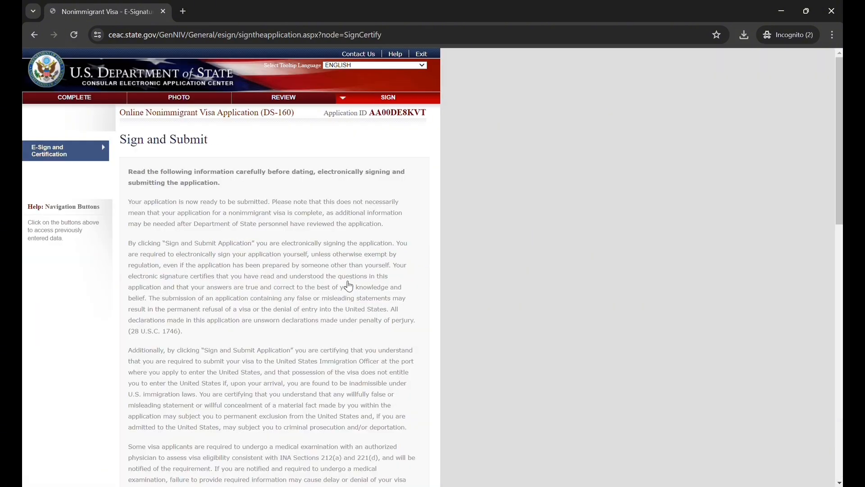
# Look over the Sign and Submit page and highlight the application ID in its header
pyautogui.scroll(-2, 348, 286)
pyautogui.scroll(2, 349, 286)
pyautogui.doubleClick(422, 113)
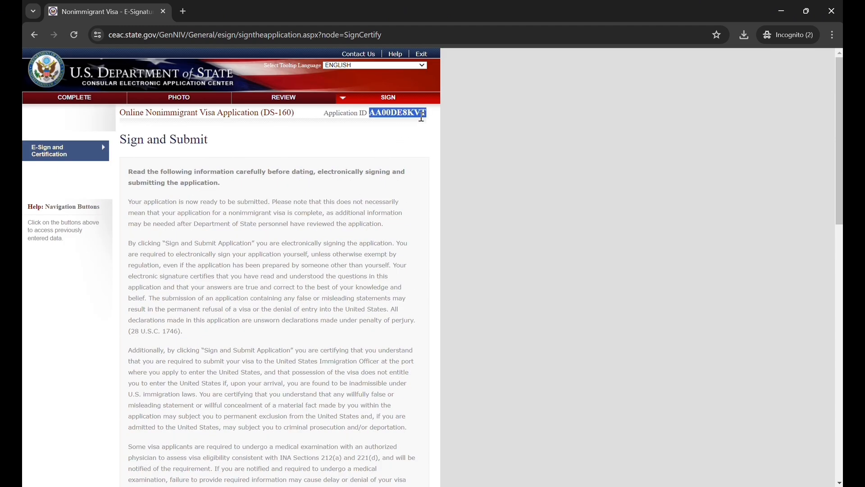
pyautogui.click(403, 204)
# Answer No to the question about assistance in filling out the application and enter the passport number in the E-Signature section
pyautogui.scroll(-10, 403, 203)
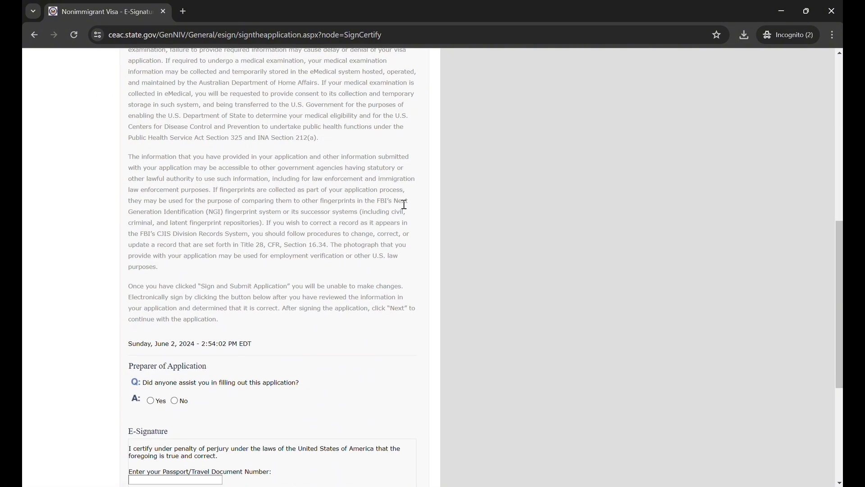
pyautogui.scroll(-5, 404, 204)
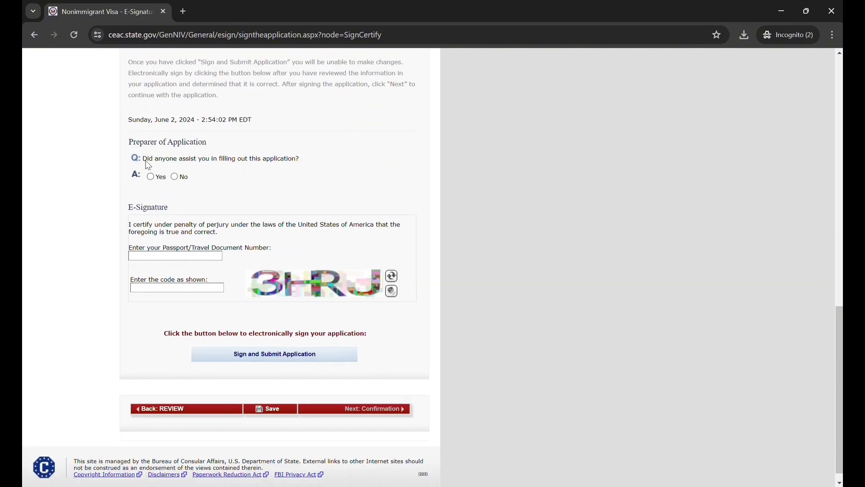
pyautogui.click(175, 176)
pyautogui.click(174, 256)
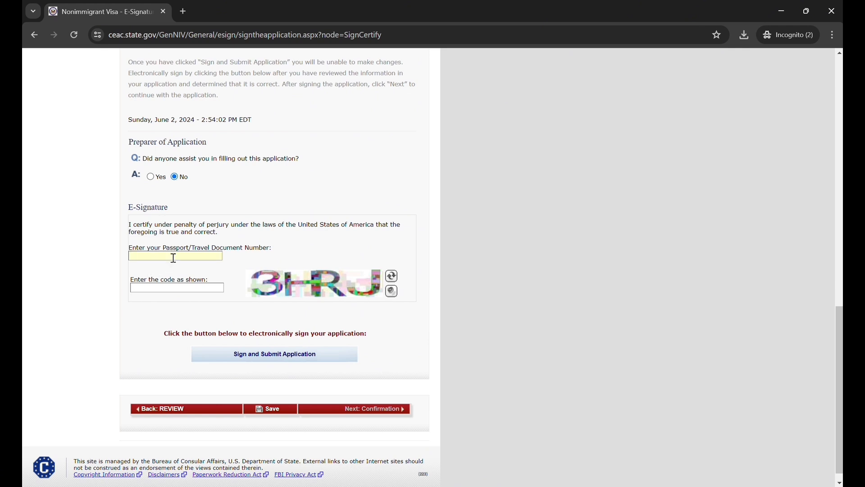
pyautogui.write('12')
pyautogui.write('345')
pyautogui.write('67')
# Enter the captcha code as shown, and sign and submit the application
pyautogui.write('3')
pyautogui.write('H')
pyautogui.write('RJ')
pyautogui.click(262, 362)
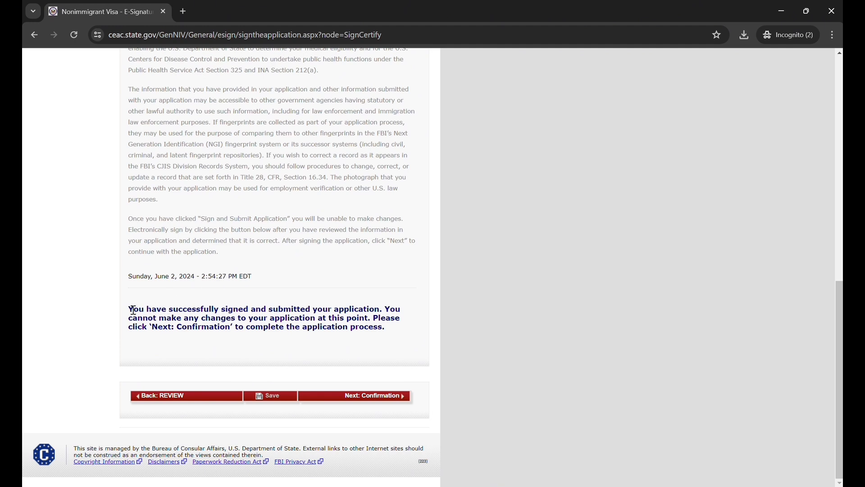
# Highlight the submission message under the certification text and continue to the Confirmation page
pyautogui.moveTo(131, 309); pyautogui.dragTo(391, 333)
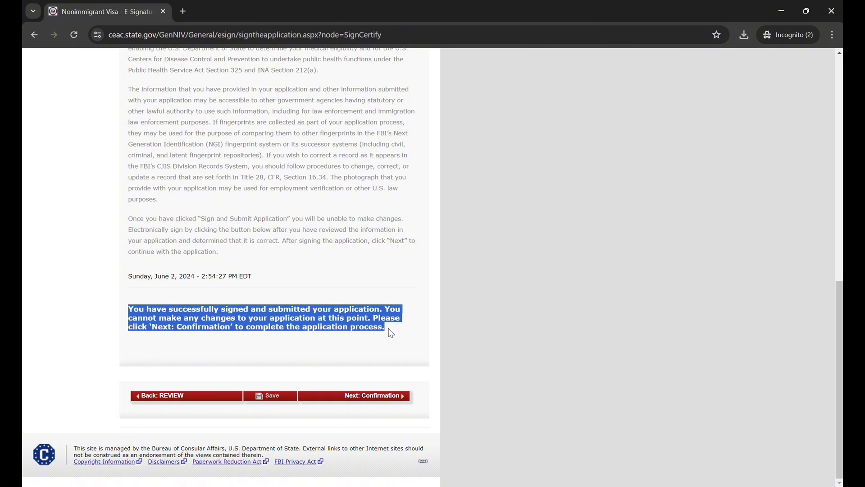
pyautogui.click(389, 333)
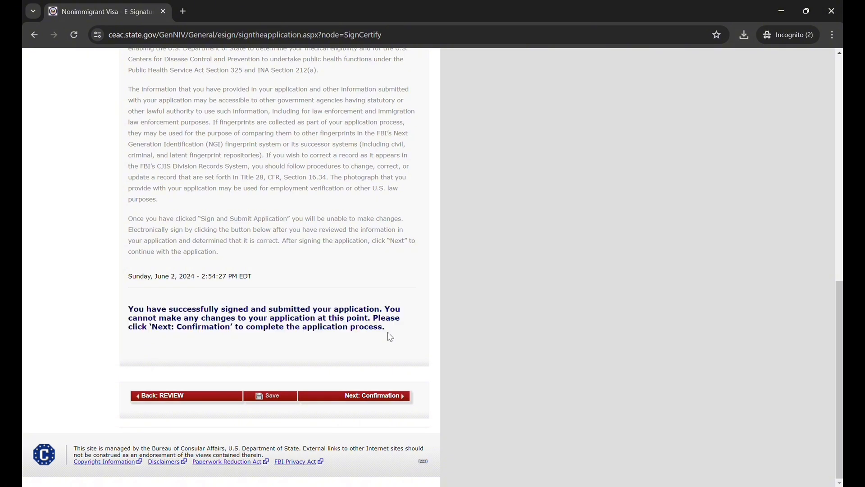
pyautogui.click(379, 397)
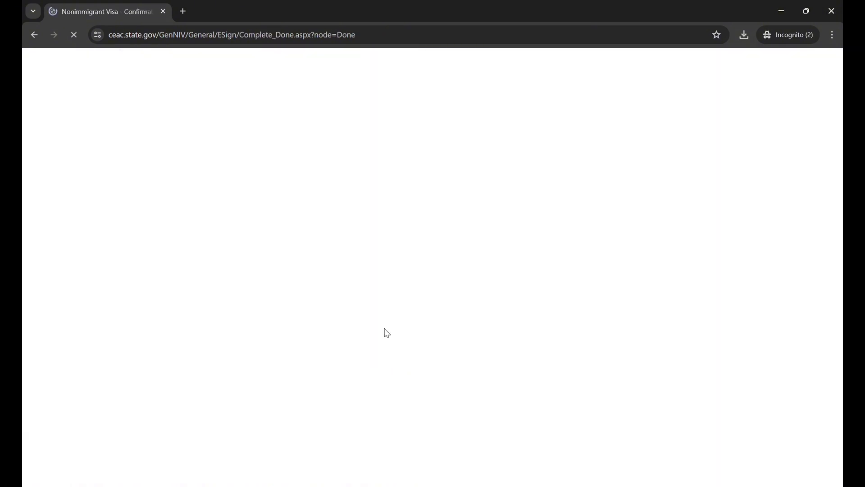
# Examine the DS-160 confirmation page, including the applicant summary, consulate location and instructions
pyautogui.scroll(-3, 447, 240)
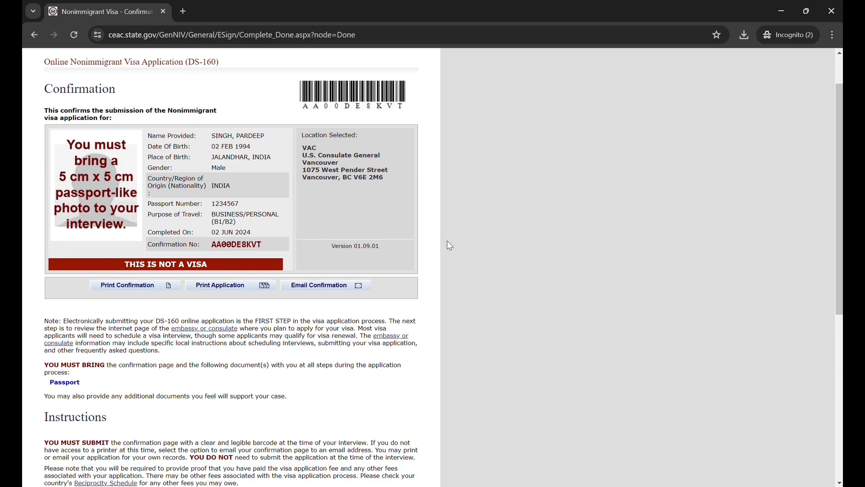
pyautogui.scroll(-5, 447, 242)
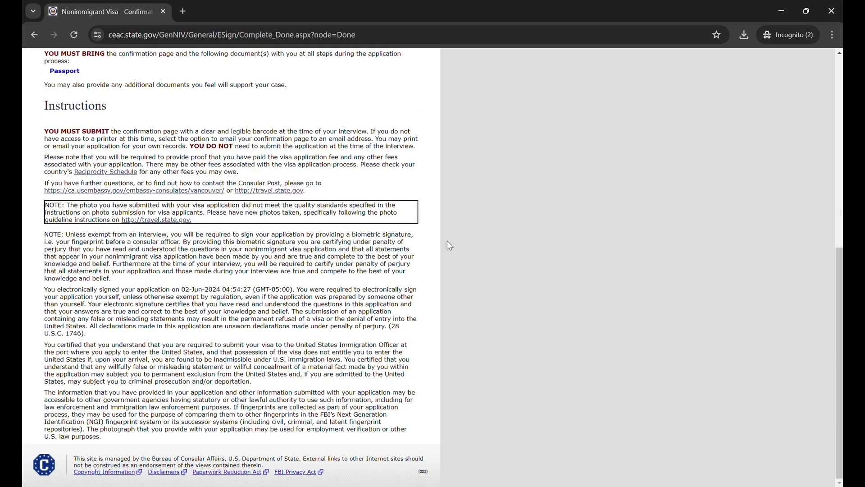
pyautogui.scroll(8, 449, 245)
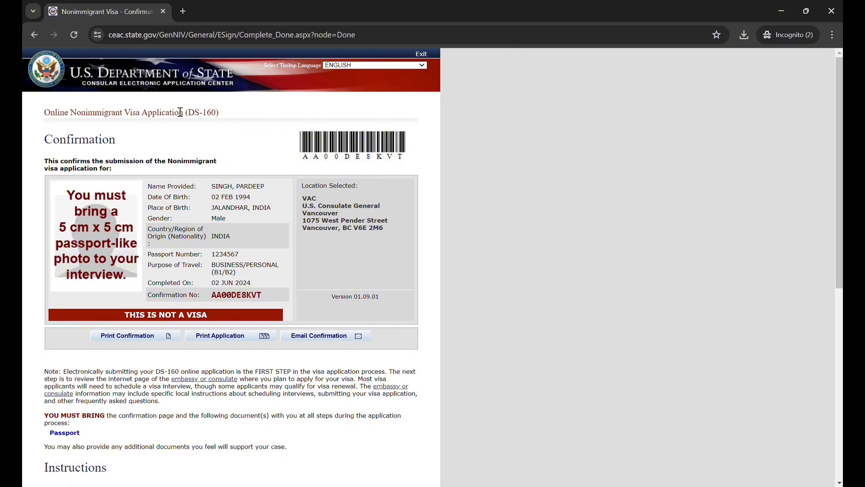
pyautogui.moveTo(187, 114); pyautogui.dragTo(221, 120)
pyautogui.click(402, 18)
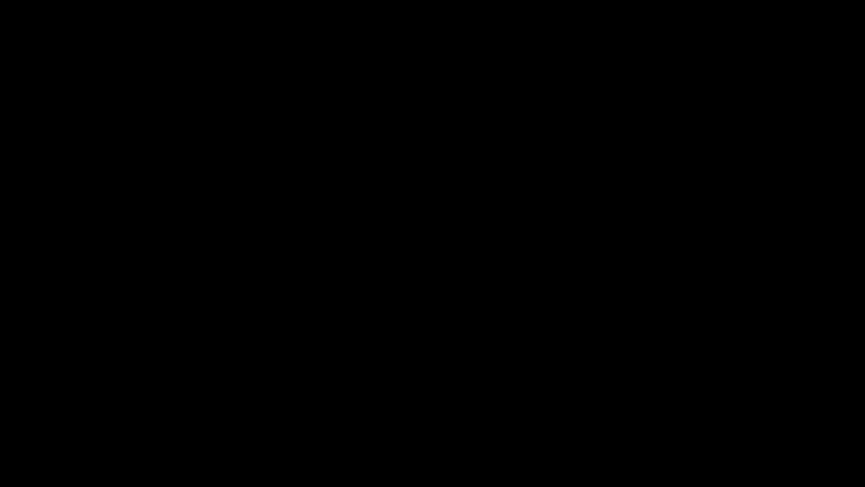